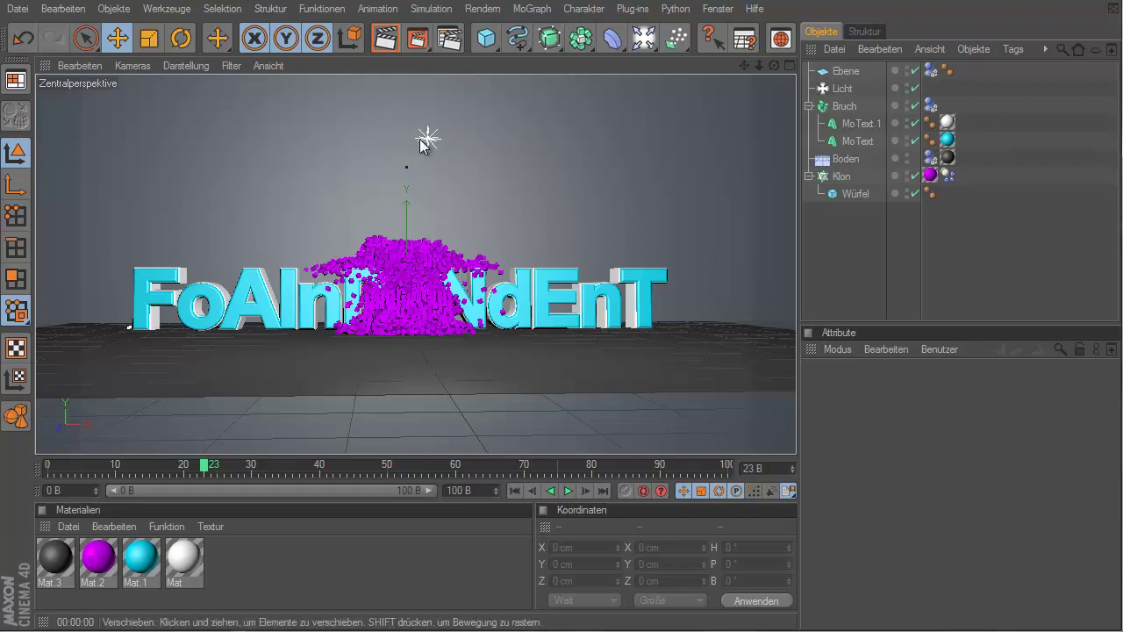
# Switch to the finished FoAInDeNdEnT scene, then rewind and play its animation to about frame 50
pyautogui.click(717, 11)
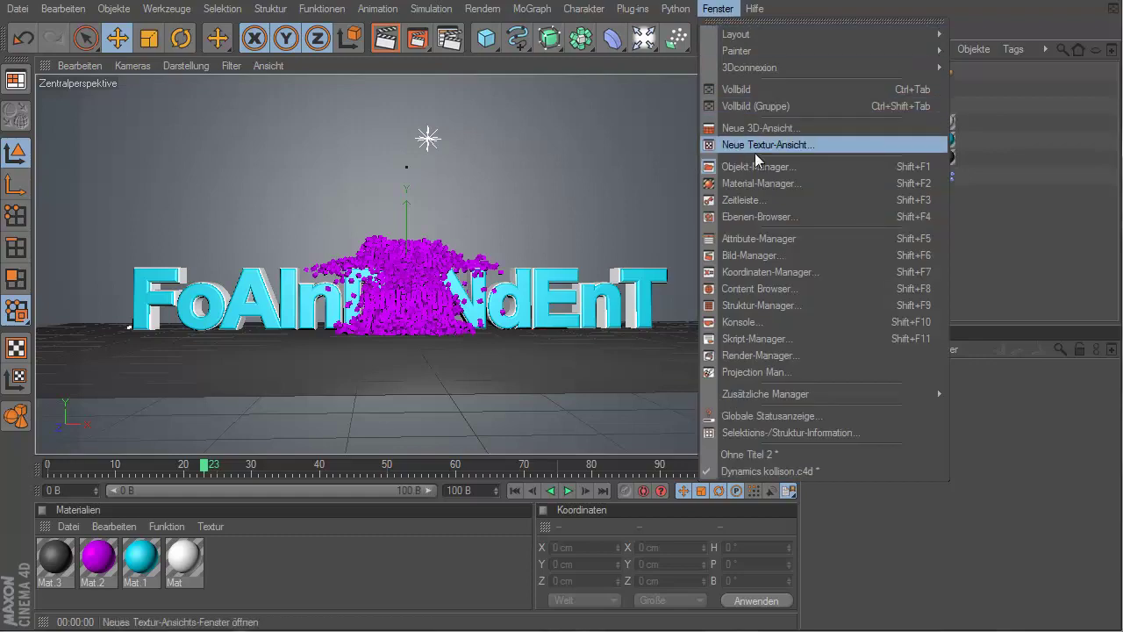
pyautogui.click(777, 452)
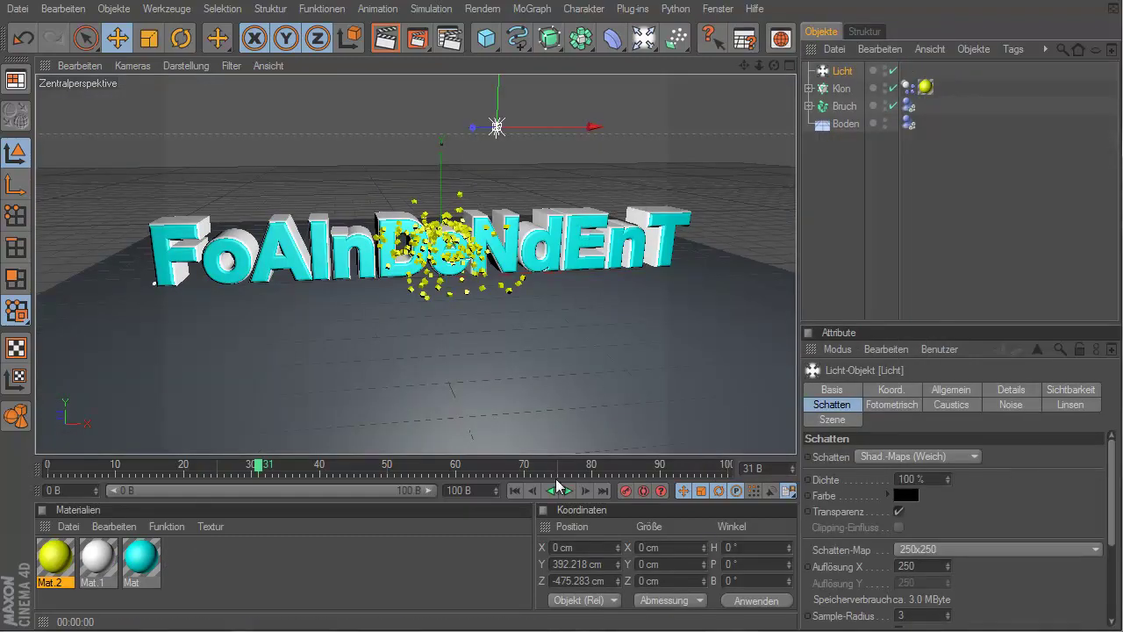
pyautogui.click(514, 490)
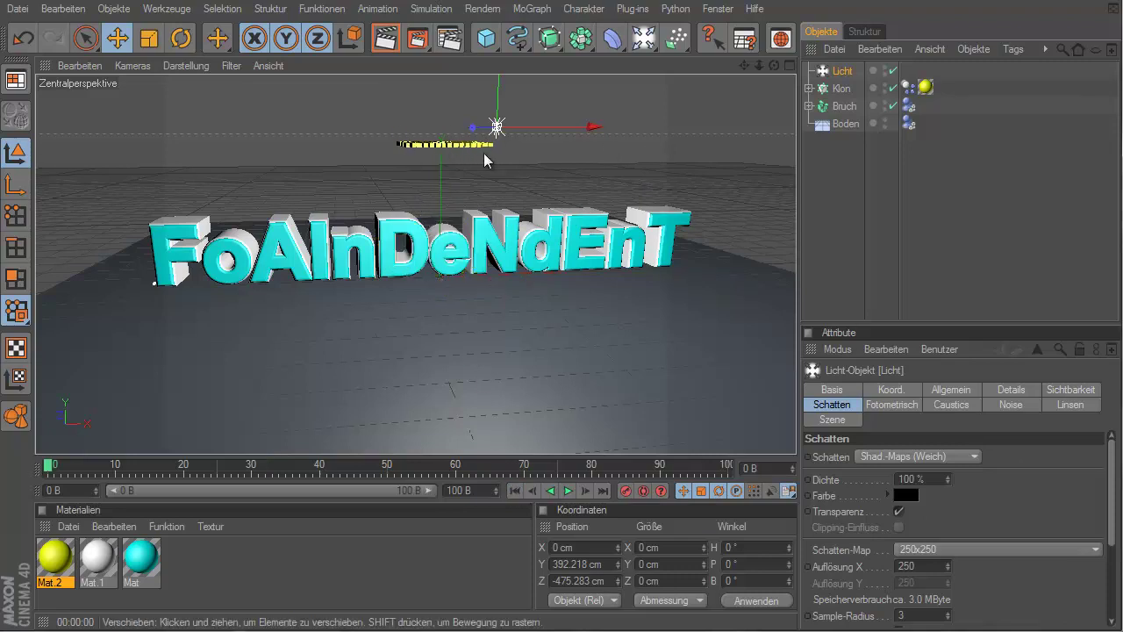
pyautogui.click(568, 490)
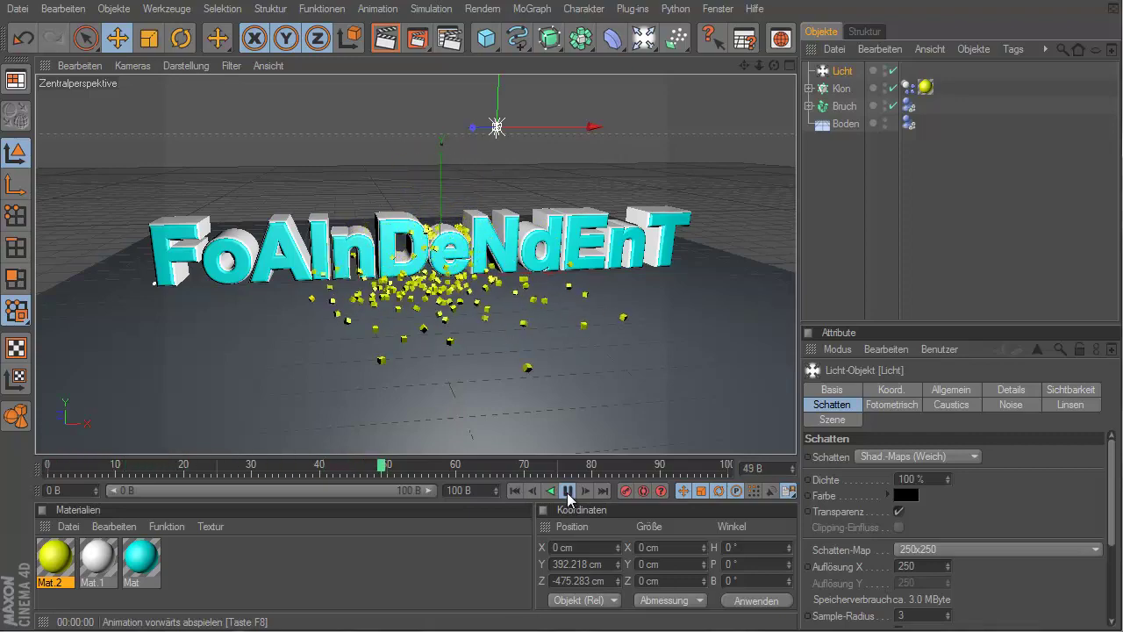
pyautogui.click(568, 490)
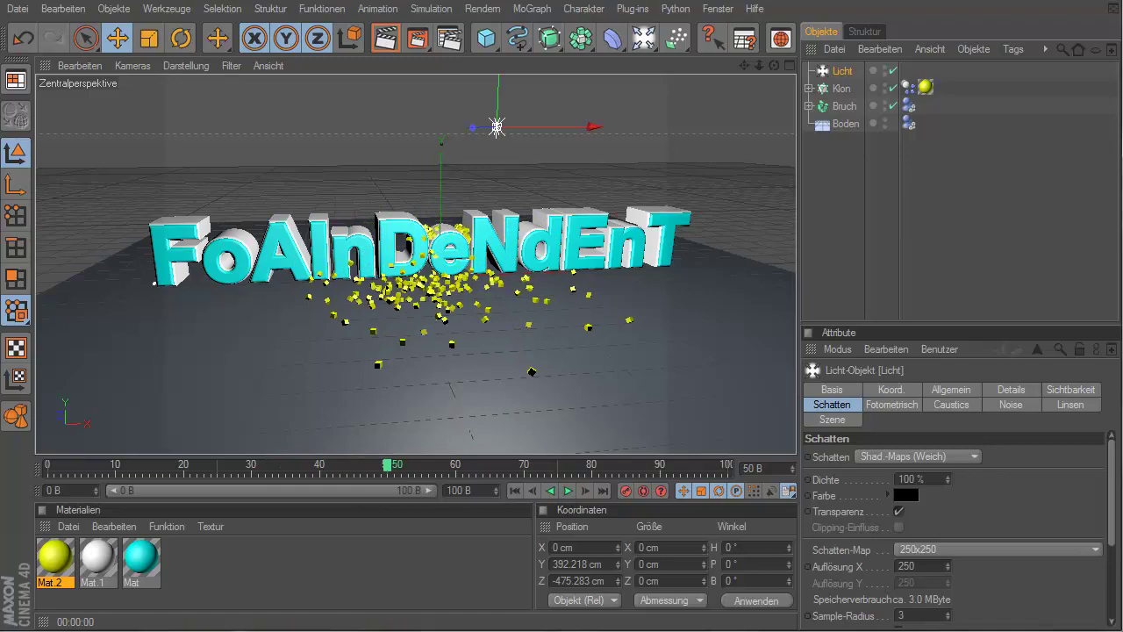
pyautogui.click(18, 8)
# Create a new document and set the render output Breite to 1280 and Höhe to 720
pyautogui.click(35, 32)
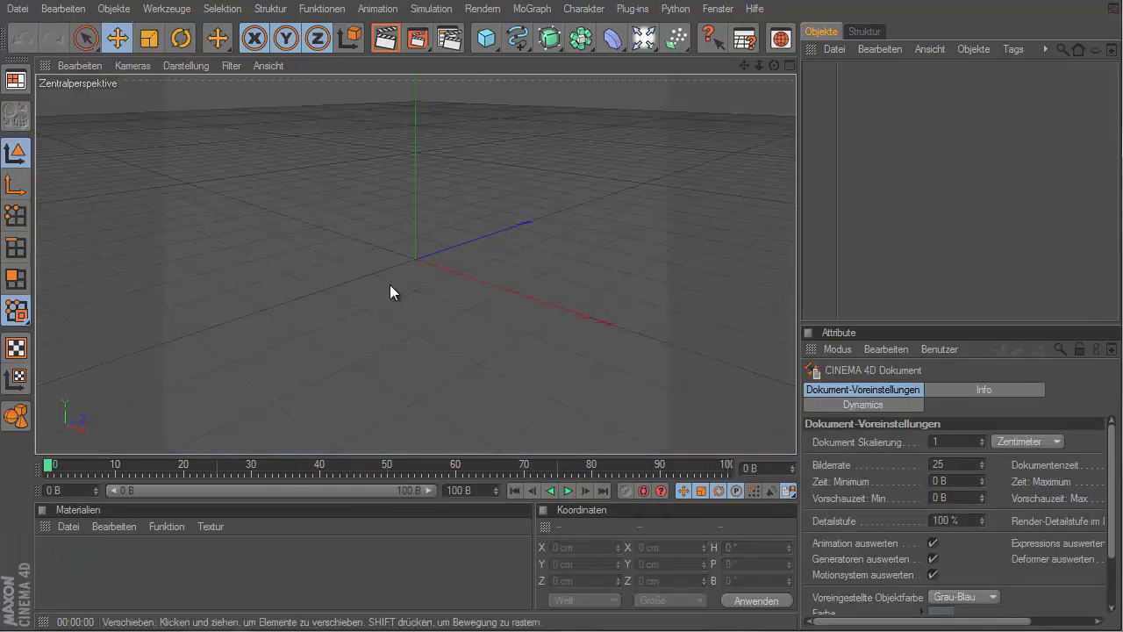
pyautogui.click(452, 39)
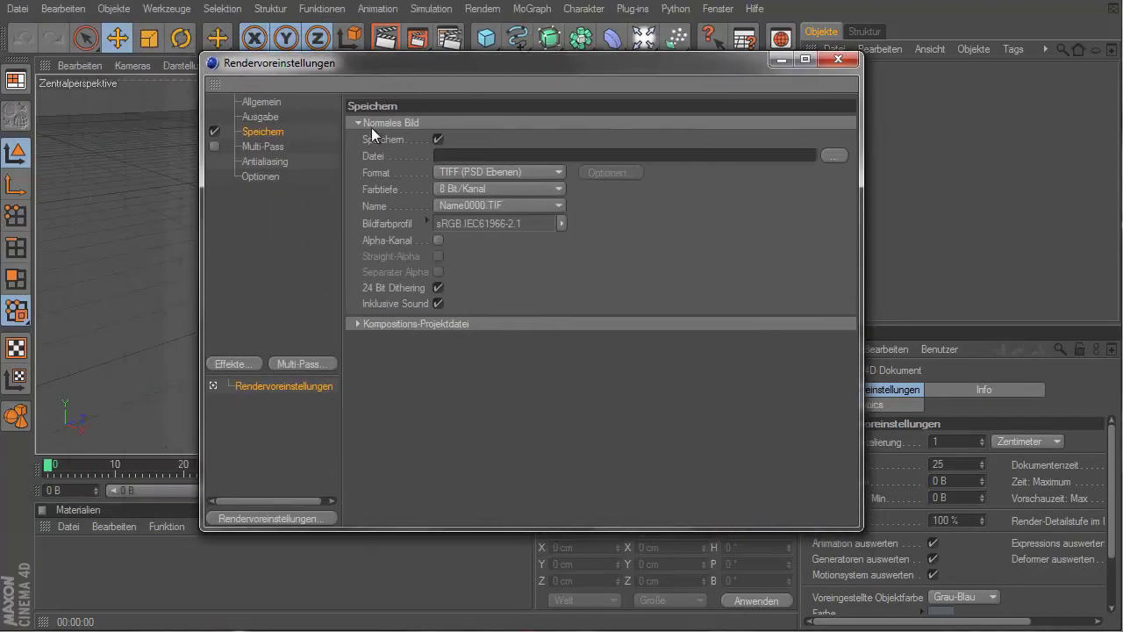
pyautogui.click(262, 117)
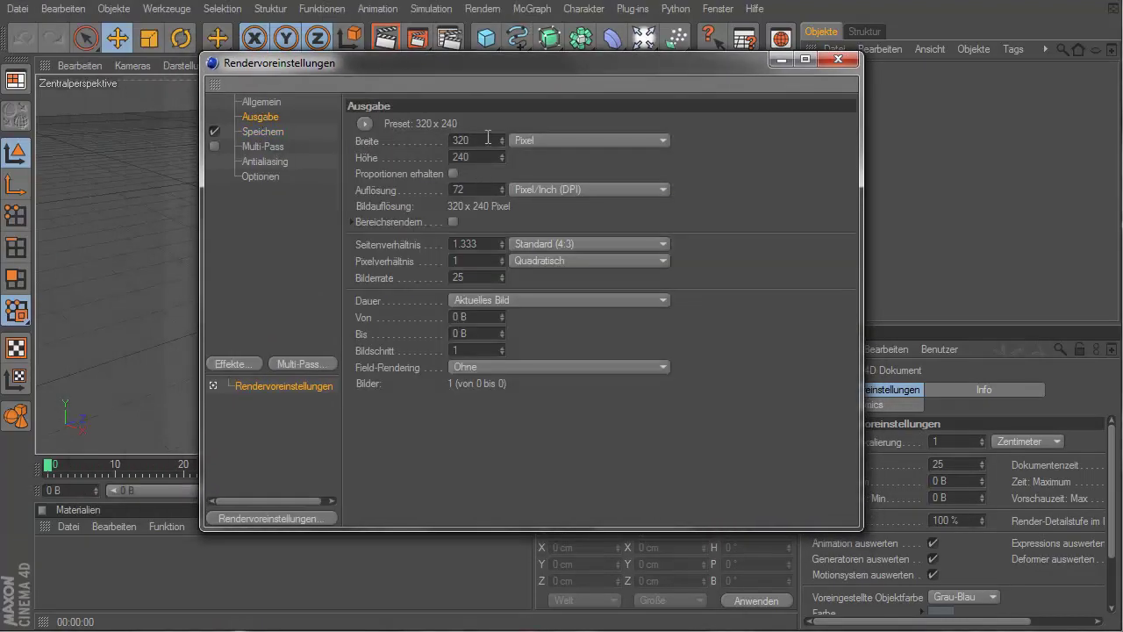
pyautogui.click(488, 138)
pyautogui.write('1280')
pyautogui.press('Return')
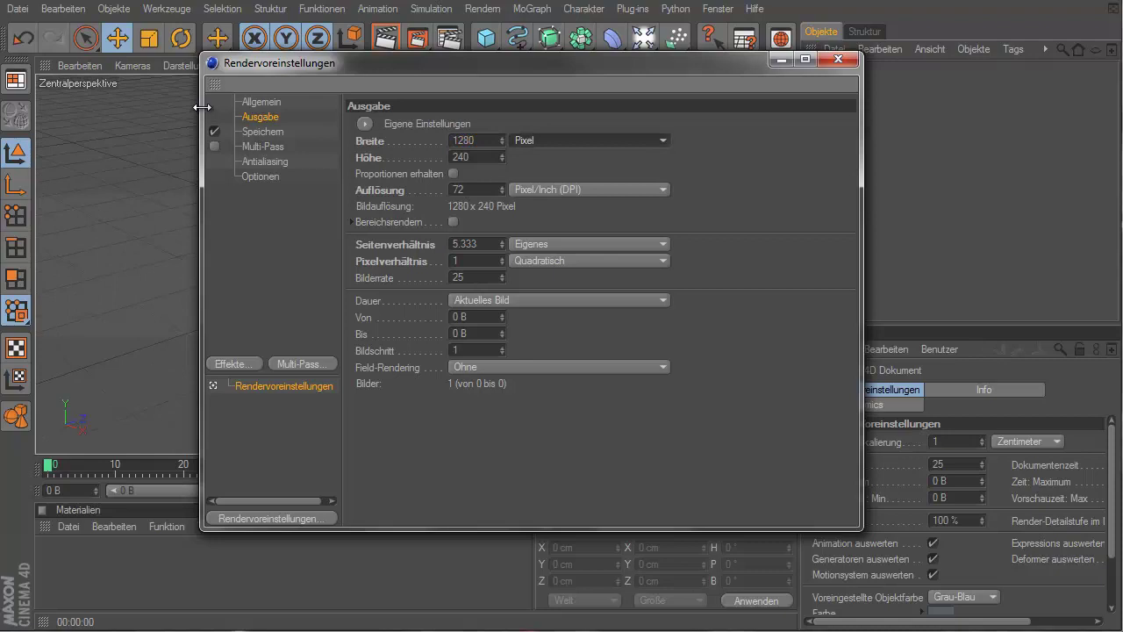
pyautogui.press('Tab')
pyautogui.write('7')
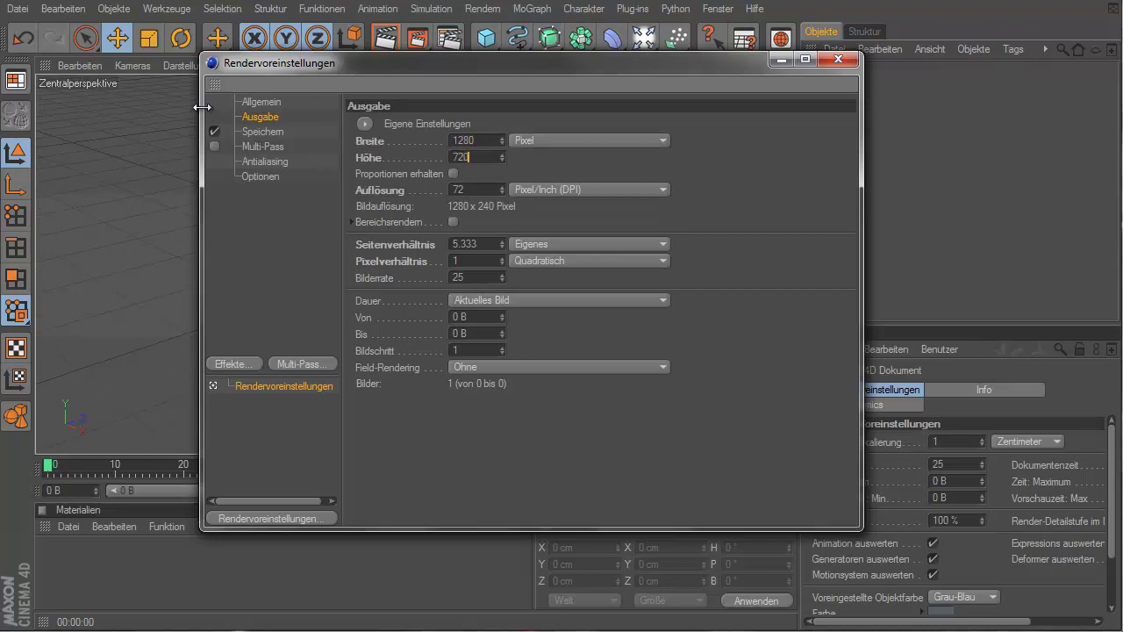
pyautogui.press('Return')
# Add a 2000 × 2000 cm Boden floor object and tilt the view to show the horizon
pyautogui.click(839, 59)
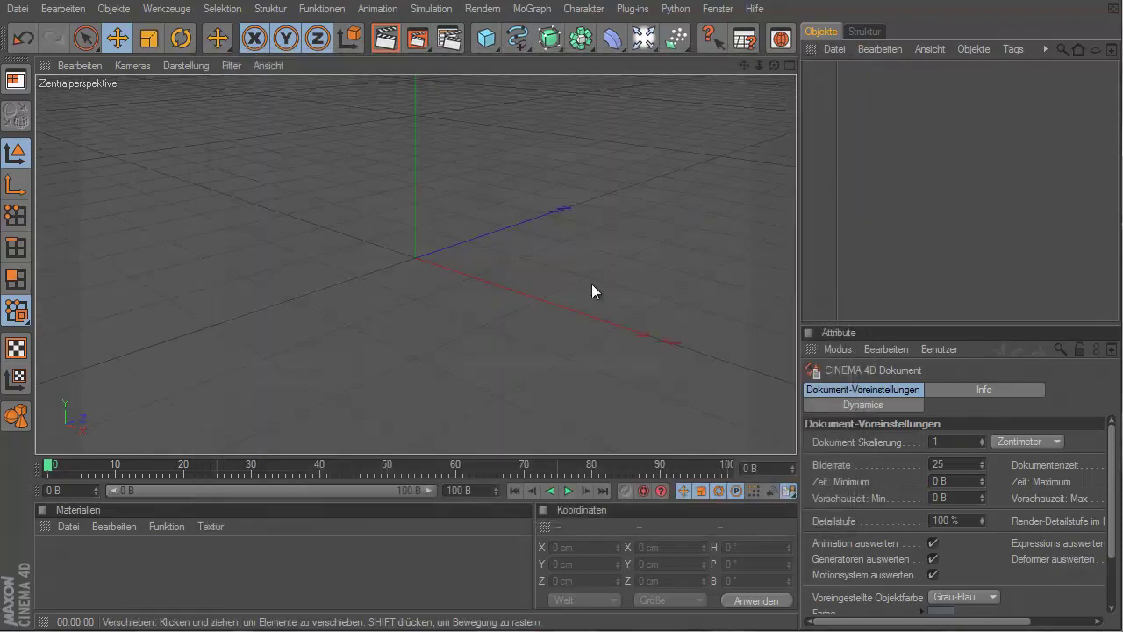
pyautogui.scroll(-3, 472, 219)
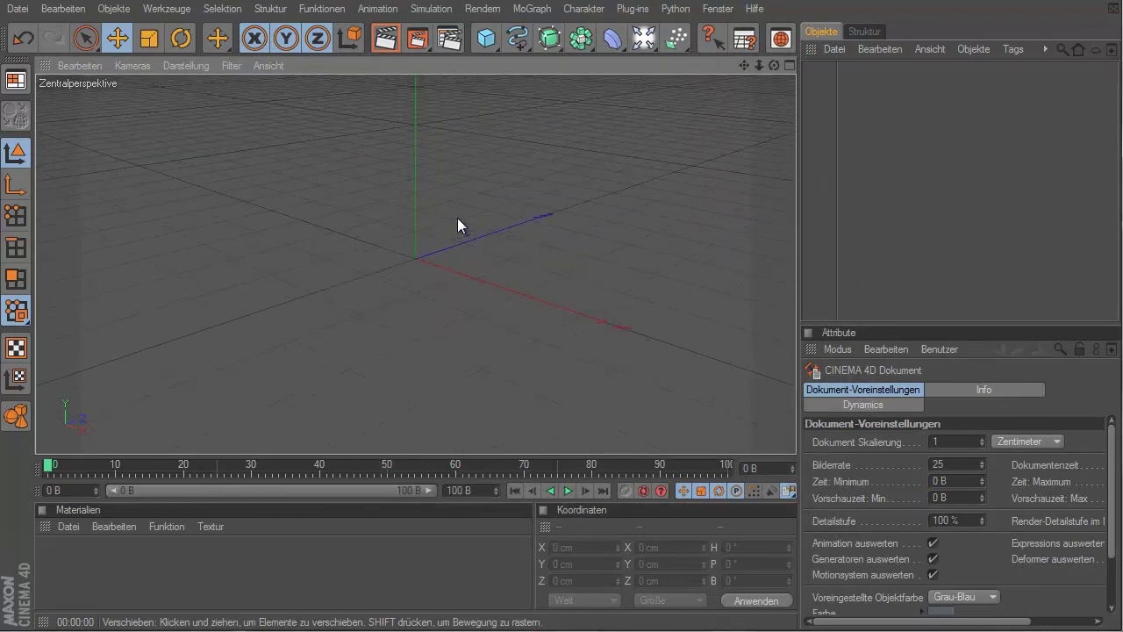
pyautogui.scroll(-1, 457, 215)
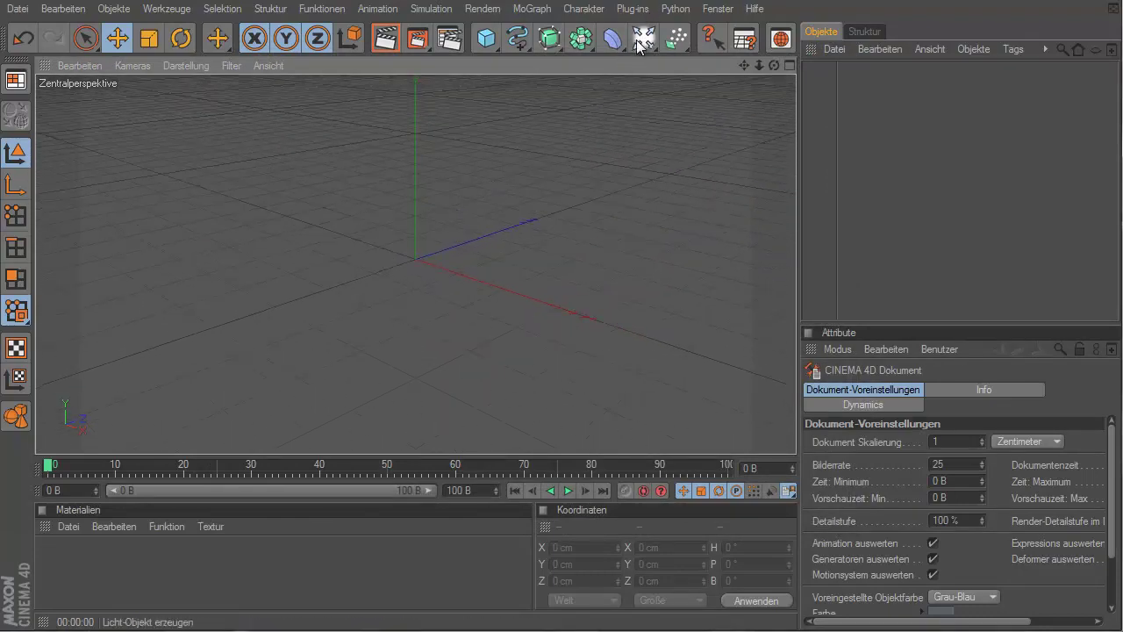
pyautogui.moveTo(644, 36); pyautogui.dragTo(832, 185)
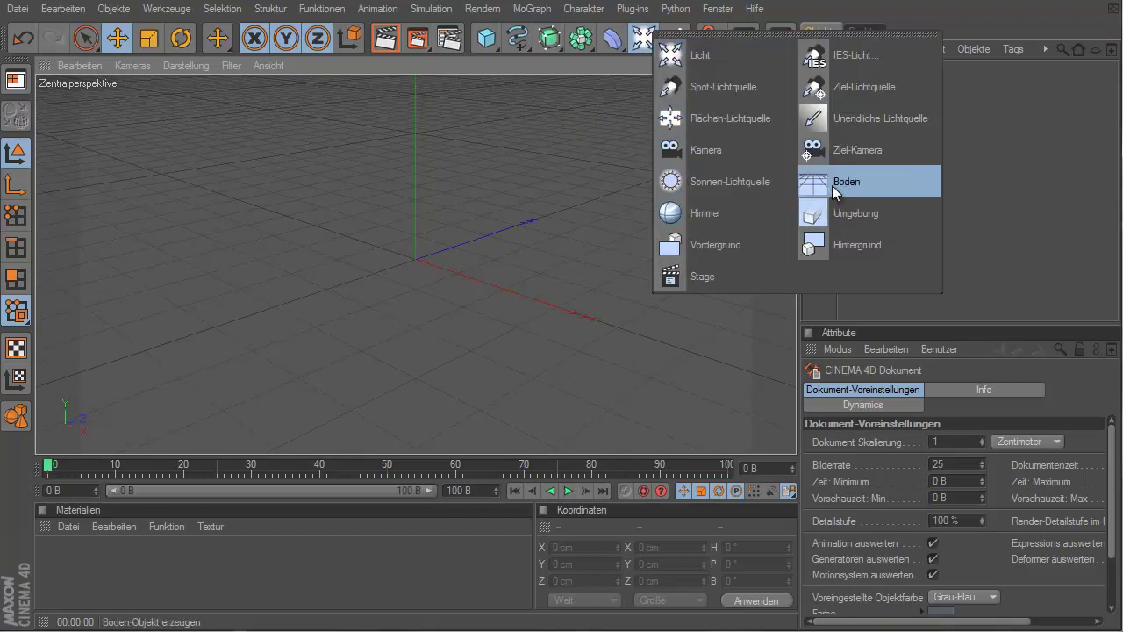
pyautogui.scroll(-2, 501, 167)
pyautogui.scroll(1, 470, 146)
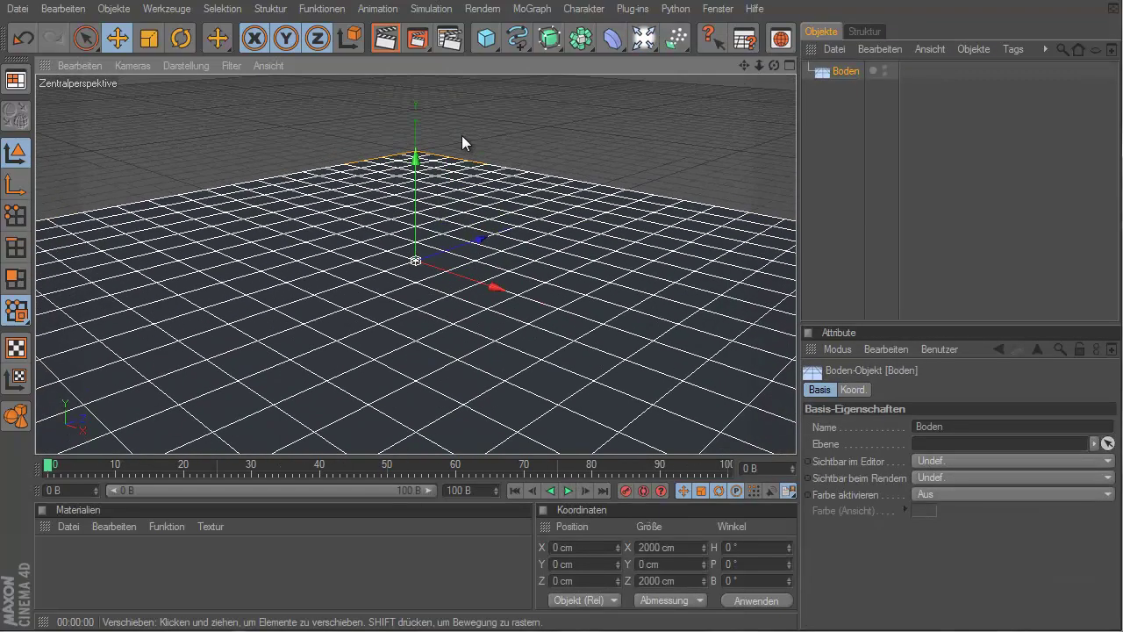
pyautogui.scroll(1, 462, 139)
pyautogui.scroll(-1, 462, 135)
pyautogui.moveTo(784, 65); pyautogui.dragTo(559, 341)
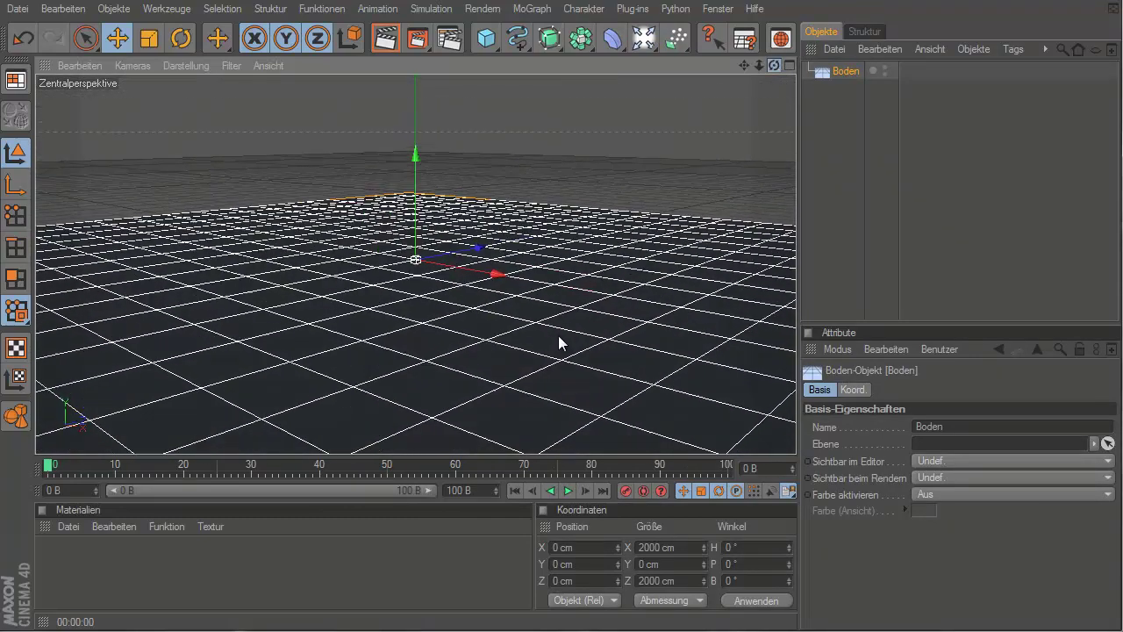
pyautogui.click(535, 12)
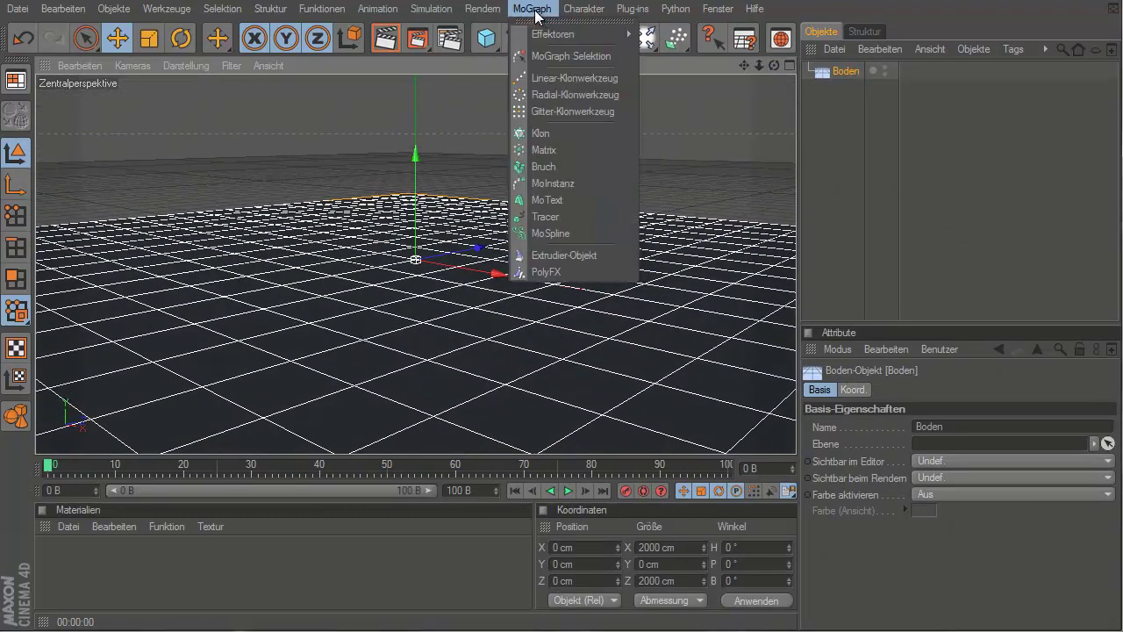
# Create a MoText with its end caps set to Deckflächen und Rundung with 3 steps
pyautogui.click(551, 201)
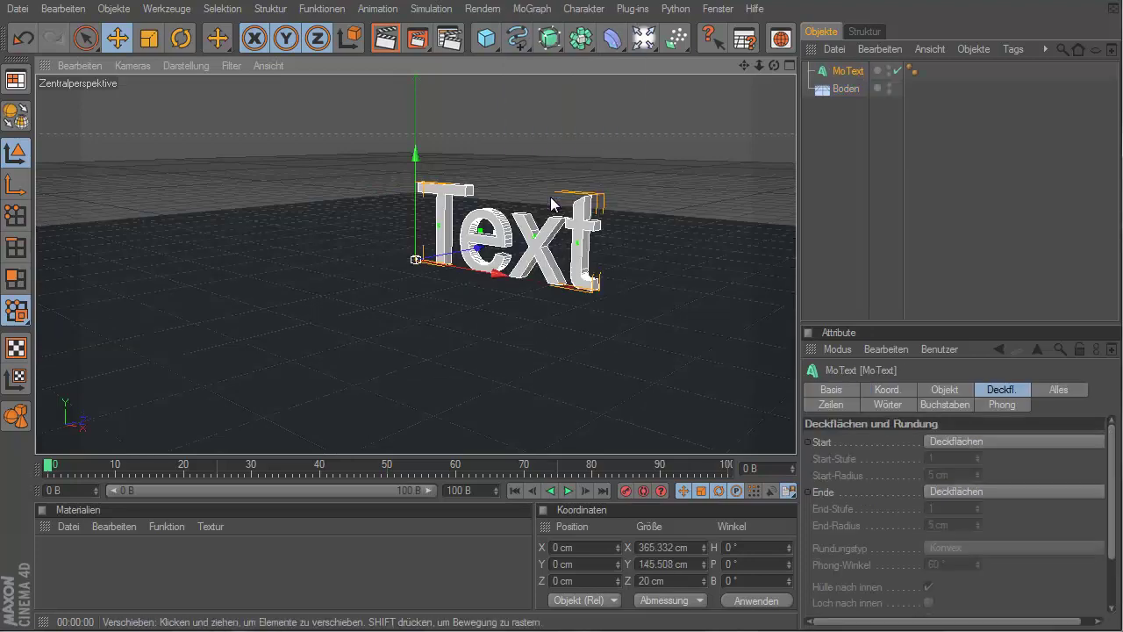
pyautogui.scroll(-2, 945, 425)
pyautogui.click(952, 441)
pyautogui.write('3')
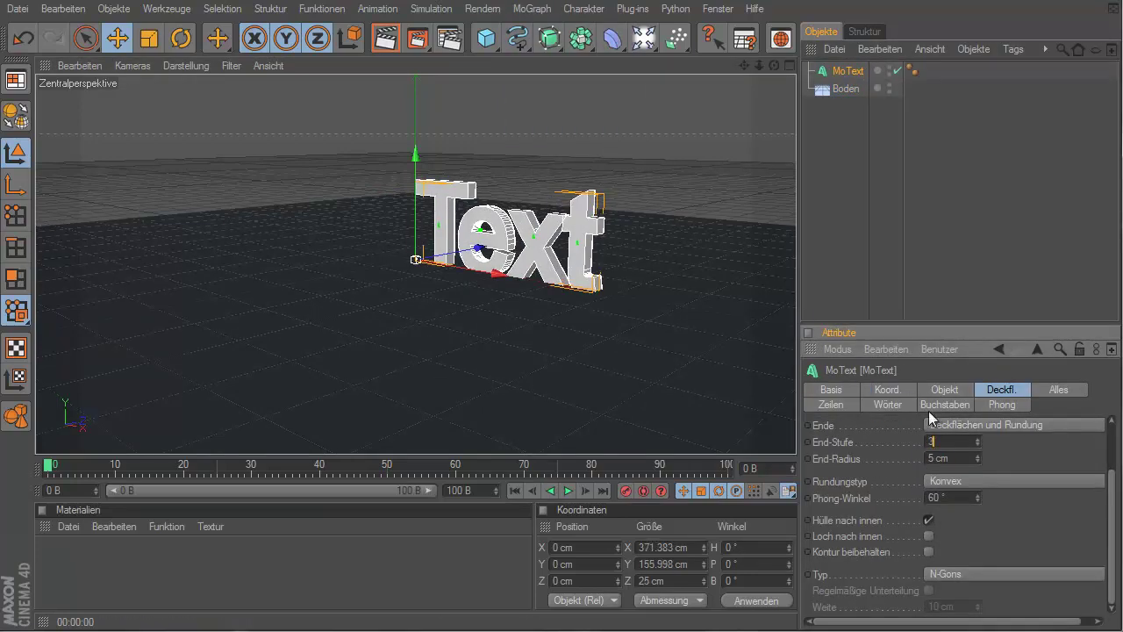
pyautogui.click(945, 392)
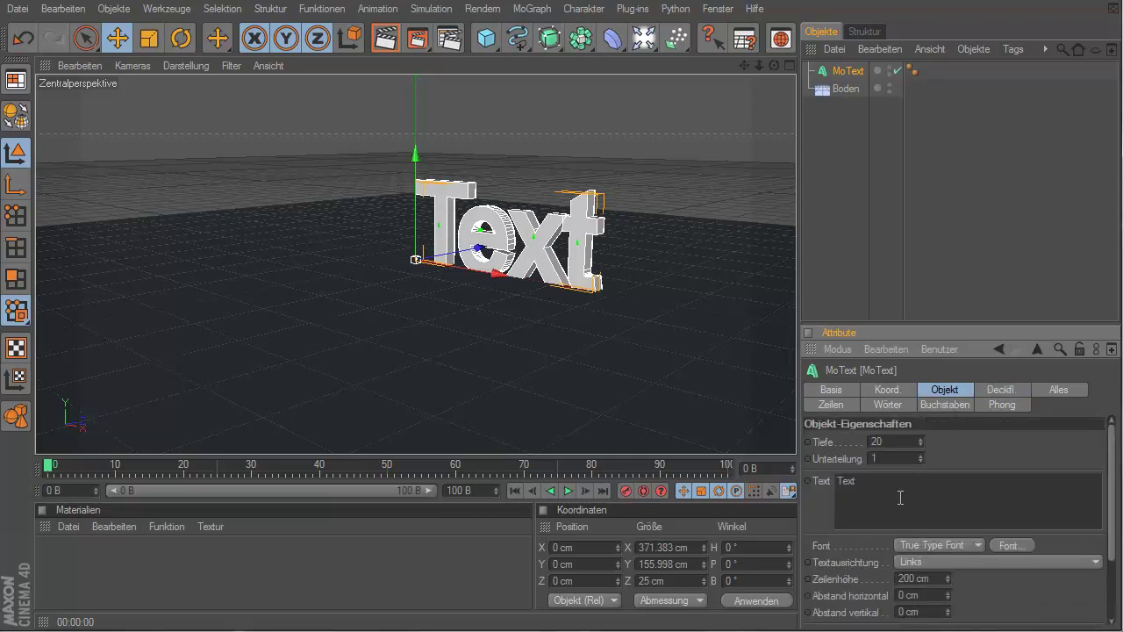
pyautogui.click(883, 232)
pyautogui.hotkey('ctrl', 'z')
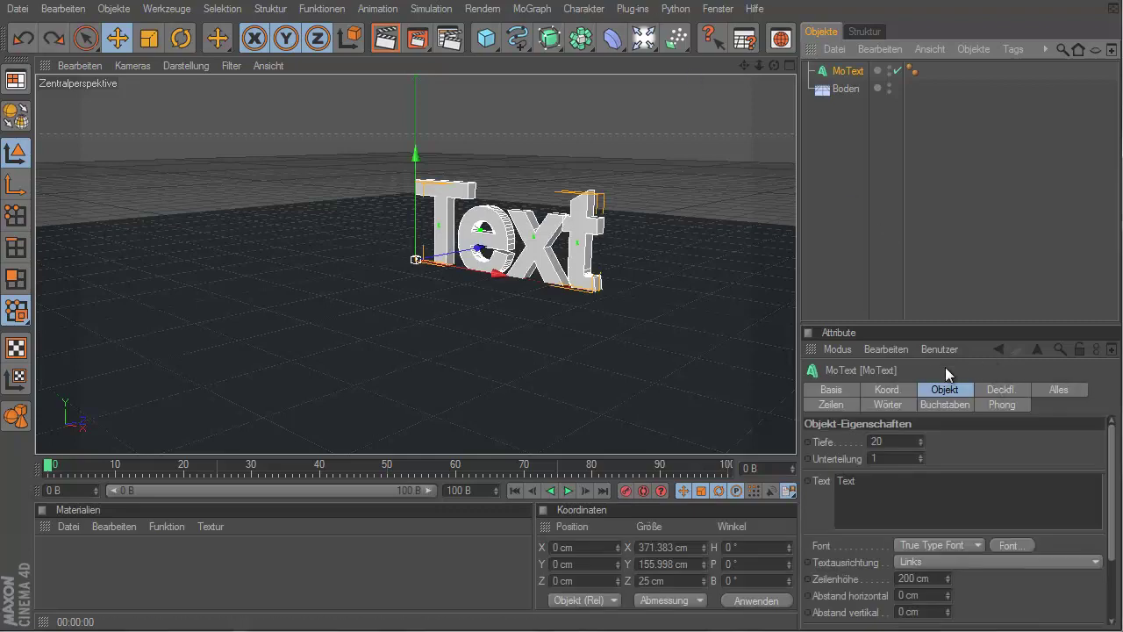
# Change the MoText text to FoAInDeNdEnT and set Textausrichtung to Mitte
pyautogui.click(952, 483)
pyautogui.doubleClick(898, 497)
pyautogui.write('FoAln')
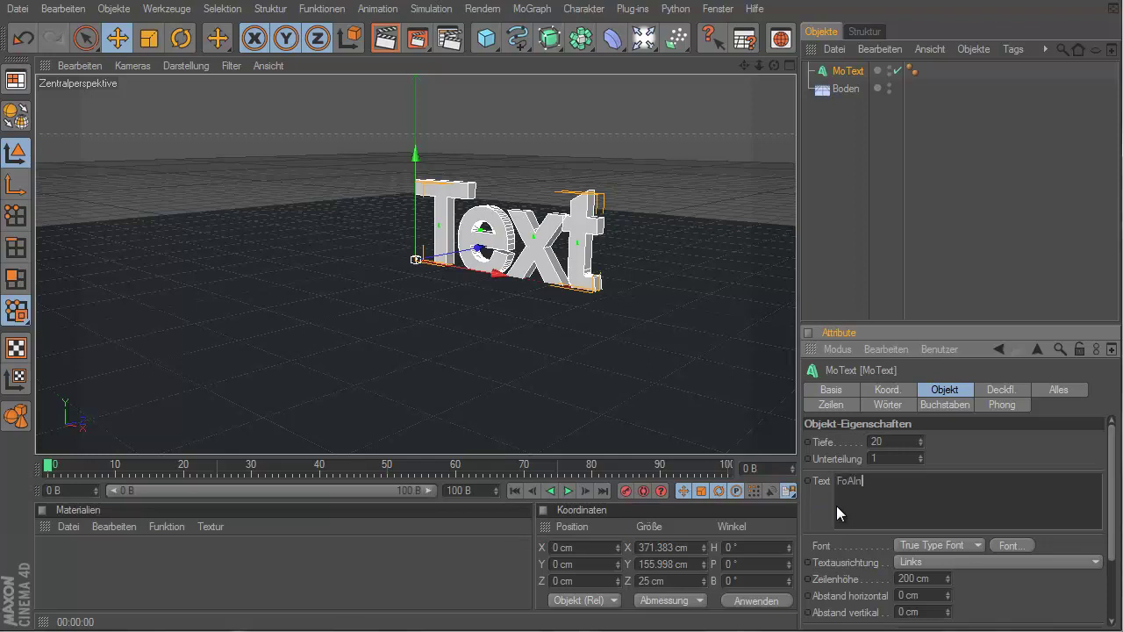
pyautogui.write('DeN')
pyautogui.write('dEnT')
pyautogui.click(984, 437)
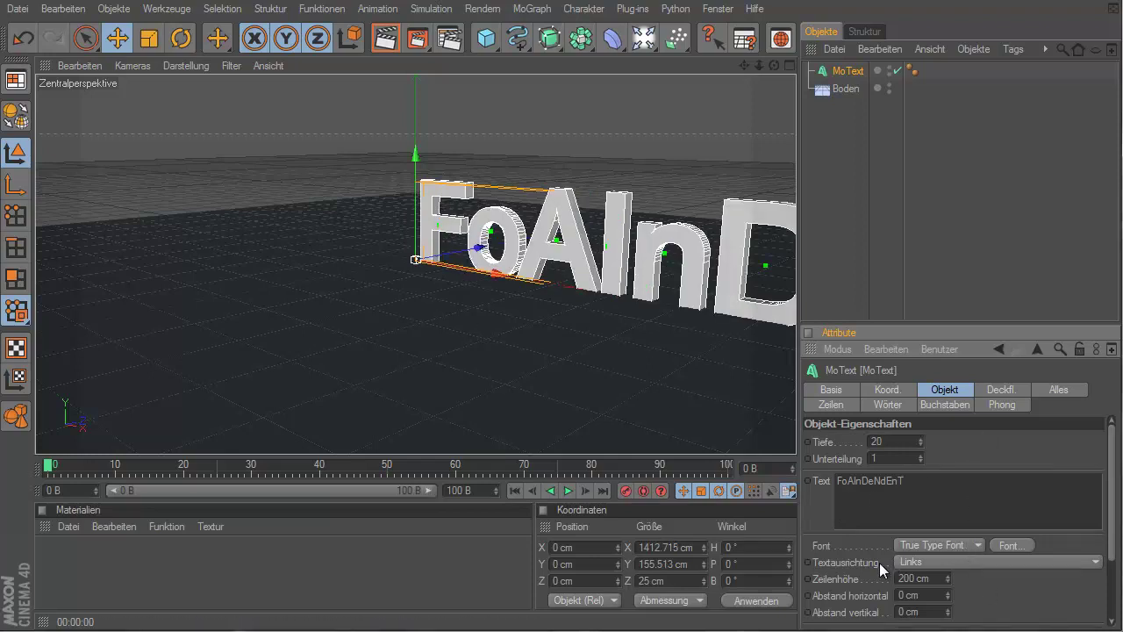
pyautogui.click(913, 560)
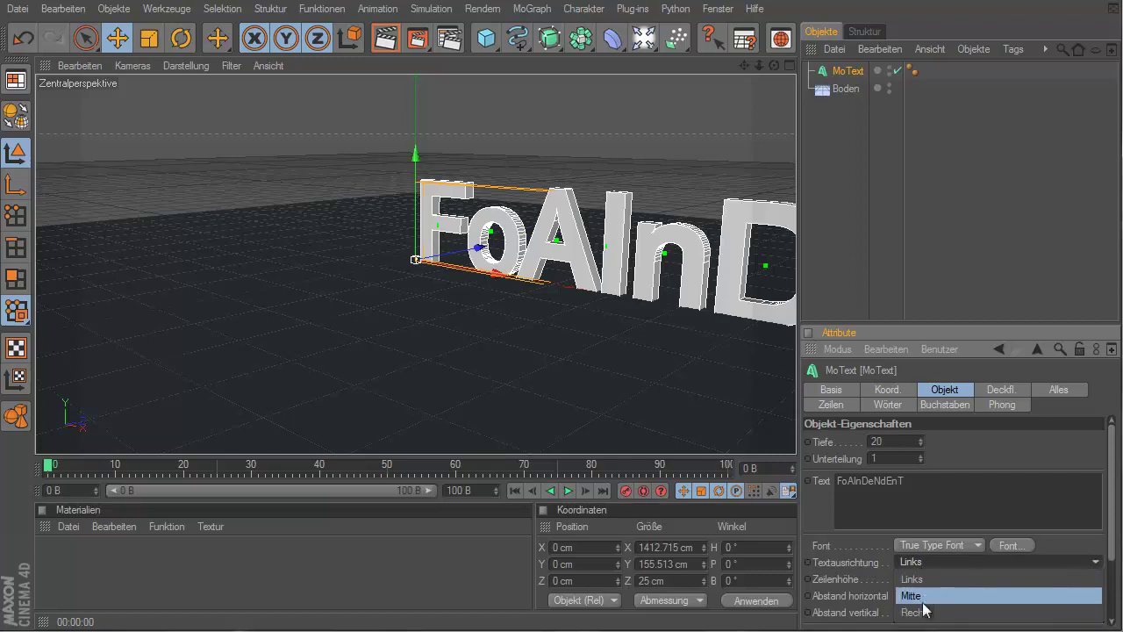
pyautogui.click(921, 594)
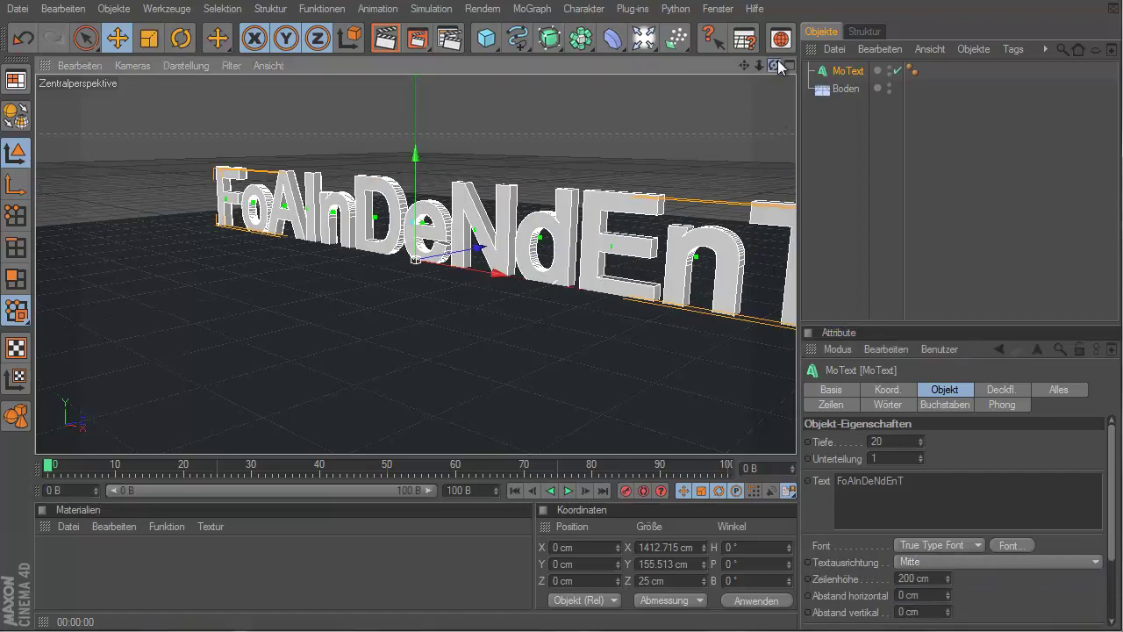
pyautogui.moveTo(774, 65); pyautogui.dragTo(558, 336)
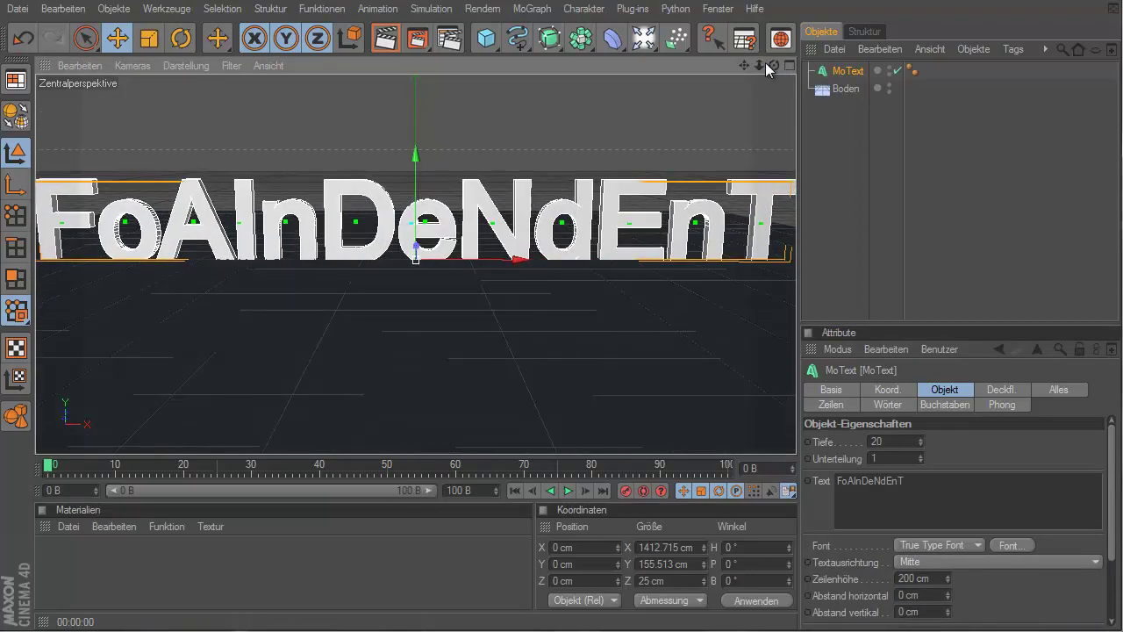
pyautogui.moveTo(765, 63)
pyautogui.mouseDown()
pyautogui.moveTo(521, 334)
pyautogui.moveTo(558, 334)
pyautogui.mouseUp()
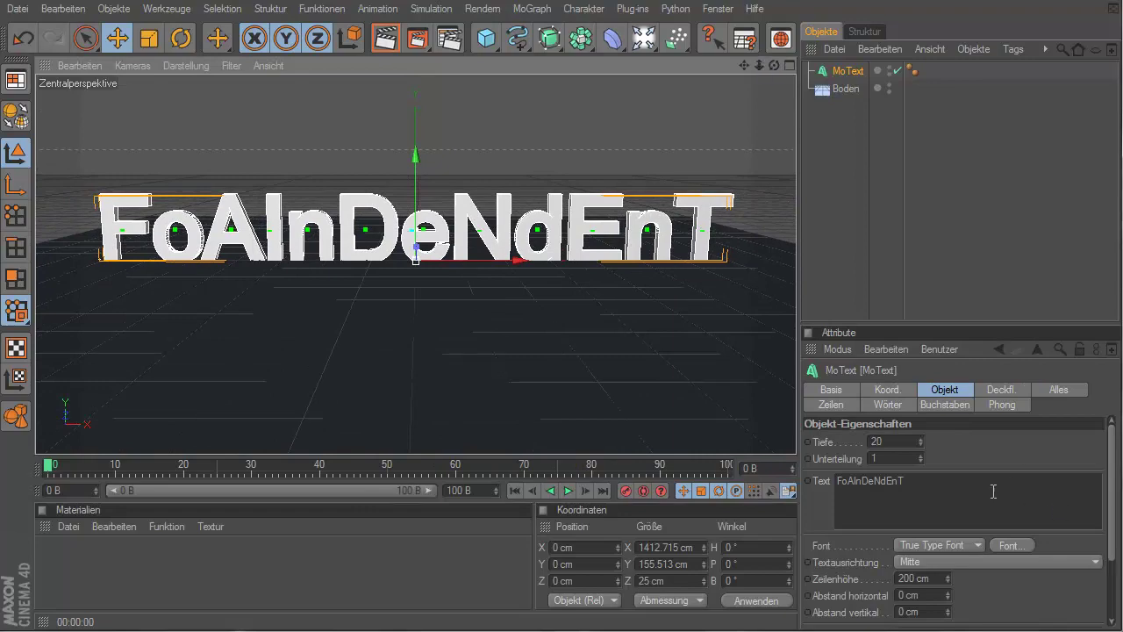
# Switch the MoText font to bold Arial (Fett) and increase the extrusion depth to 87
pyautogui.click(1008, 552)
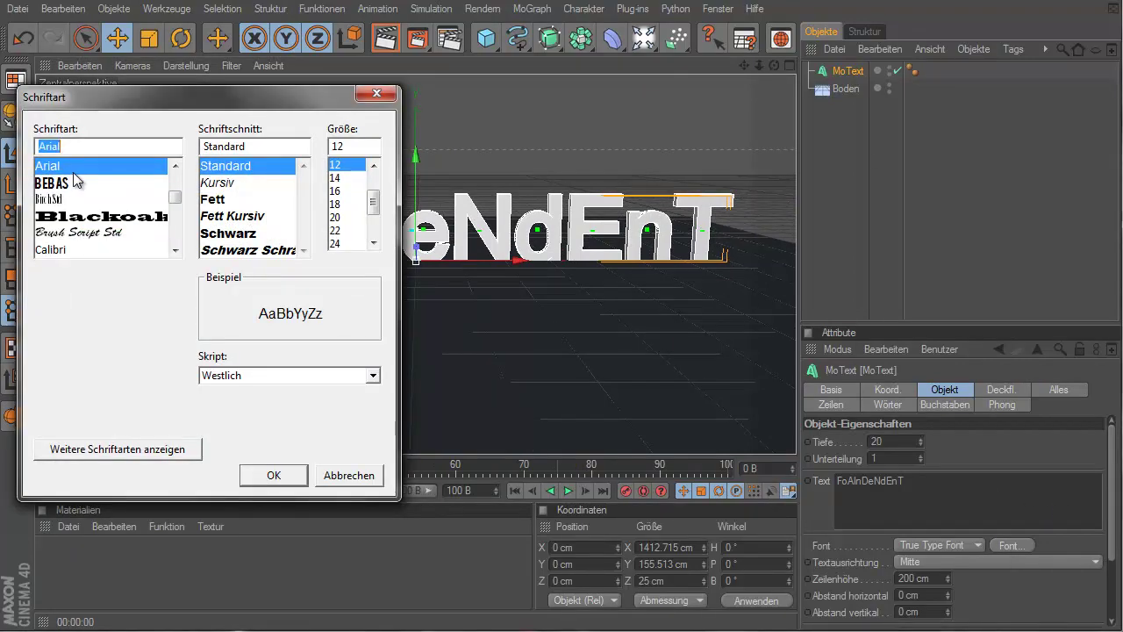
pyautogui.click(215, 199)
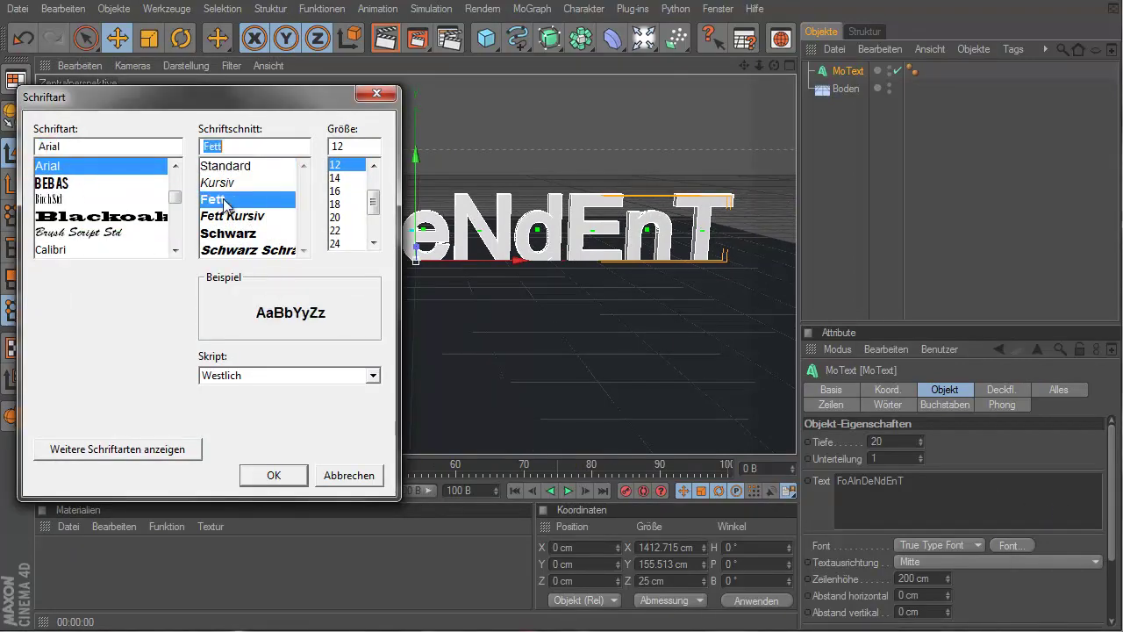
pyautogui.click(274, 473)
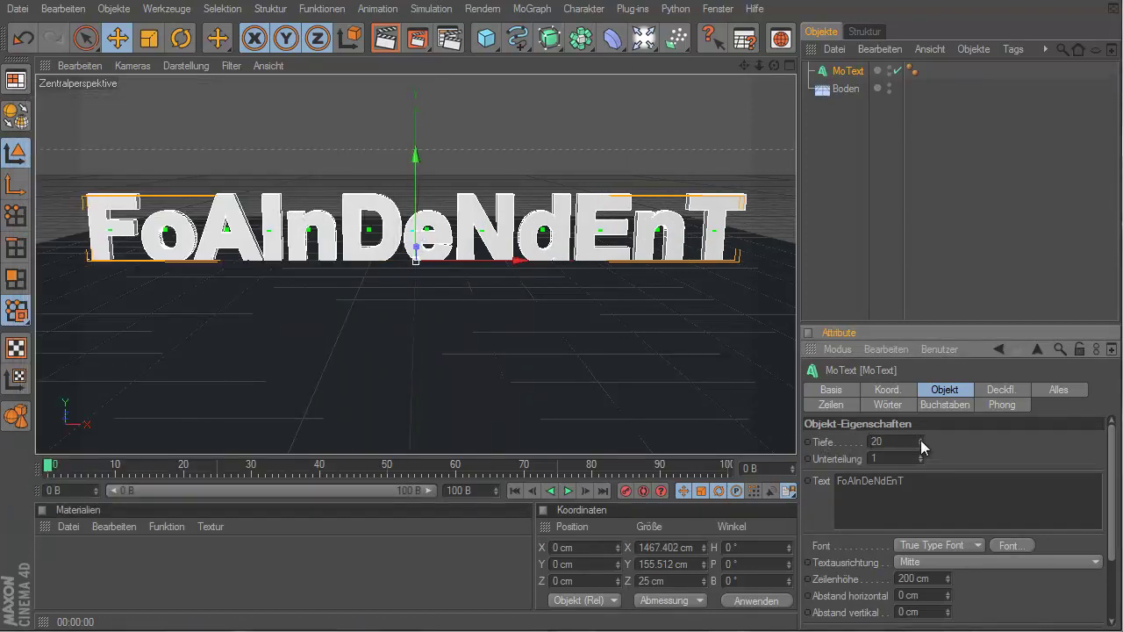
pyautogui.moveTo(921, 440); pyautogui.dragTo(915, 431)
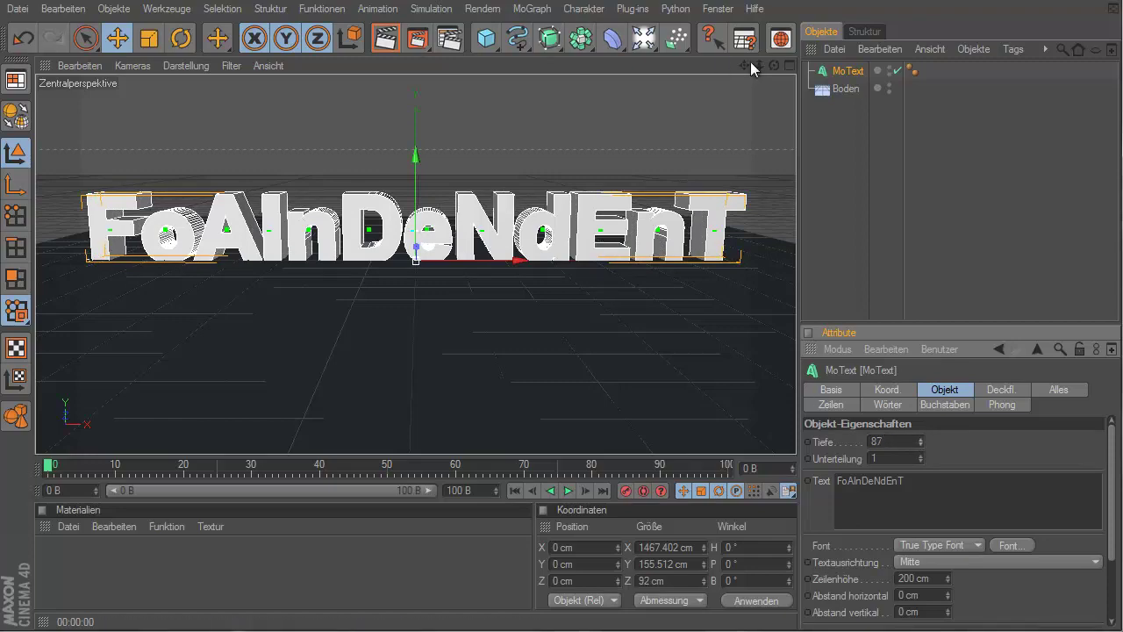
pyautogui.moveTo(773, 65); pyautogui.dragTo(557, 336)
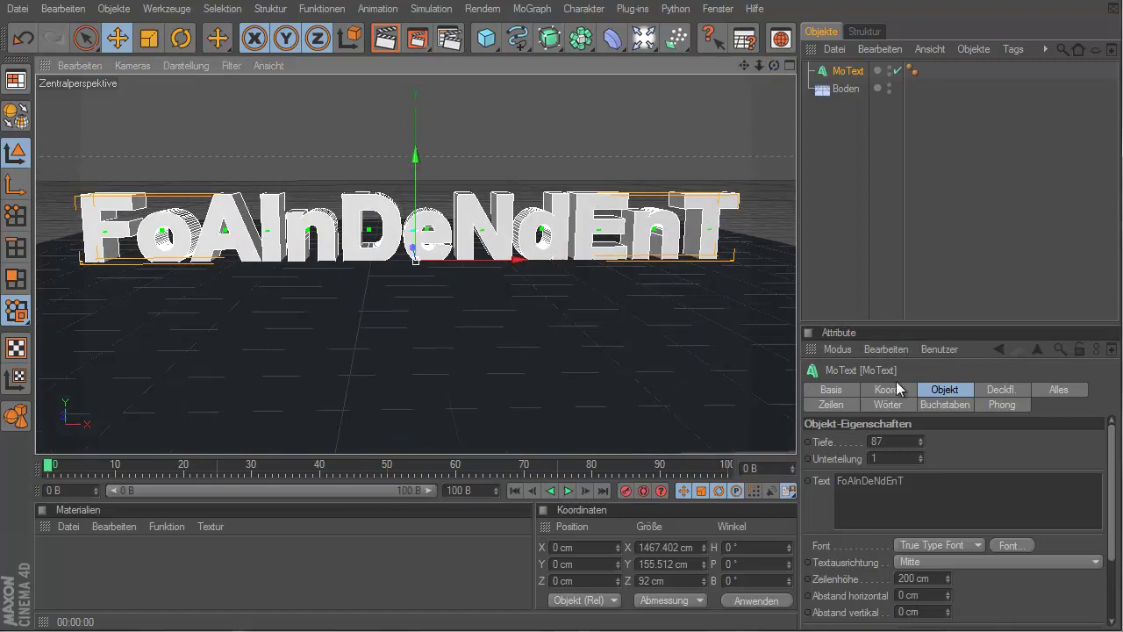
# Set the front caps to Deckflächen und Rundung with Start-Stufe 6 and Start-Radius 6 cm
pyautogui.click(1001, 390)
pyautogui.click(973, 442)
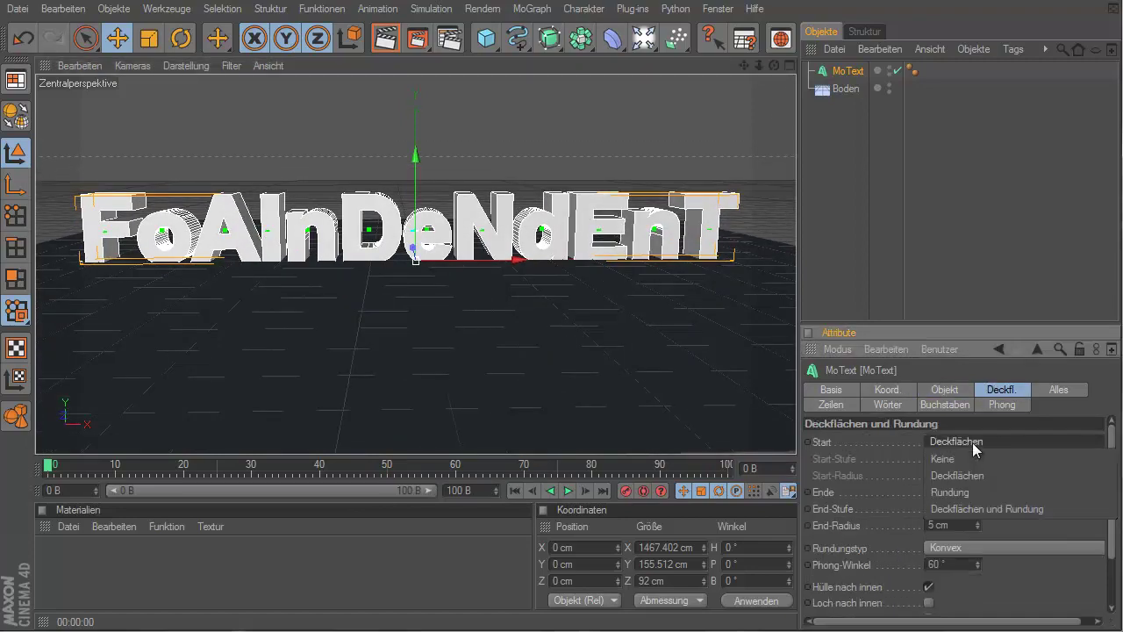
pyautogui.click(970, 515)
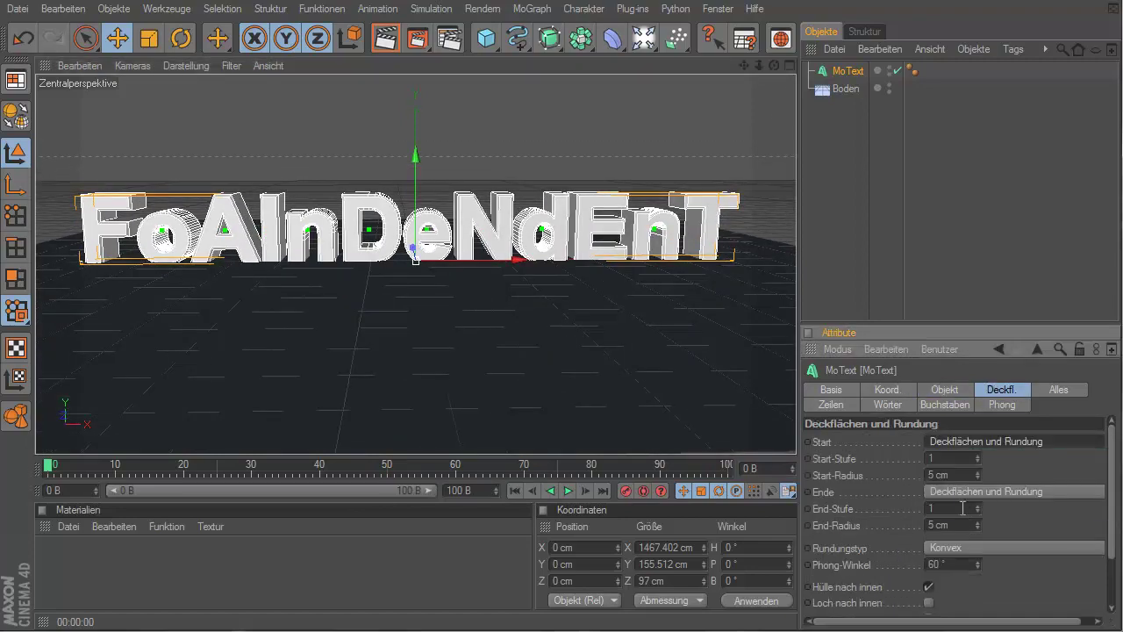
pyautogui.doubleClick(977, 473)
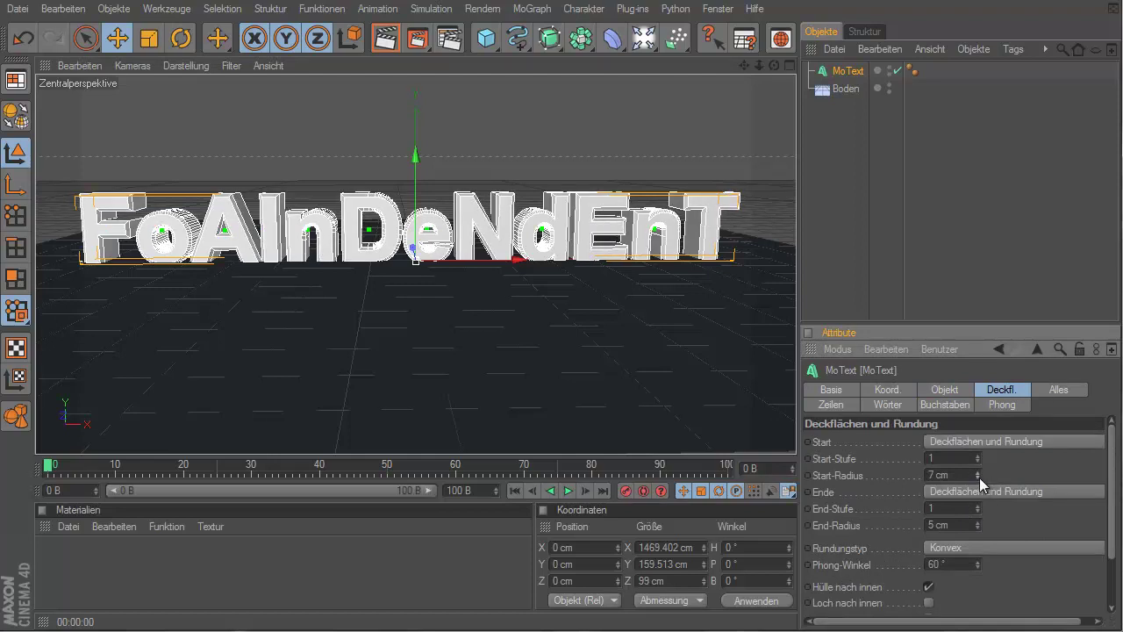
pyautogui.click(980, 477)
pyautogui.moveTo(980, 450); pyautogui.dragTo(977, 454)
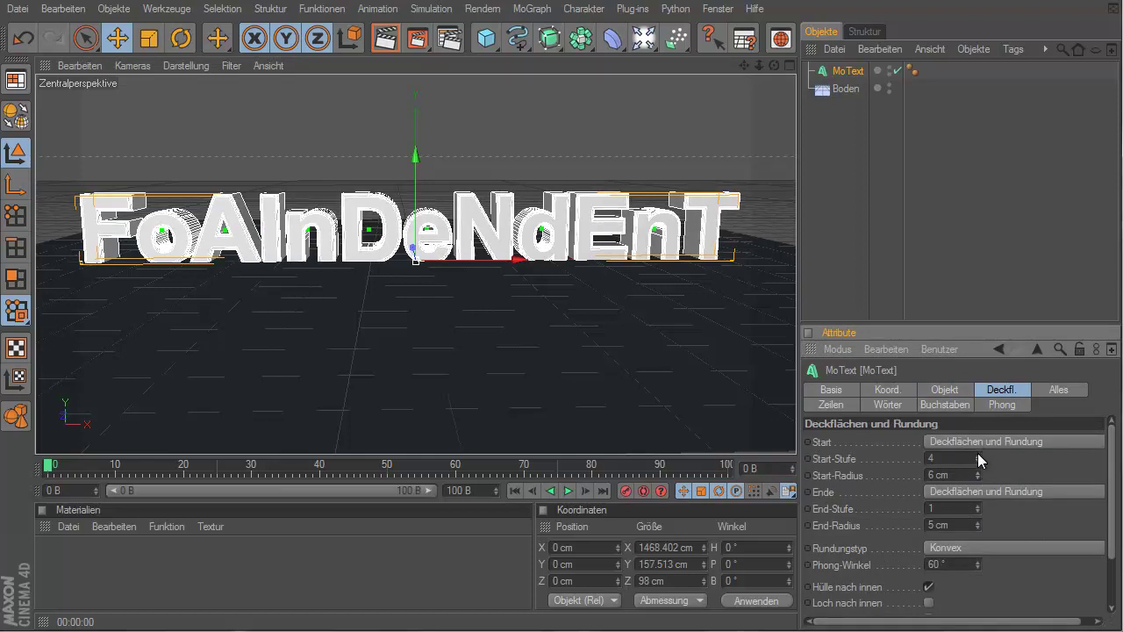
# Render a quick preview, then switch the viewport to the enlarged Rechts side view
pyautogui.scroll(4, 326, 196)
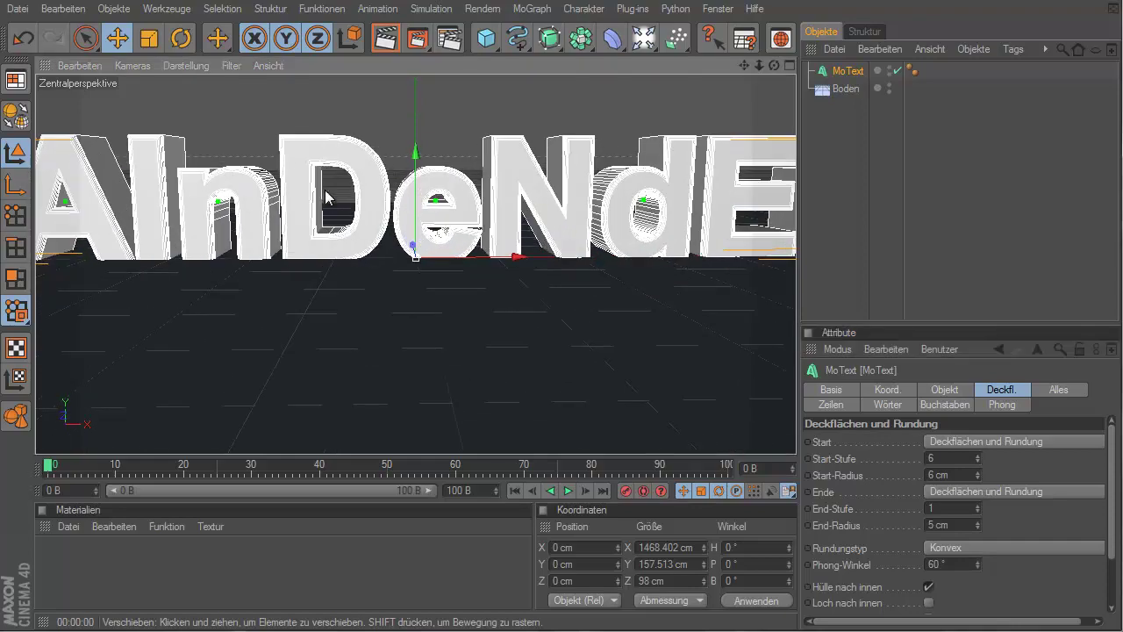
pyautogui.click(386, 39)
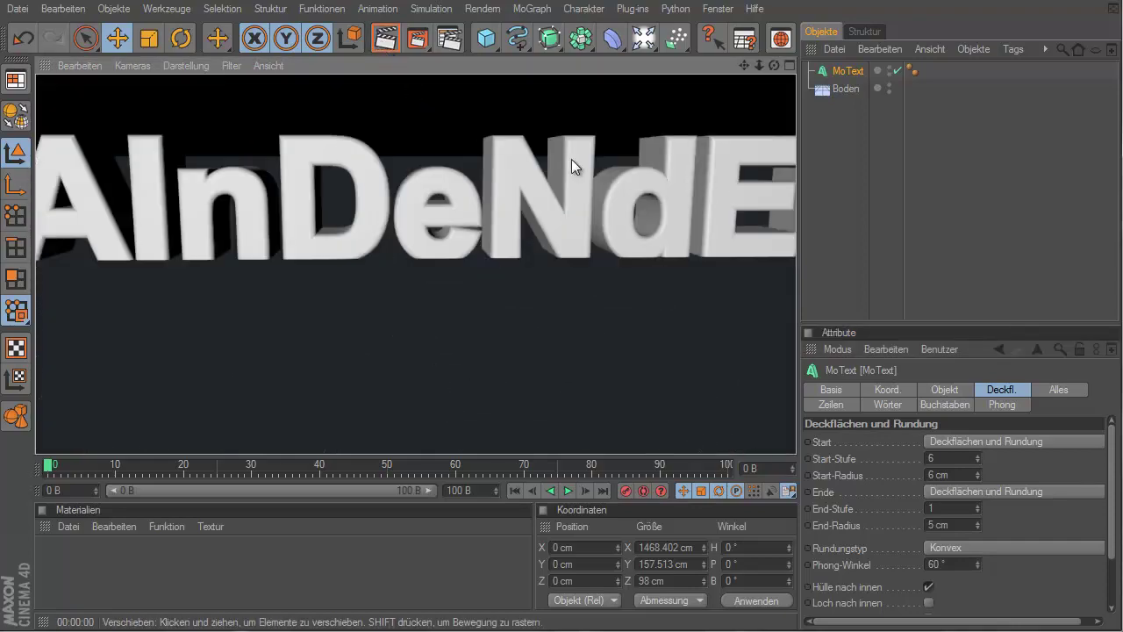
pyautogui.scroll(-2, 596, 186)
pyautogui.scroll(-2, 597, 186)
pyautogui.scroll(1, 402, 244)
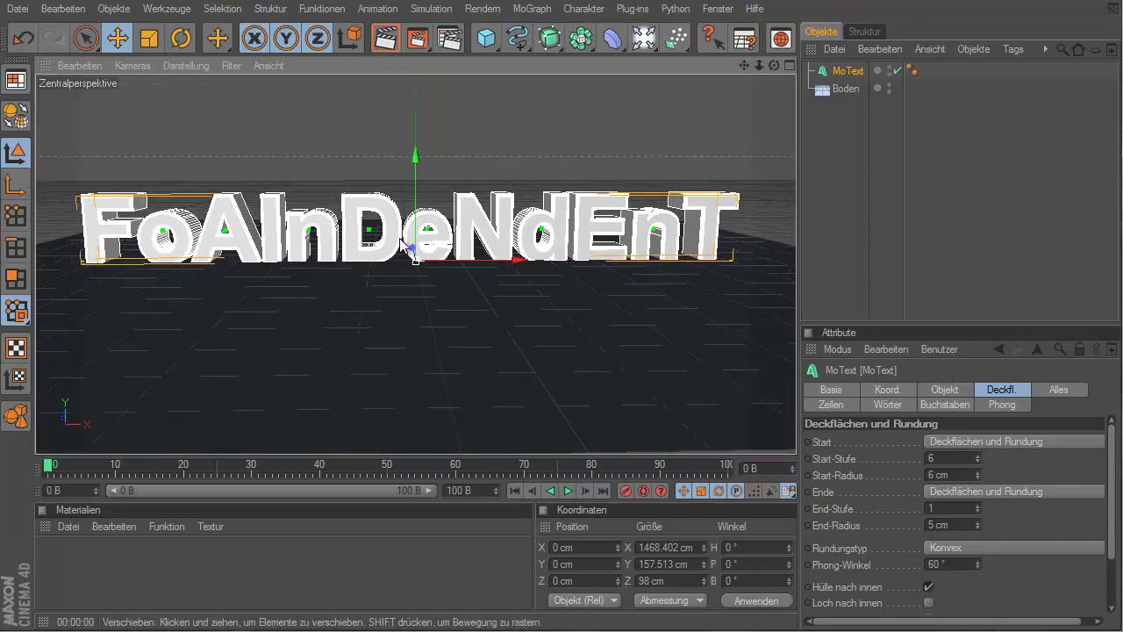
pyautogui.middleClick(402, 244)
pyautogui.middleClick(319, 342)
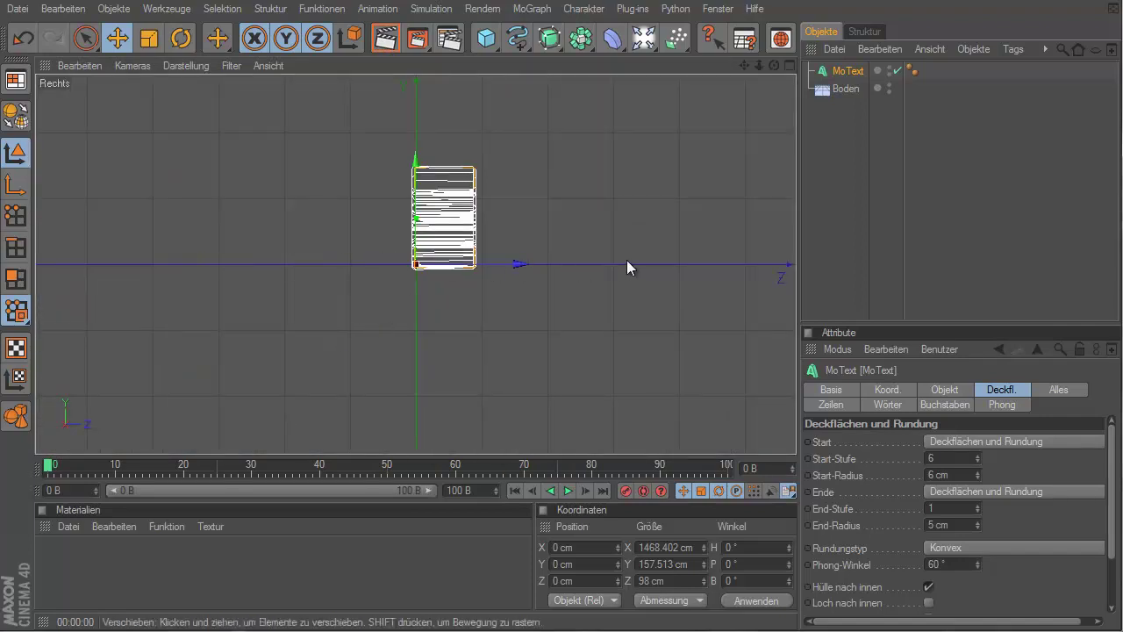
pyautogui.middleClick(57, 87)
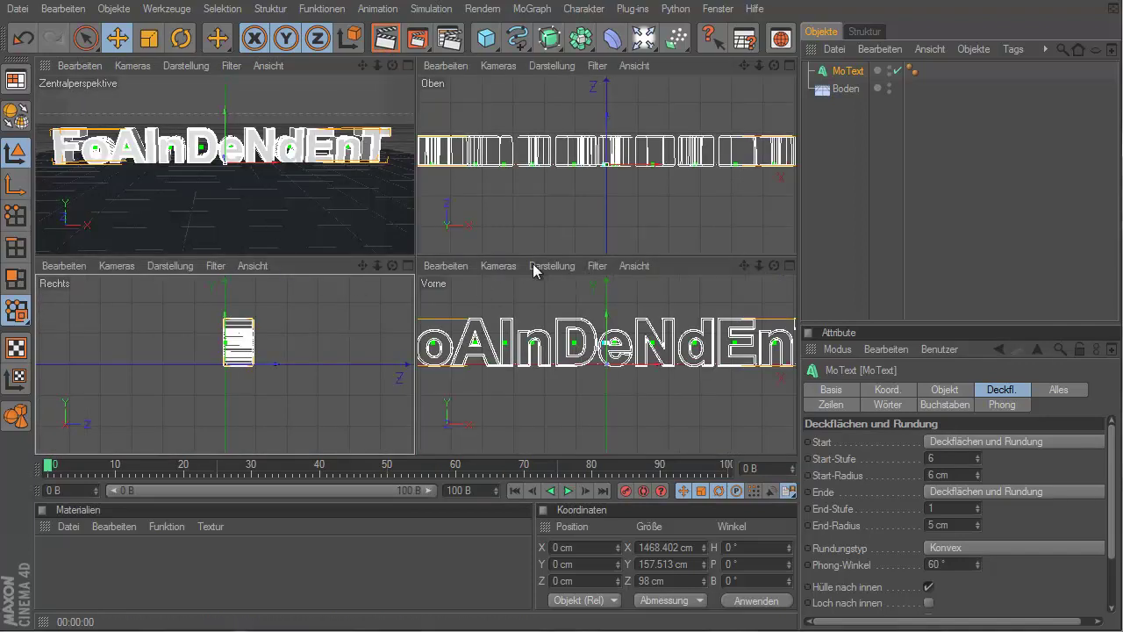
pyautogui.middleClick(60, 292)
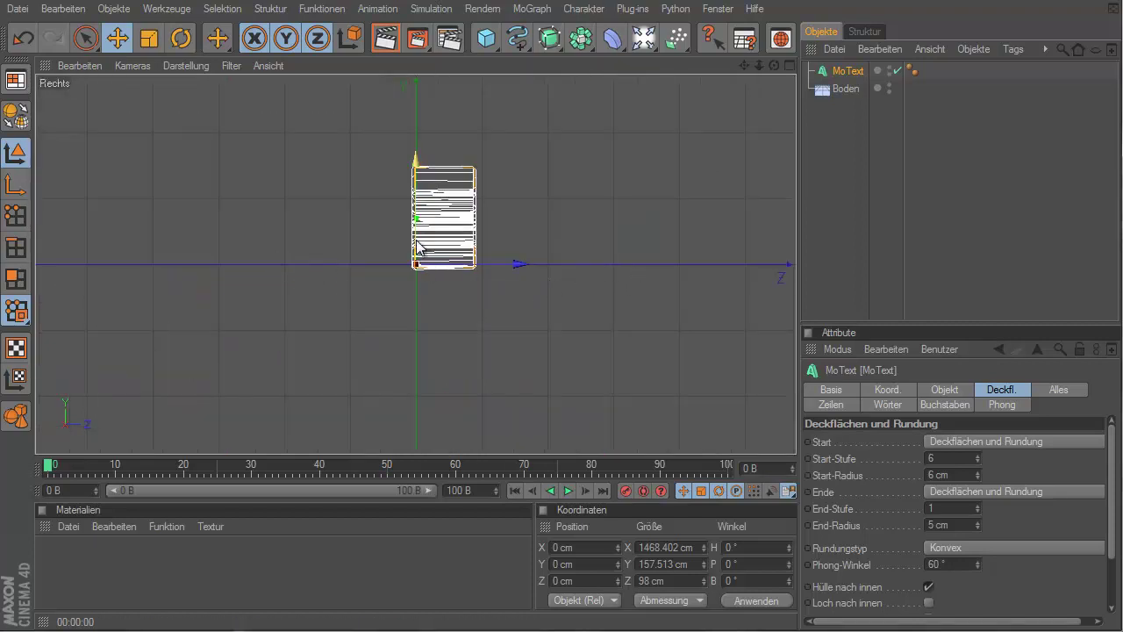
# Raise the MoText to Y 8.356 cm in the Rechts view and return to the perspective view
pyautogui.moveTo(417, 248)
pyautogui.mouseDown()
pyautogui.moveTo(416, 236)
pyautogui.moveTo(558, 345)
pyautogui.mouseUp()
pyautogui.scroll(3, 412, 249)
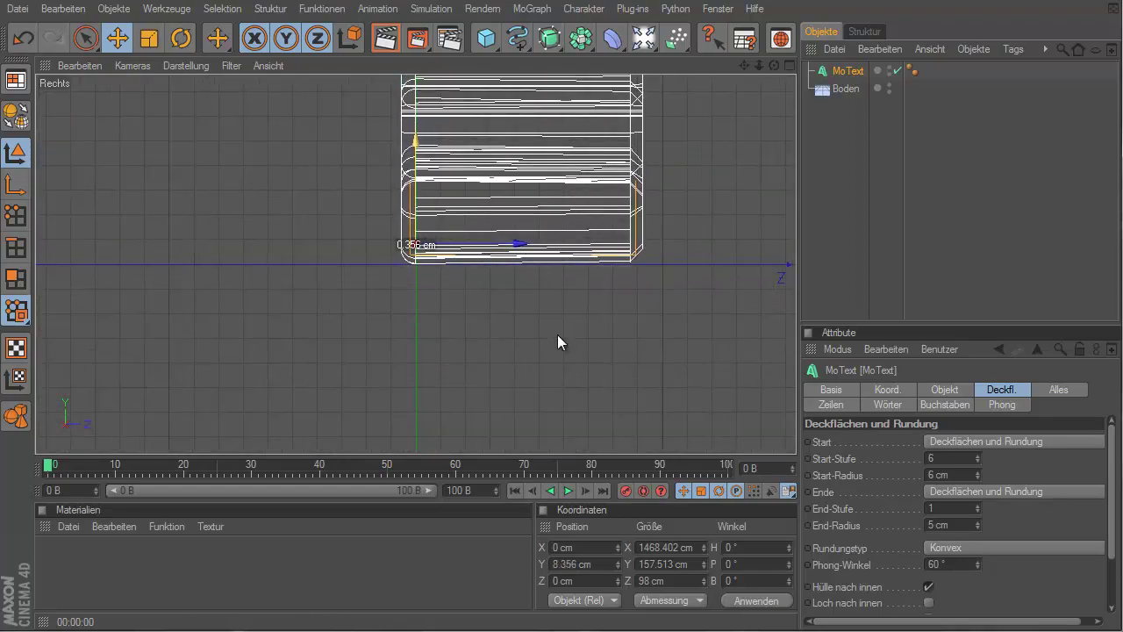
pyautogui.moveTo(558, 335); pyautogui.dragTo(407, 212)
pyautogui.middleClick(406, 211)
pyautogui.middleClick(375, 208)
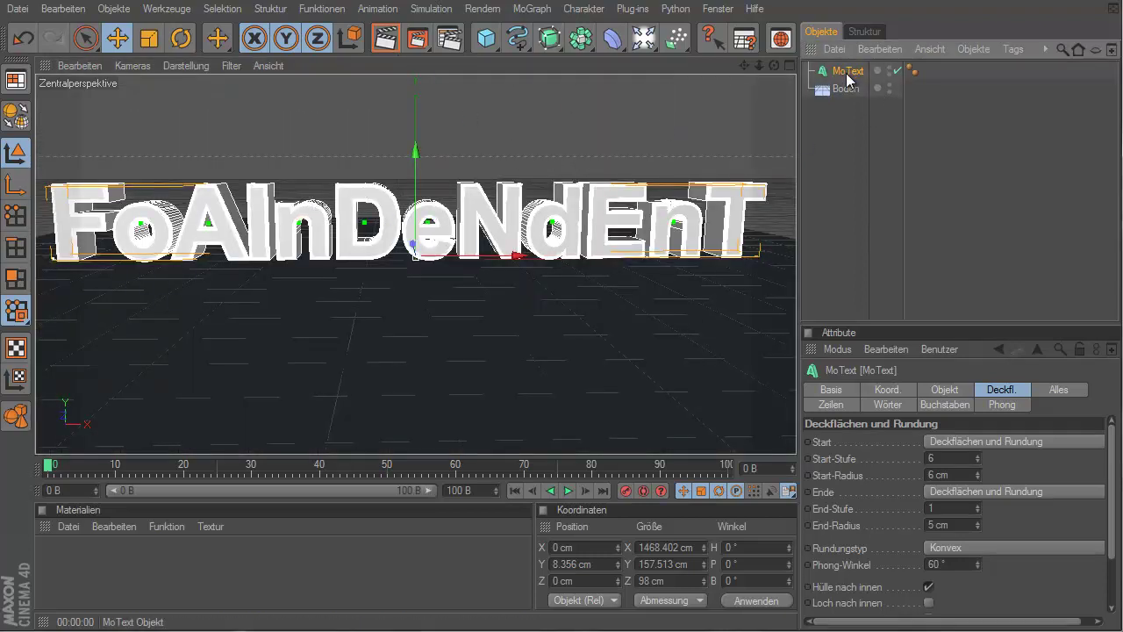
# Duplicate the MoText as MoText.1 and increase its front bevel radius to 9 cm
pyautogui.hotkey('ctrl', 'c')
pyautogui.hotkey('ctrl', 'v')
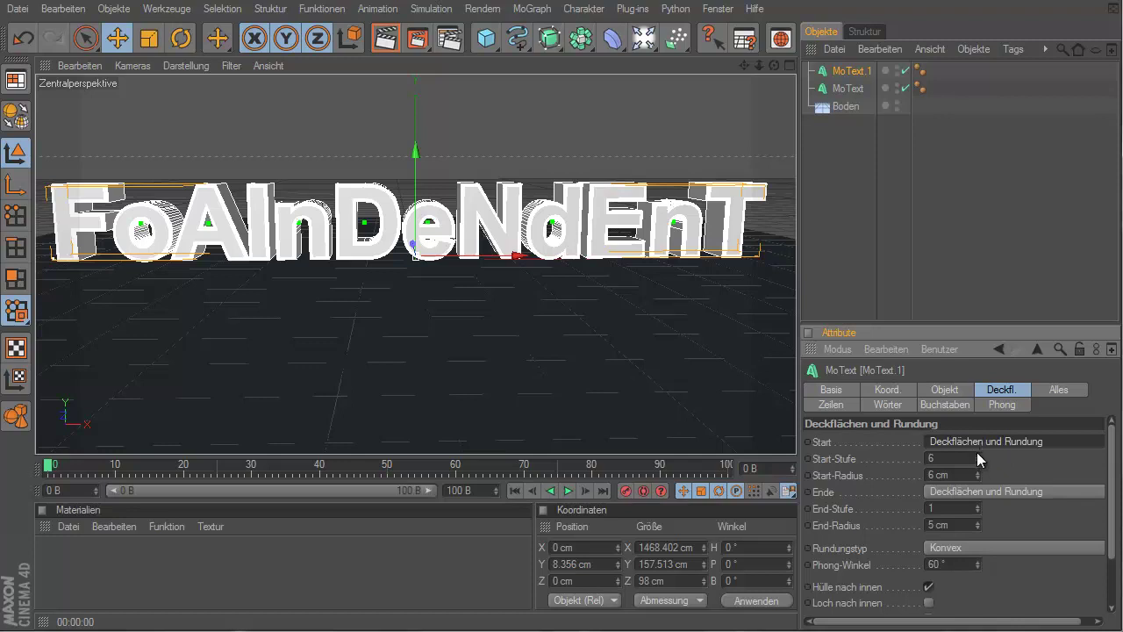
pyautogui.moveTo(976, 473); pyautogui.dragTo(976, 455)
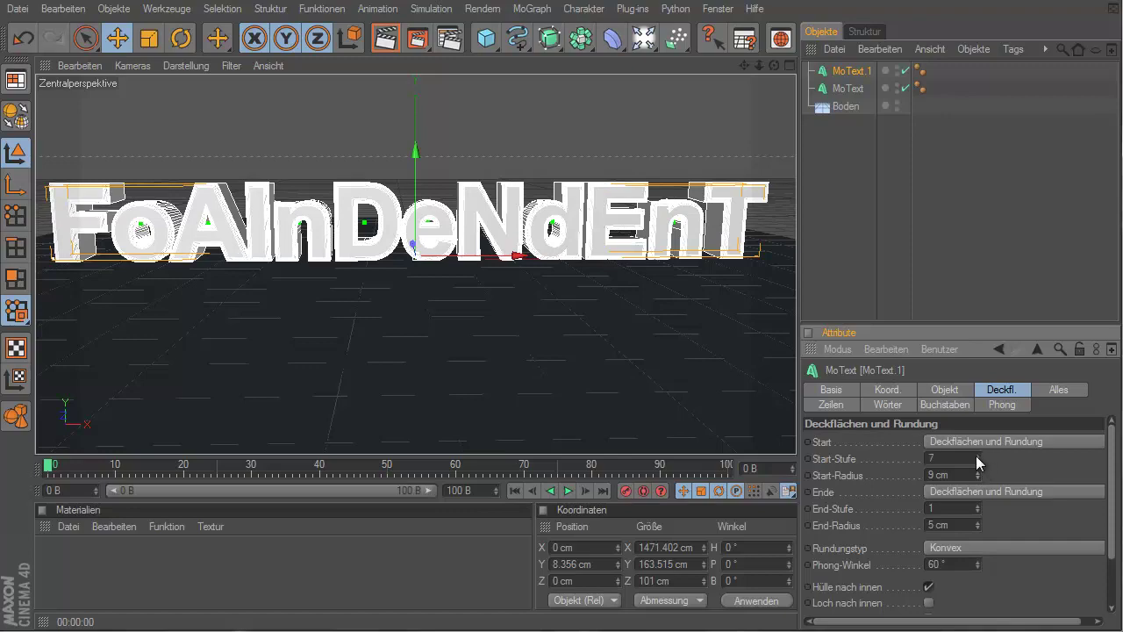
pyautogui.middleClick(377, 287)
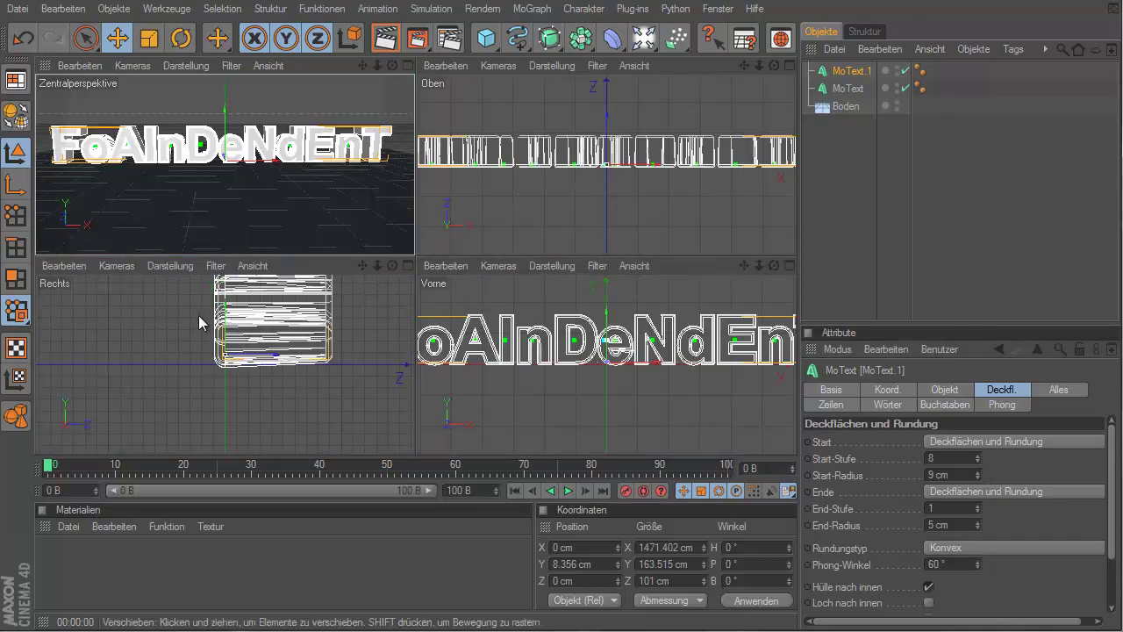
pyautogui.middleClick(370, 280)
# Shift MoText.1 9.605 cm along Z, render to check, and select both texts' smoothing tags
pyautogui.moveTo(452, 249); pyautogui.dragTo(559, 334)
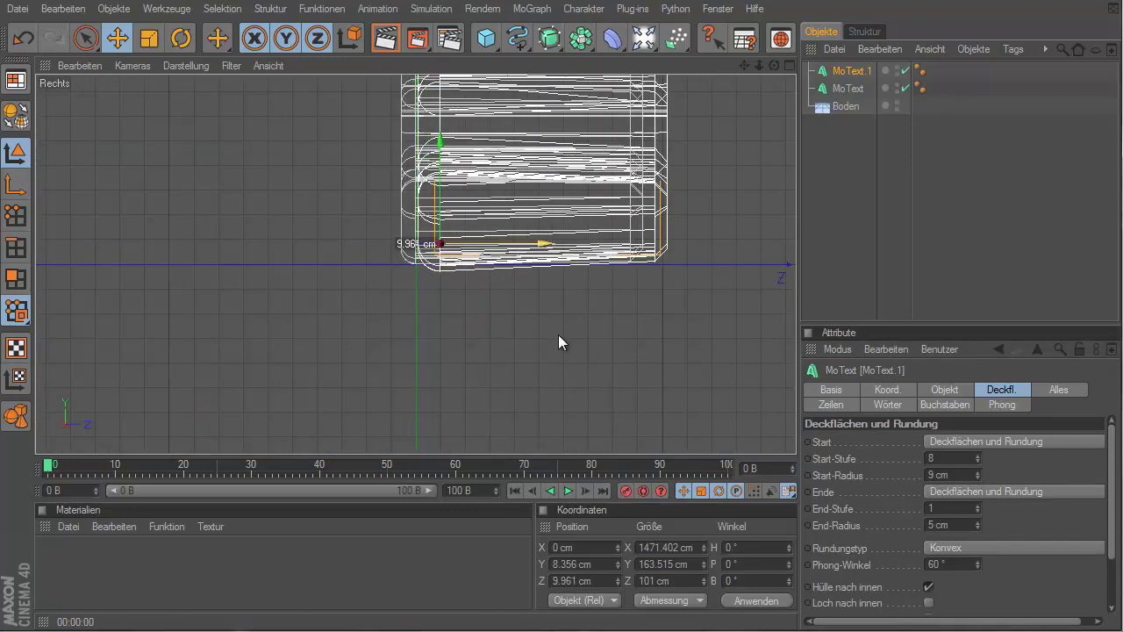
pyautogui.middleClick(390, 239)
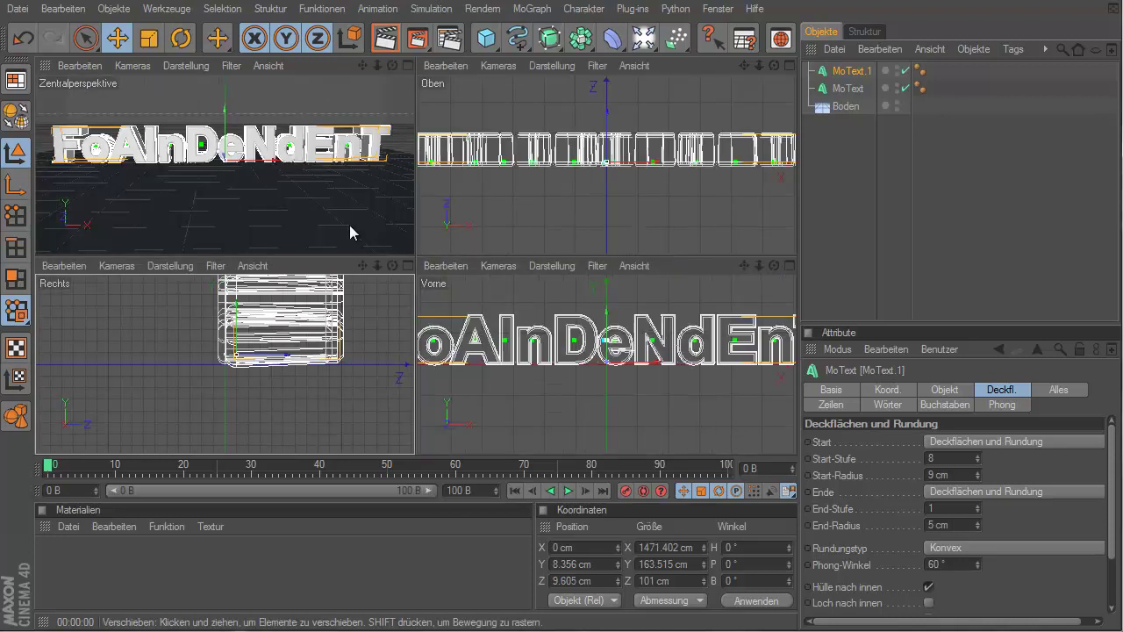
pyautogui.middleClick(308, 216)
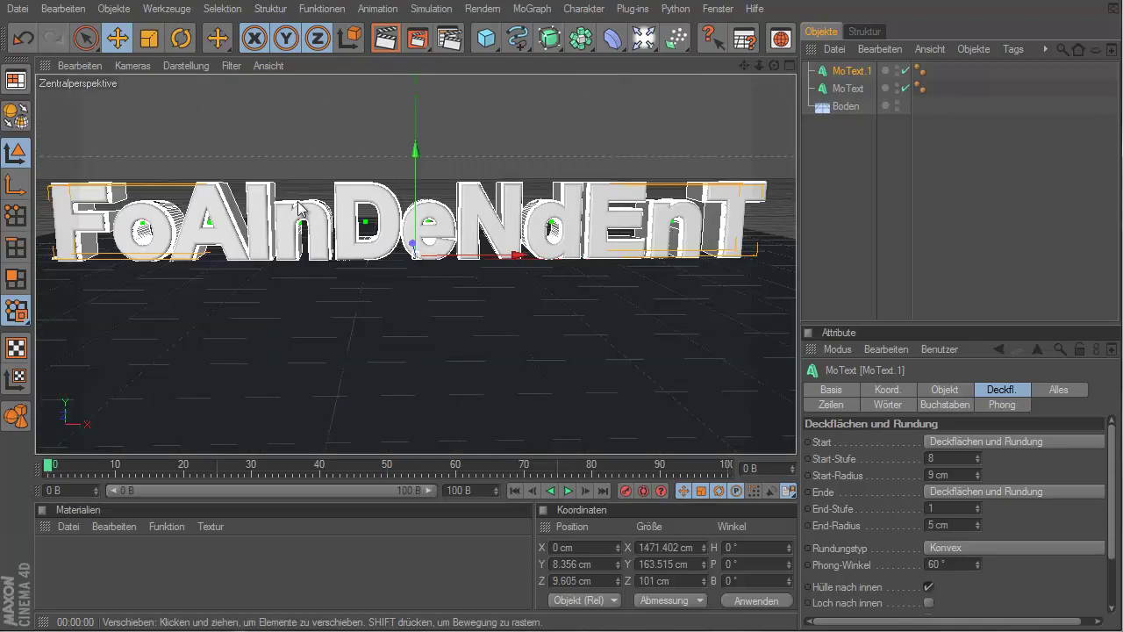
pyautogui.click(380, 42)
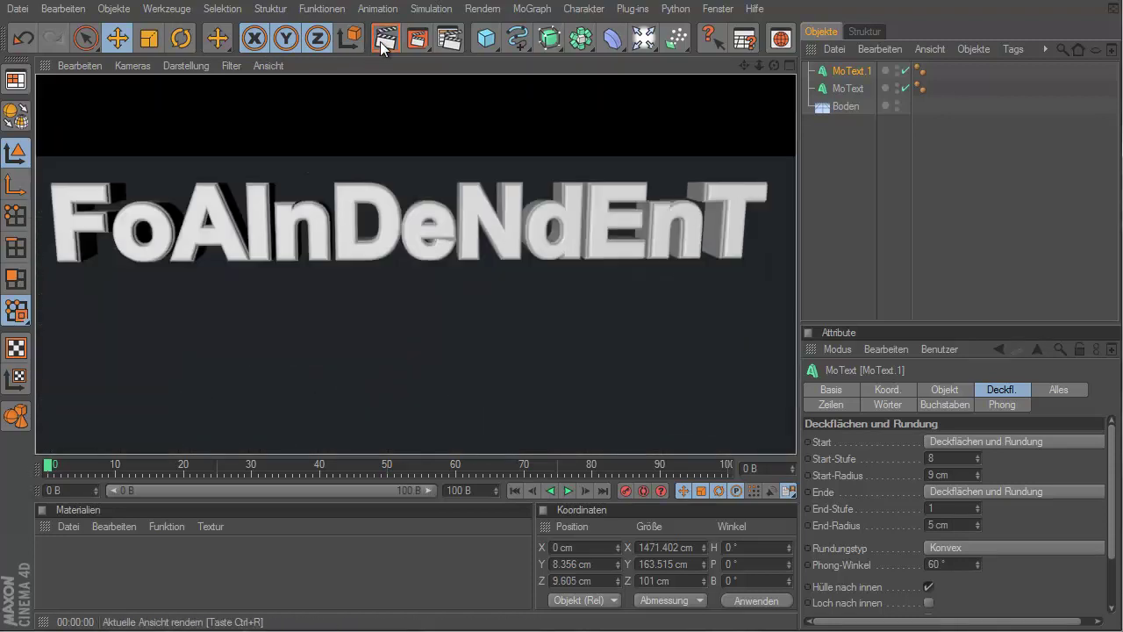
pyautogui.middleClick(219, 205)
pyautogui.middleClick(266, 333)
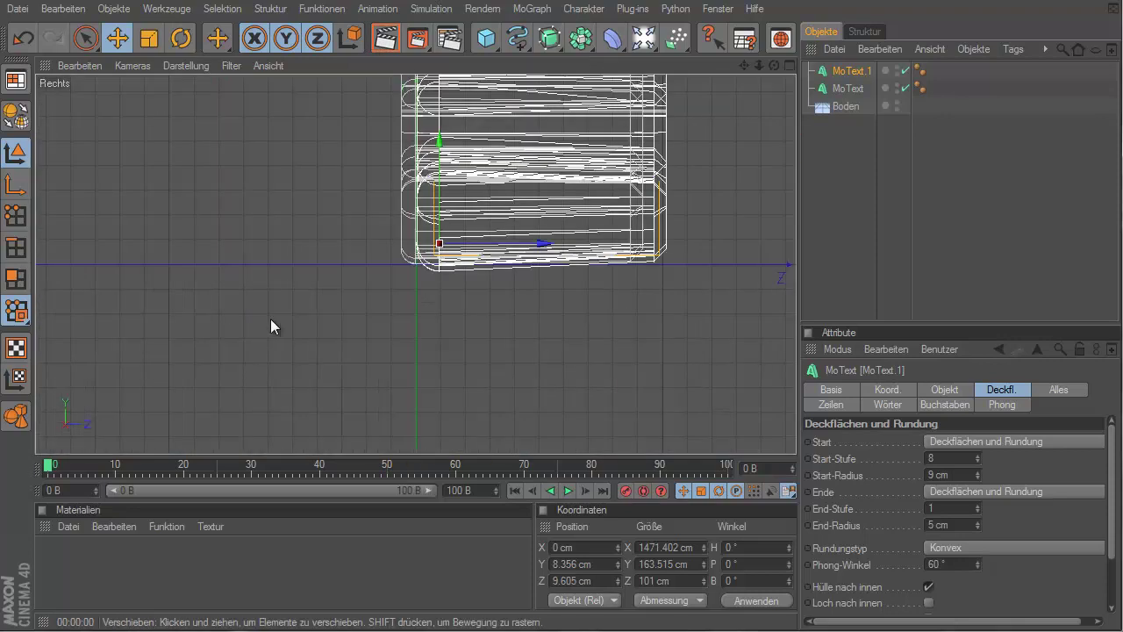
pyautogui.moveTo(937, 79); pyautogui.dragTo(909, 90)
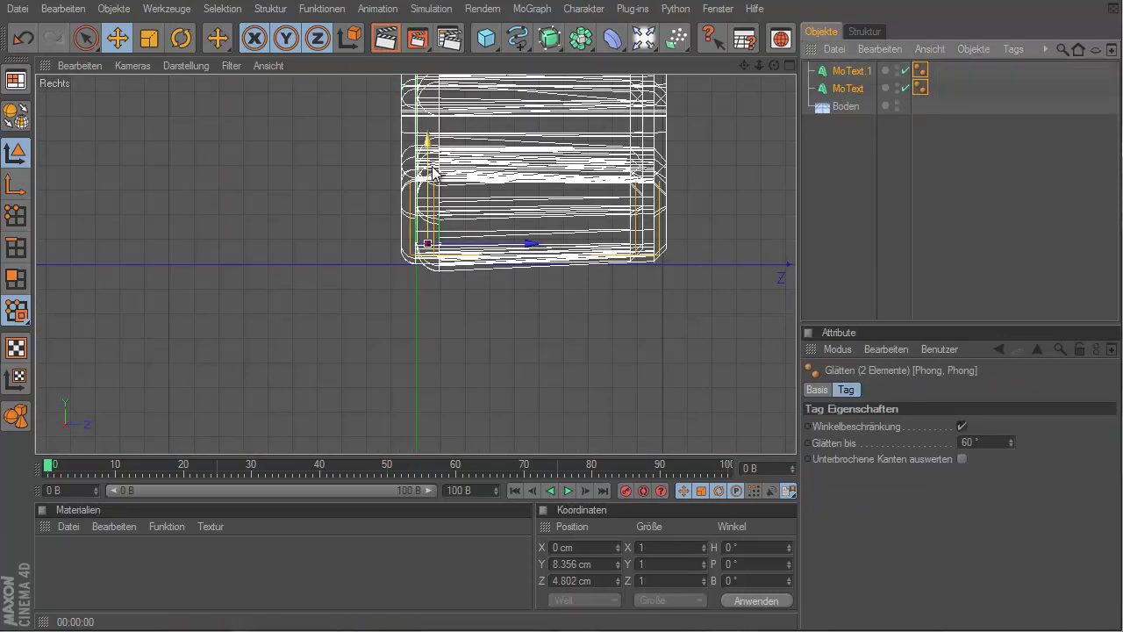
# Raise both text objects, then lower the original MoText back to about 9 cm
pyautogui.moveTo(558, 333); pyautogui.dragTo(557, 334)
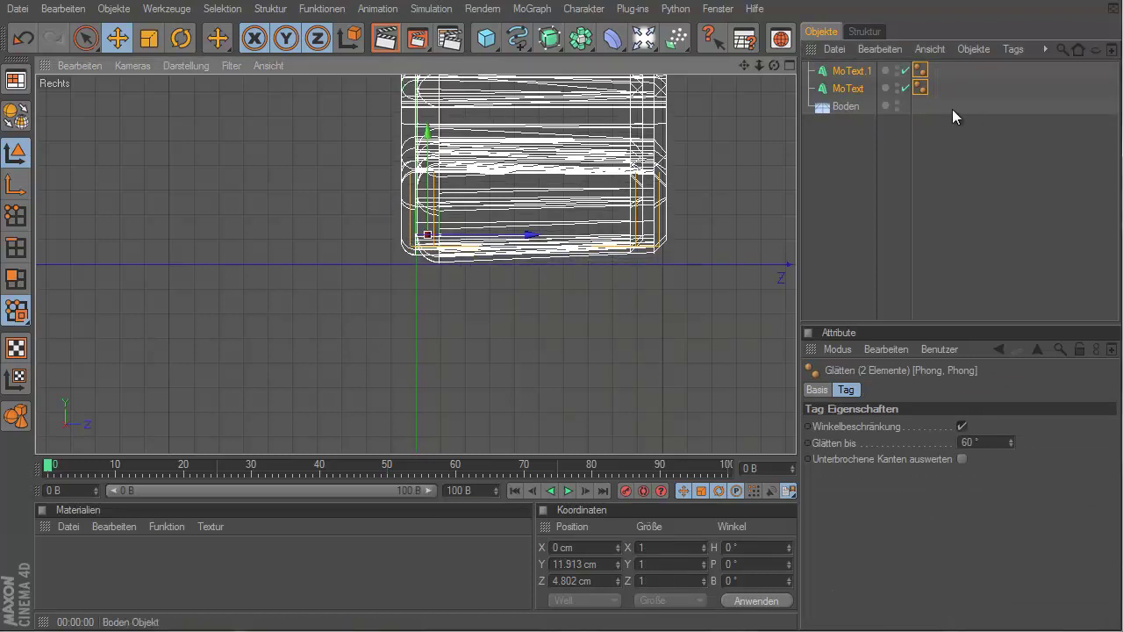
pyautogui.click(848, 88)
pyautogui.moveTo(416, 172); pyautogui.dragTo(559, 341)
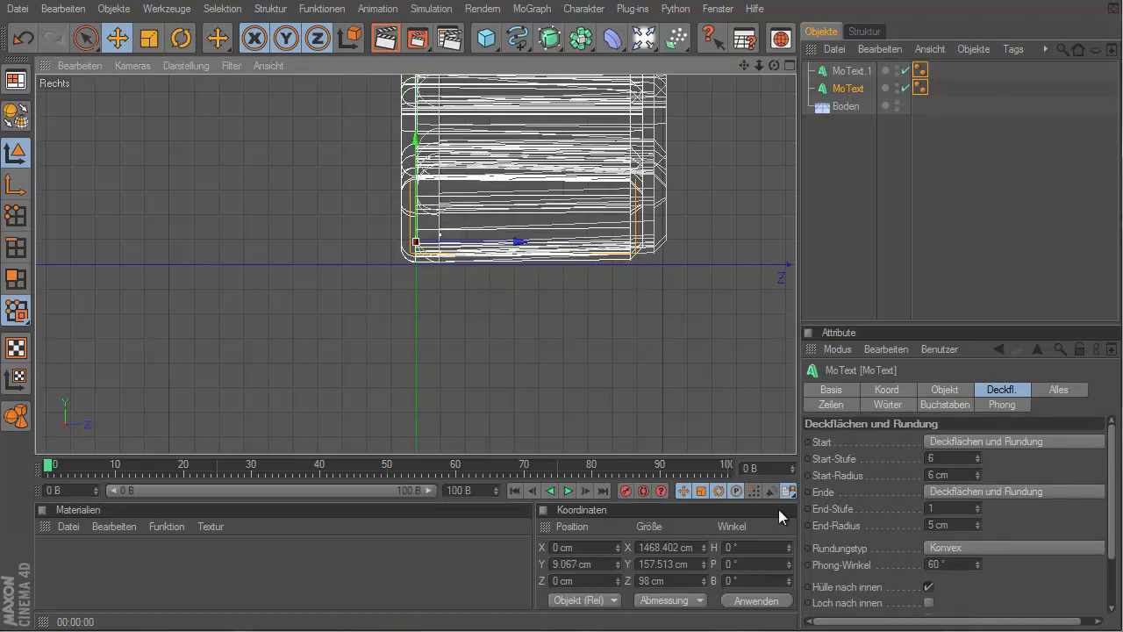
# Set the back caps of both MoText and MoText.1 to Keine
pyautogui.click(1008, 492)
pyautogui.click(979, 507)
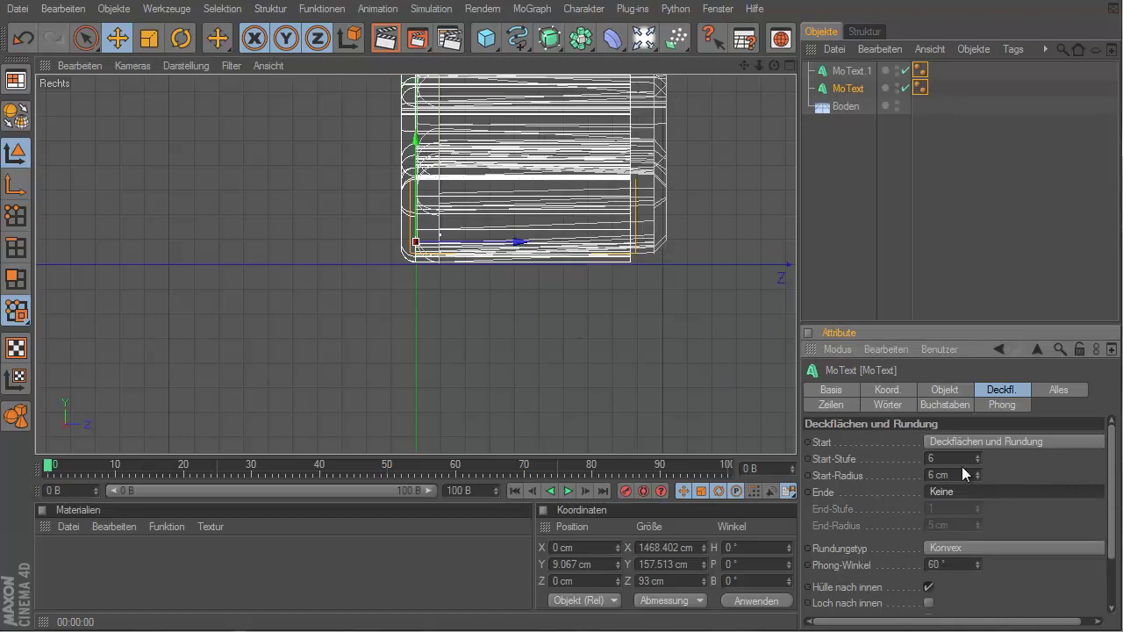
pyautogui.click(848, 70)
pyautogui.click(1025, 491)
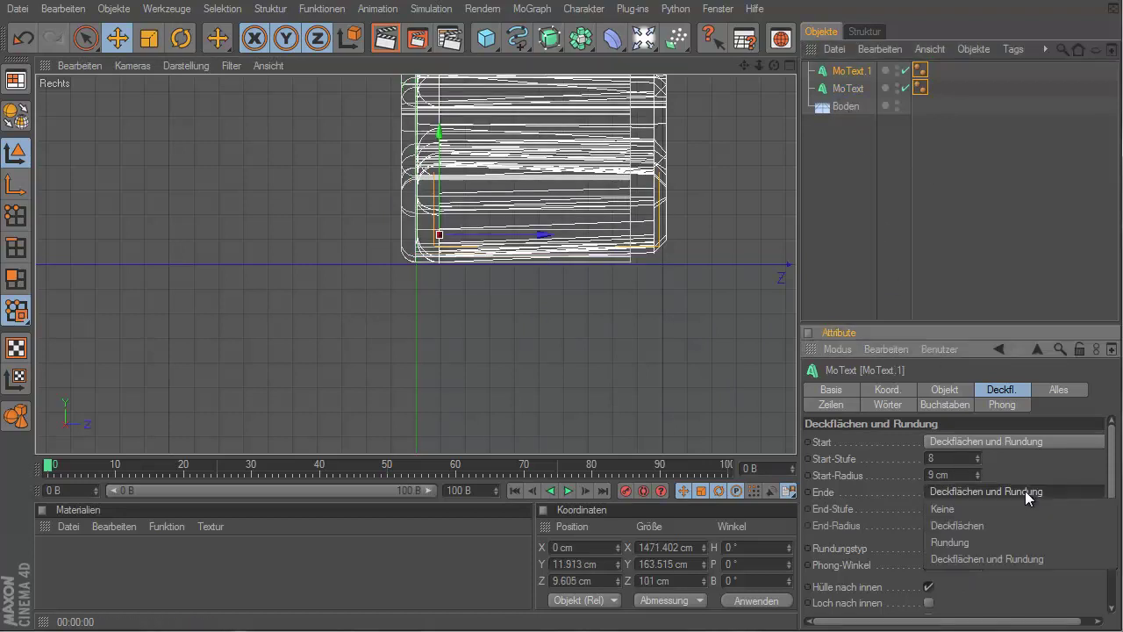
pyautogui.click(996, 508)
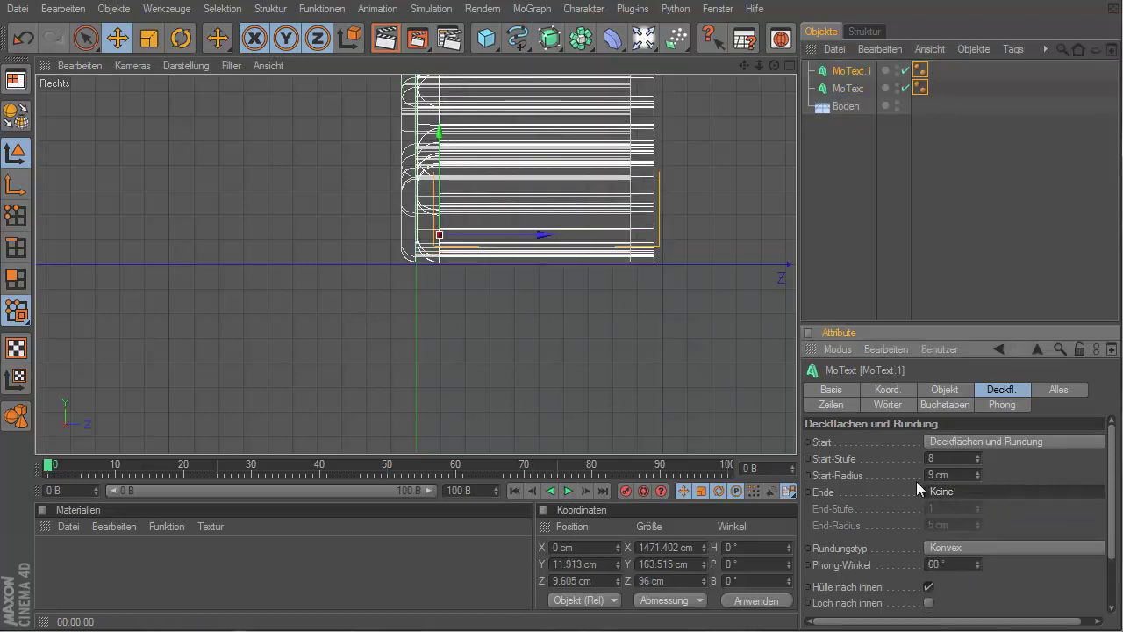
# Test-render the perspective view, then clear the render back to the editor view
pyautogui.middleClick(637, 316)
pyautogui.middleClick(377, 178)
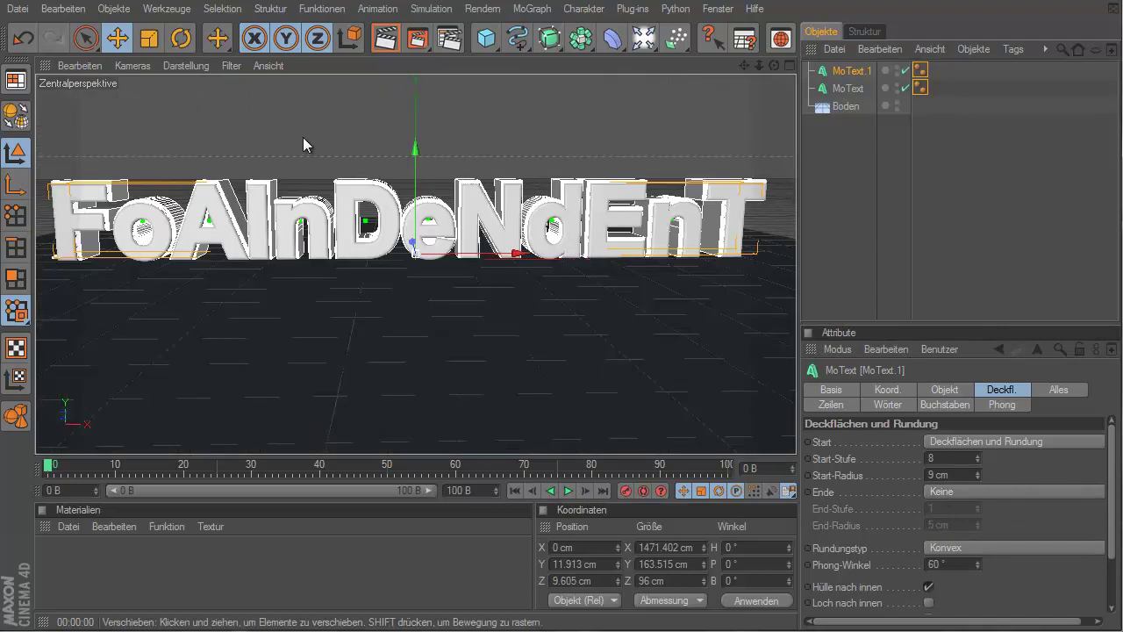
pyautogui.click(386, 38)
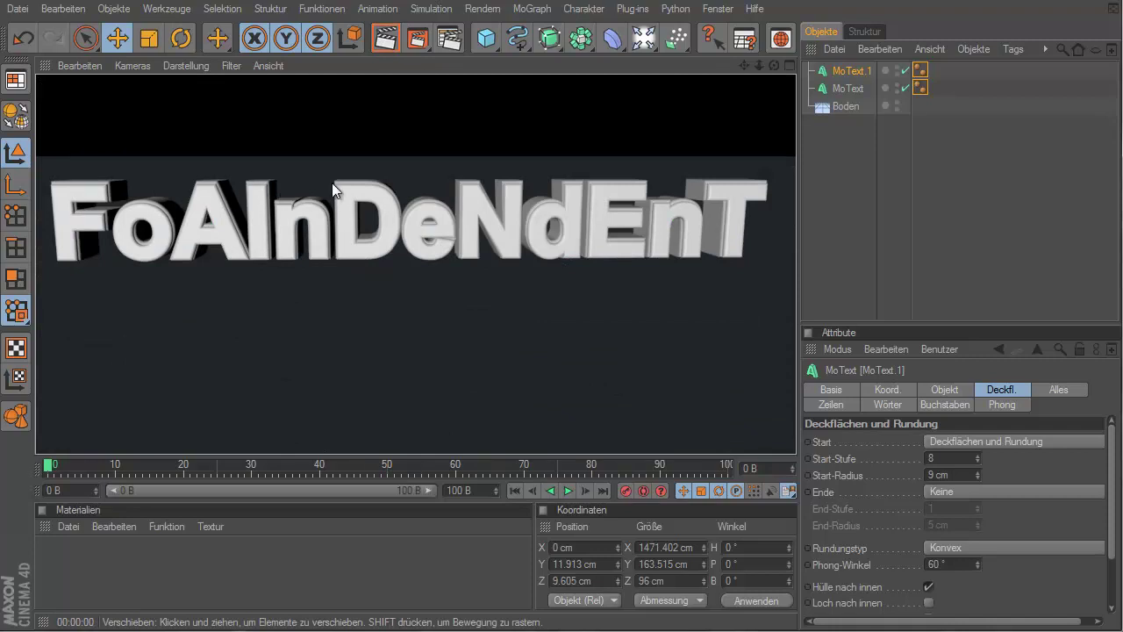
pyautogui.click(331, 158)
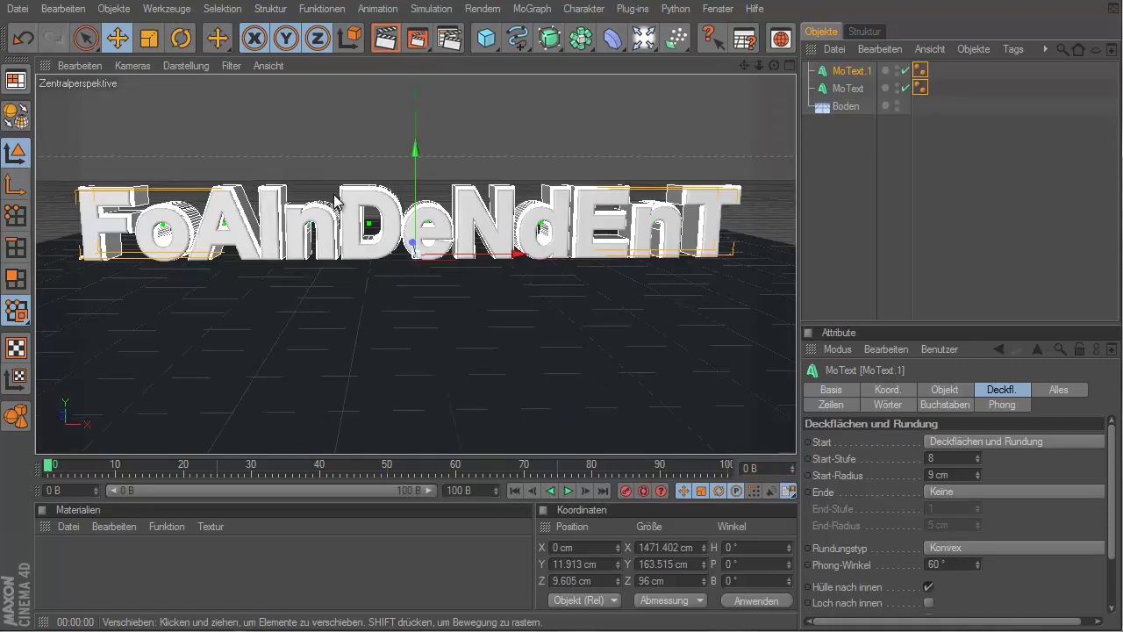
# Create a new material Mat with a pure white colour (255/255/255)
pyautogui.doubleClick(88, 560)
pyautogui.doubleClick(53, 556)
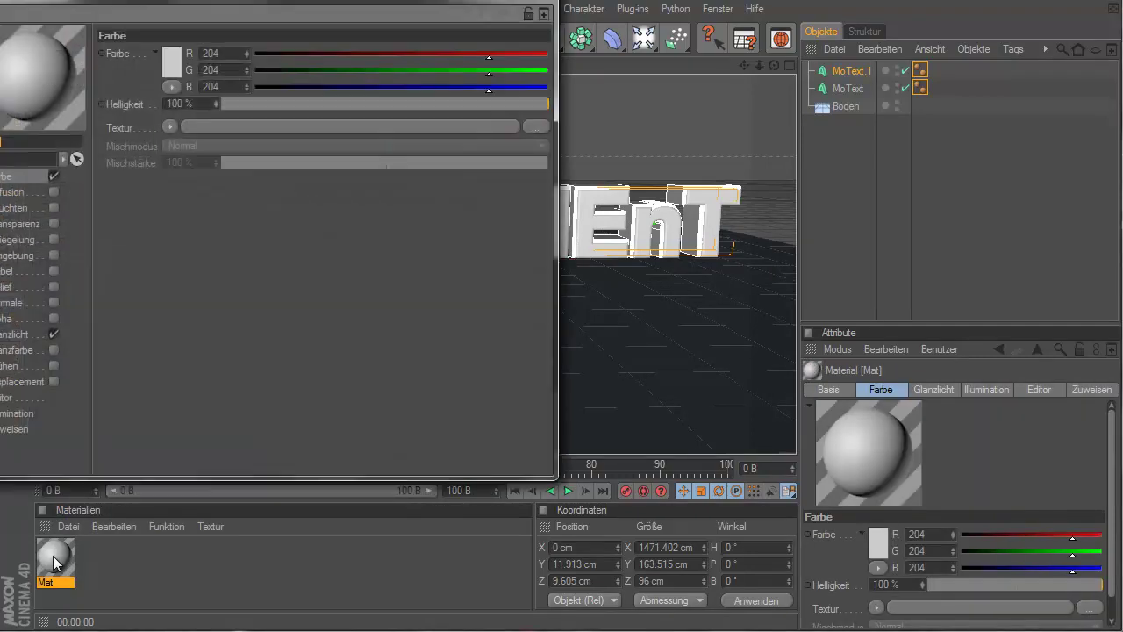
pyautogui.moveTo(173, 13); pyautogui.dragTo(348, 66)
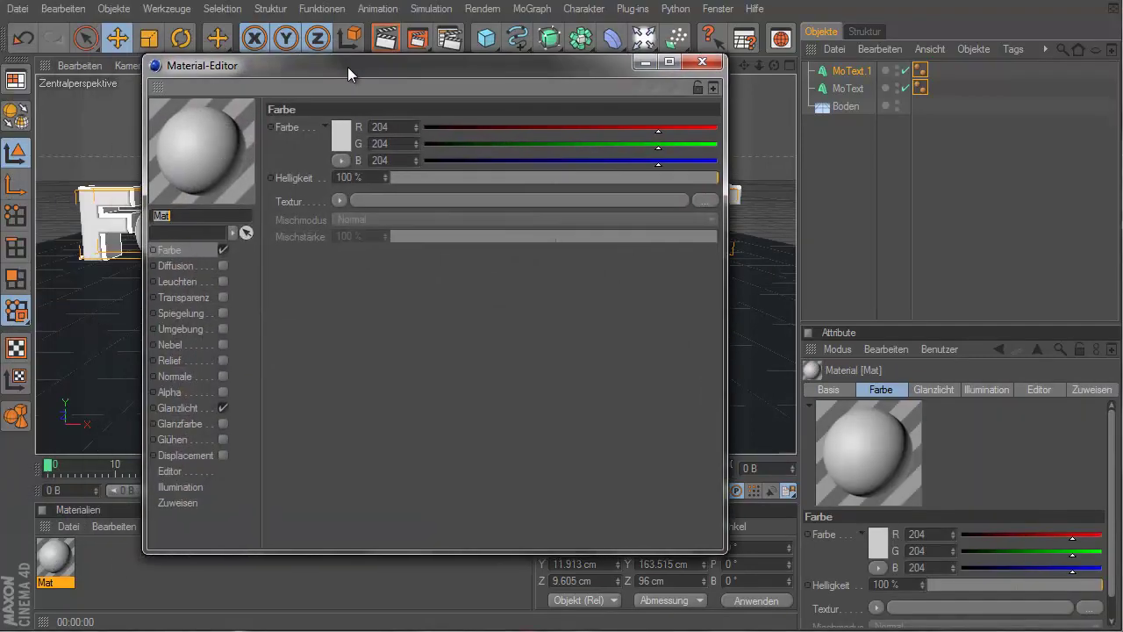
pyautogui.click(346, 136)
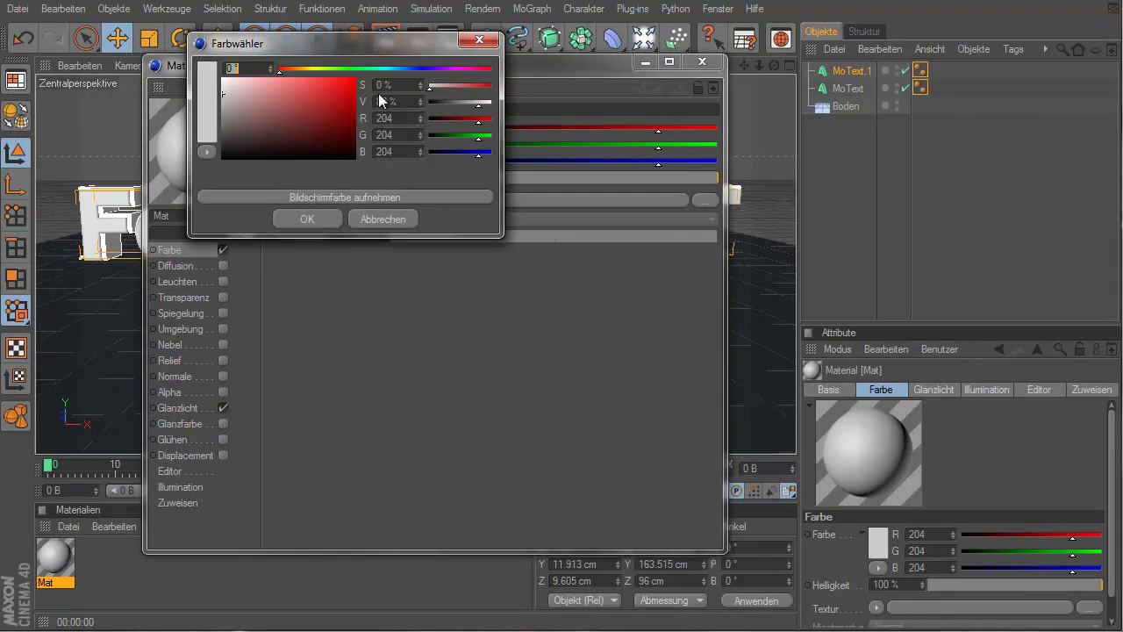
pyautogui.click(222, 78)
pyautogui.click(319, 220)
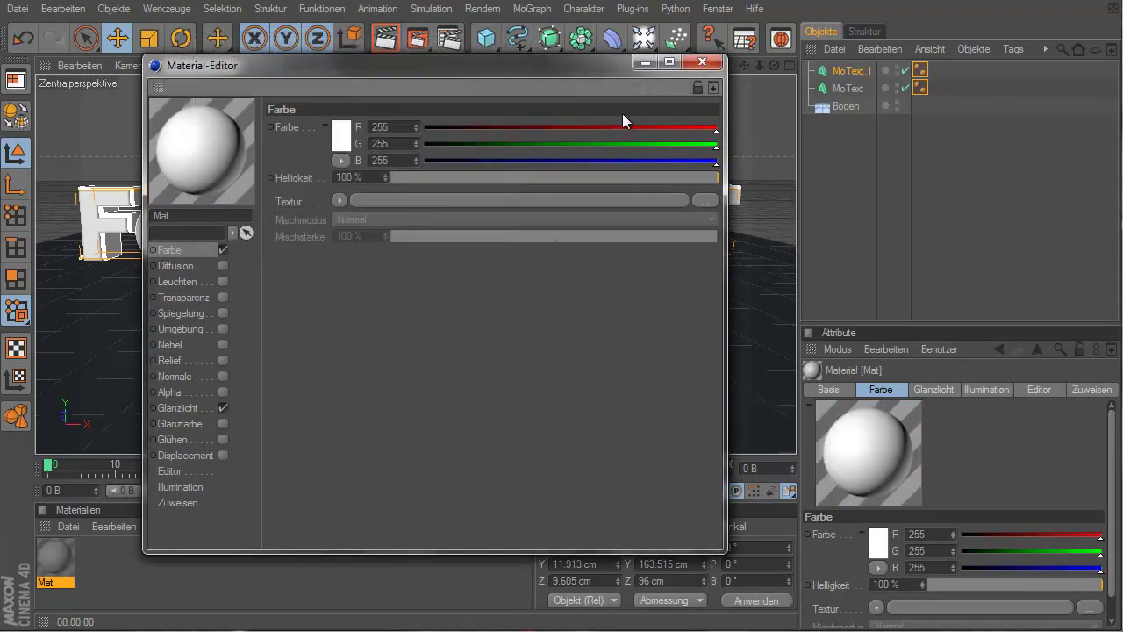
pyautogui.click(709, 78)
# Create Mat.1 in cyan (0/212/255) and apply the white Mat to MoText.1
pyautogui.doubleClick(94, 566)
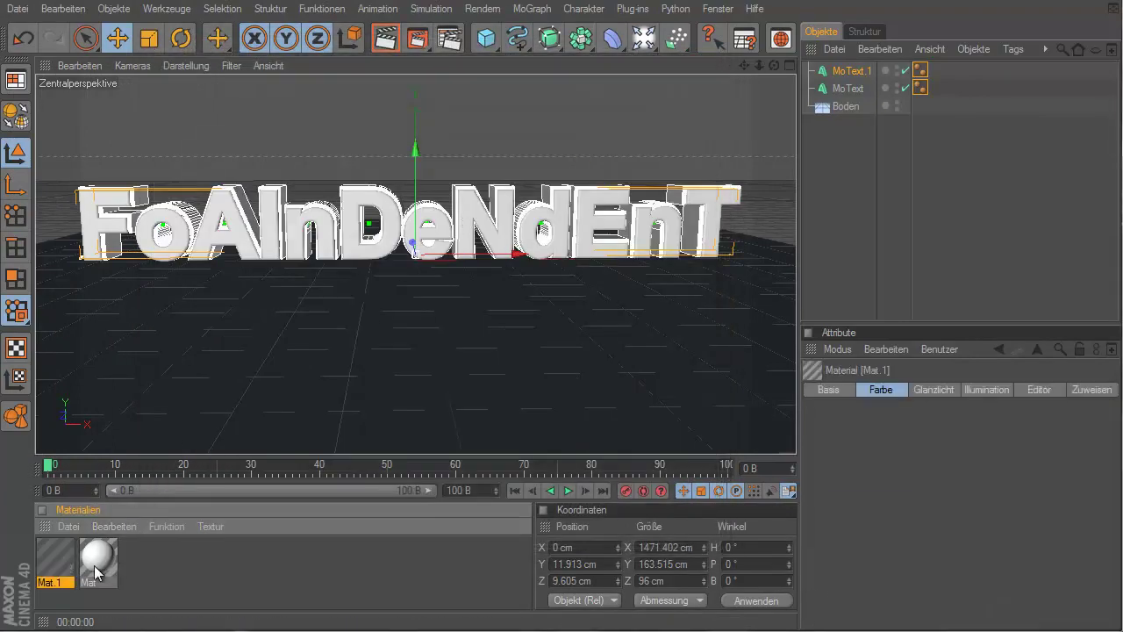
pyautogui.doubleClick(54, 557)
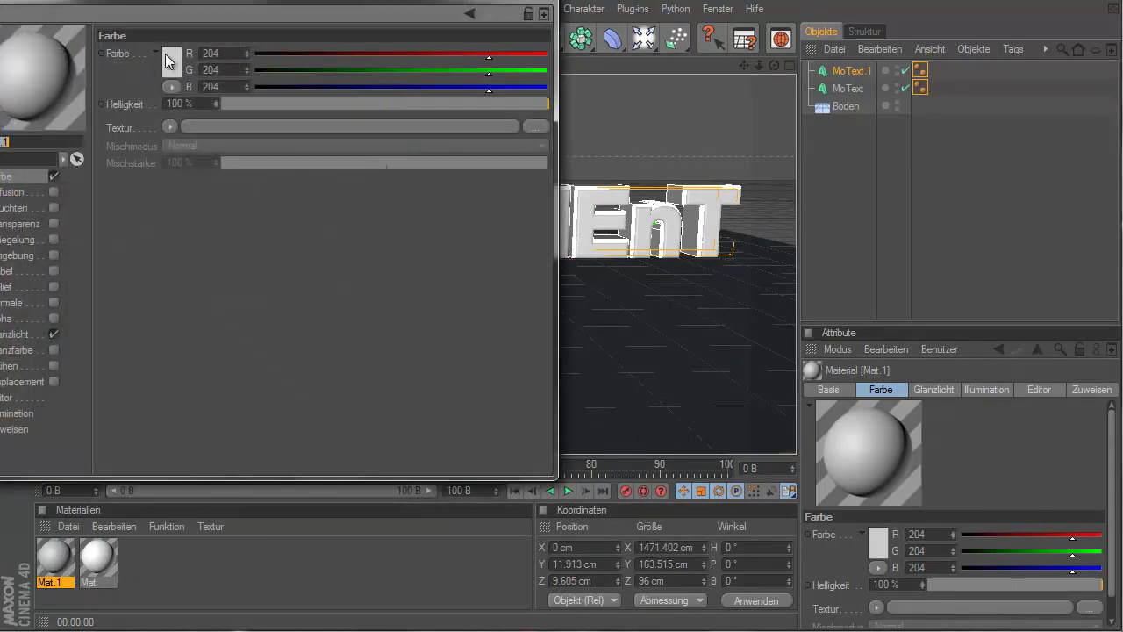
pyautogui.click(165, 54)
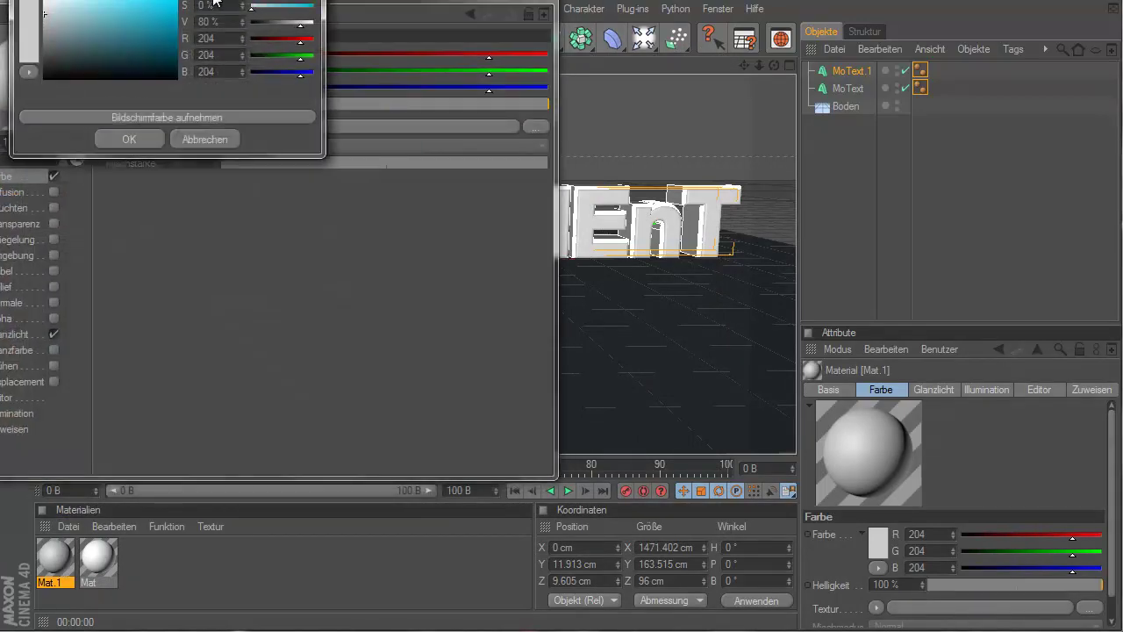
pyautogui.moveTo(160, 20); pyautogui.dragTo(177, 0)
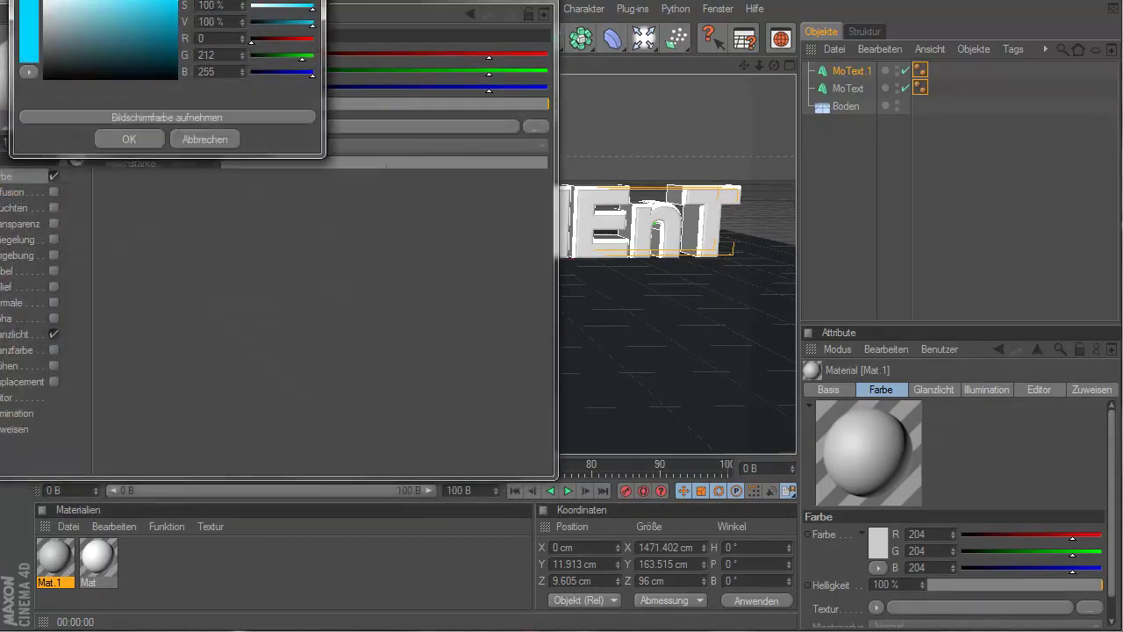
pyautogui.click(129, 138)
pyautogui.click(550, 5)
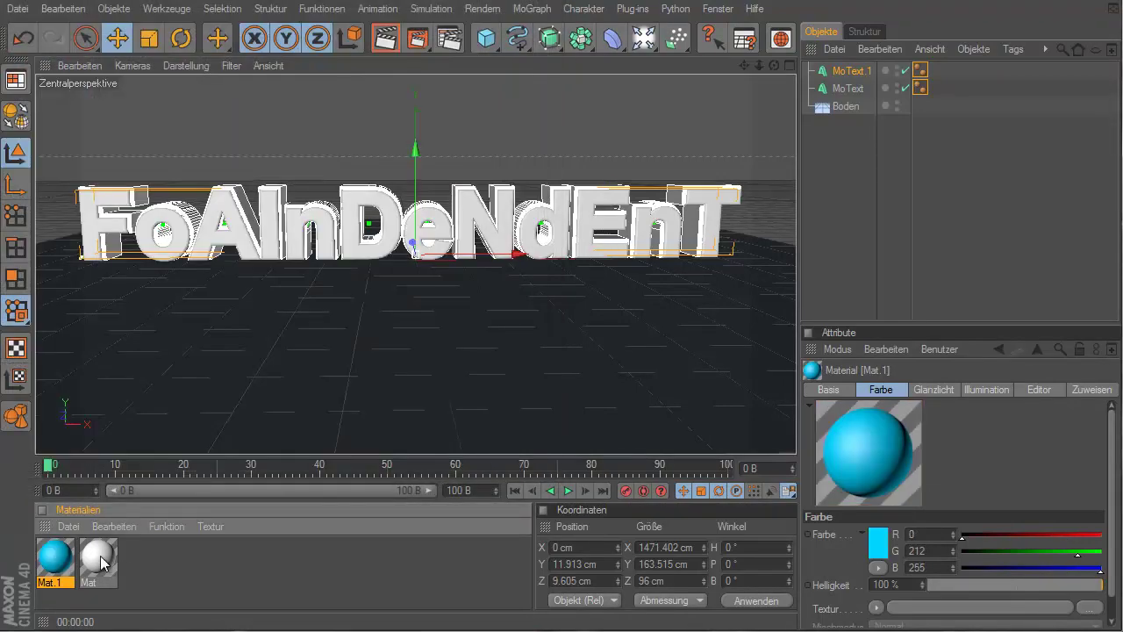
pyautogui.moveTo(100, 560)
pyautogui.mouseDown()
pyautogui.moveTo(845, 98)
pyautogui.moveTo(851, 75)
pyautogui.mouseUp()
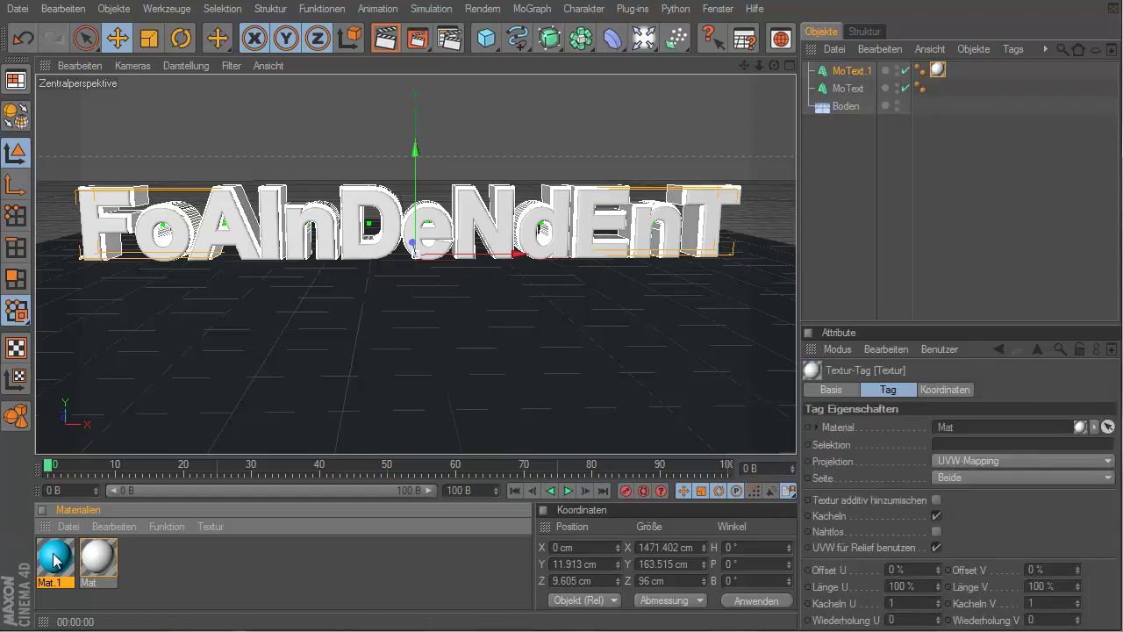
# Apply the cyan Mat.1 to MoText, lower MoText.1 slightly and test-render the text
pyautogui.moveTo(59, 560)
pyautogui.mouseDown()
pyautogui.moveTo(726, 192)
pyautogui.moveTo(851, 88)
pyautogui.mouseUp()
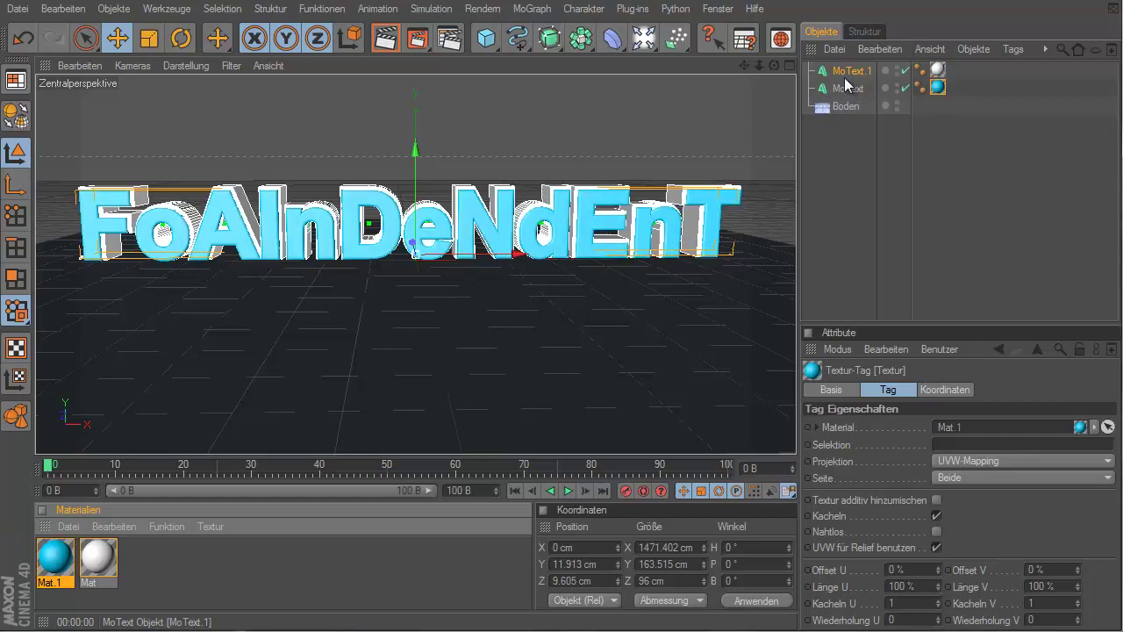
pyautogui.click(844, 72)
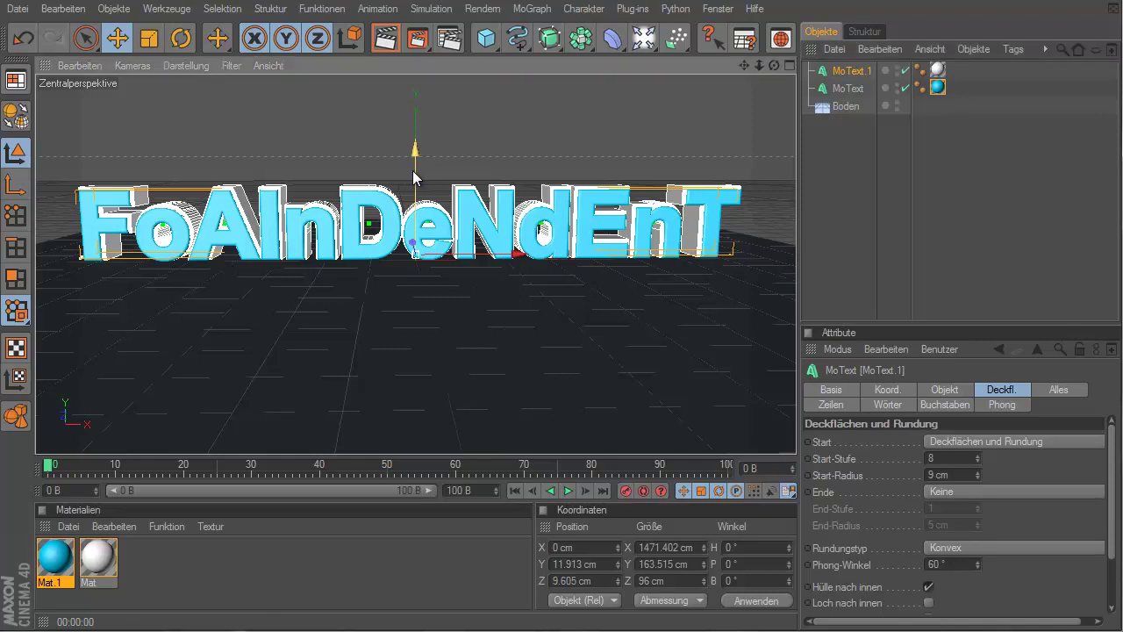
pyautogui.moveTo(416, 171); pyautogui.dragTo(558, 333)
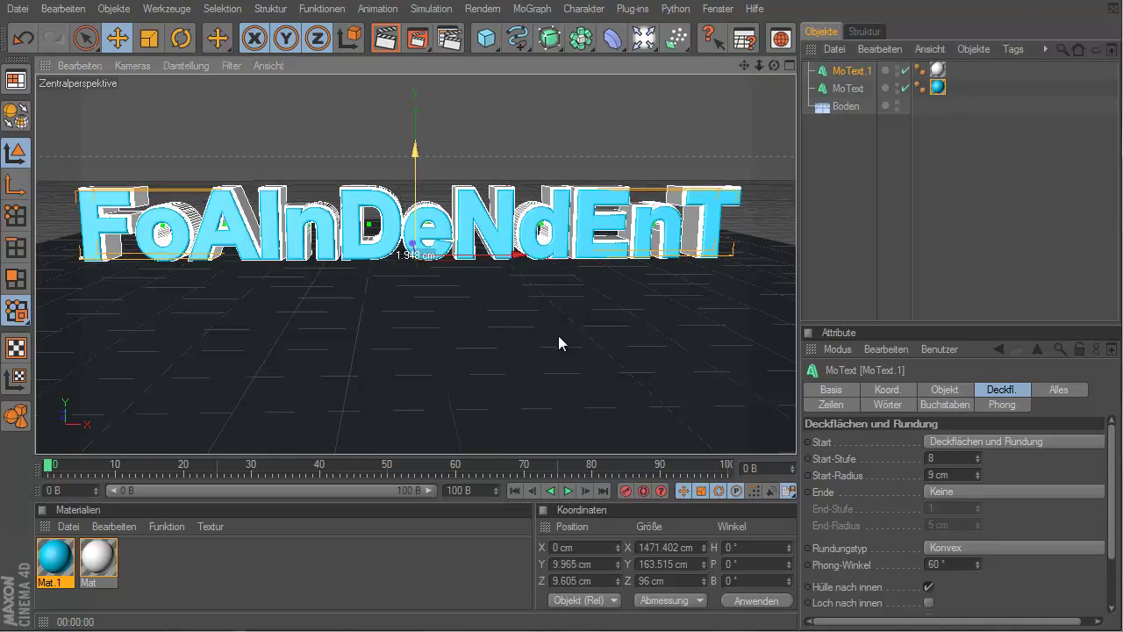
pyautogui.click(375, 50)
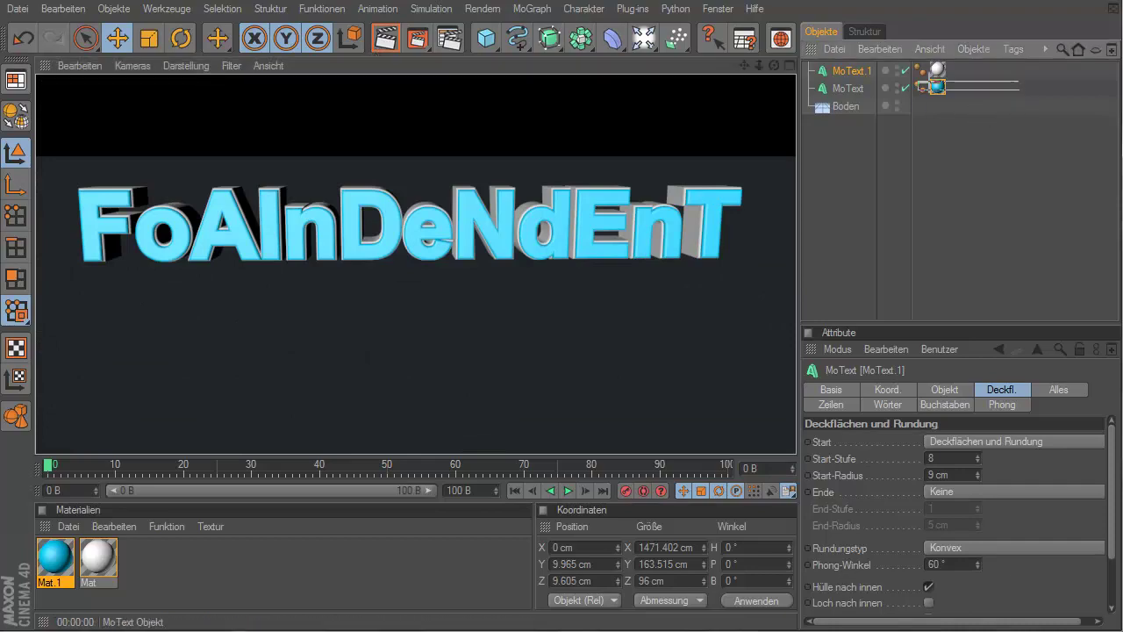
# Fine-tune MoText.1's height along Y in the enlarged side view
pyautogui.moveTo(1018, 93); pyautogui.dragTo(918, 68)
pyautogui.middleClick(430, 134)
pyautogui.middleClick(67, 345)
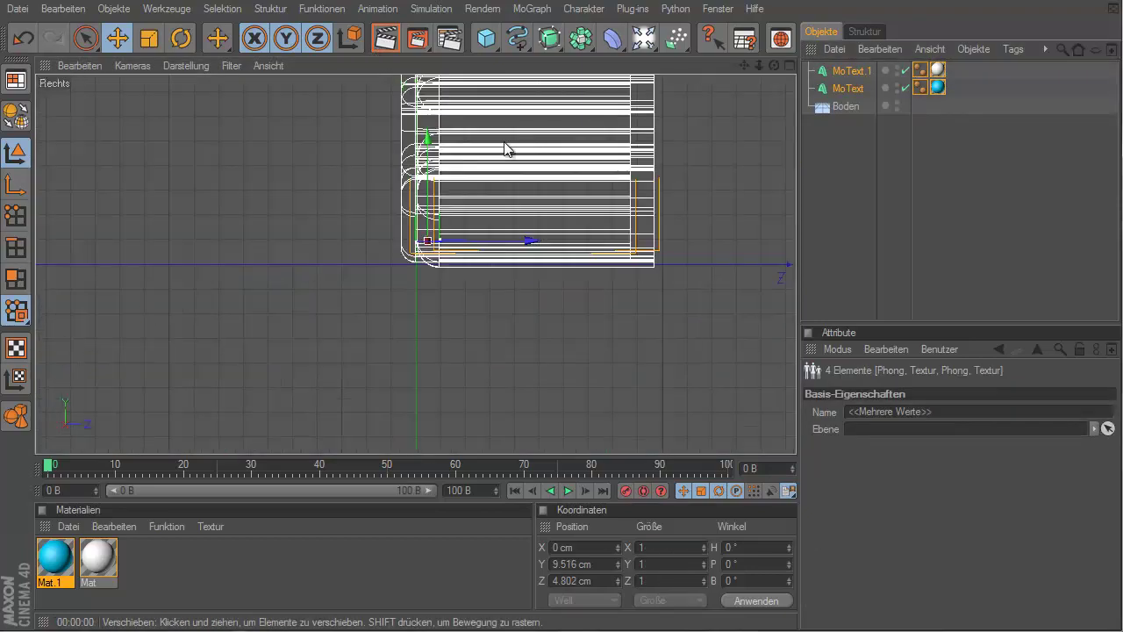
pyautogui.click(851, 72)
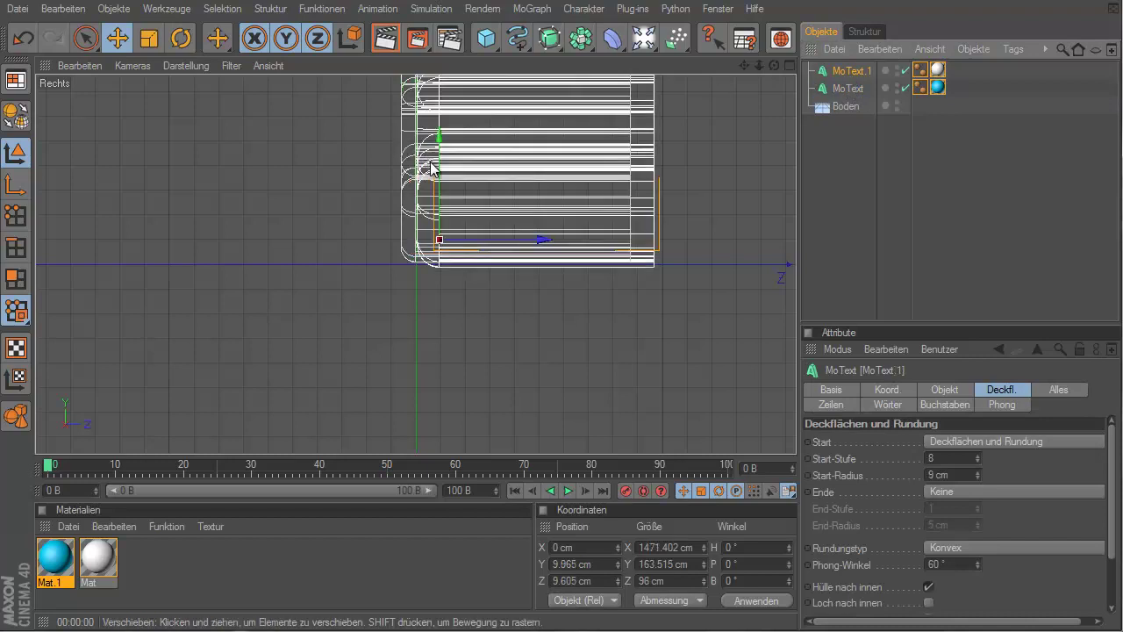
pyautogui.moveTo(438, 177); pyautogui.dragTo(439, 175)
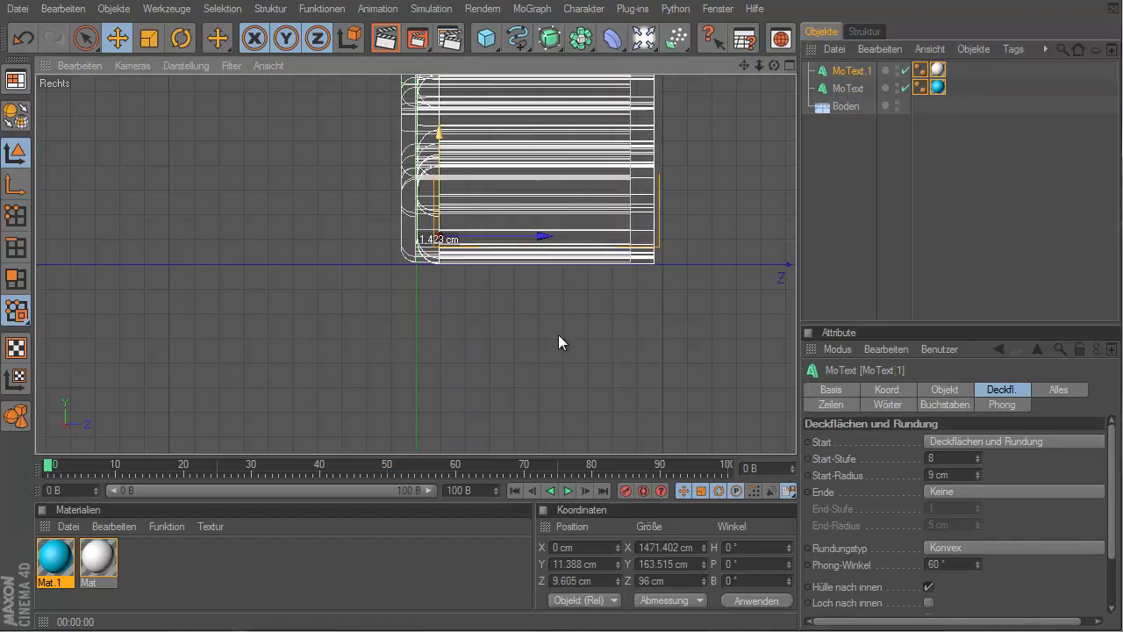
pyautogui.middleClick(559, 335)
pyautogui.middleClick(407, 172)
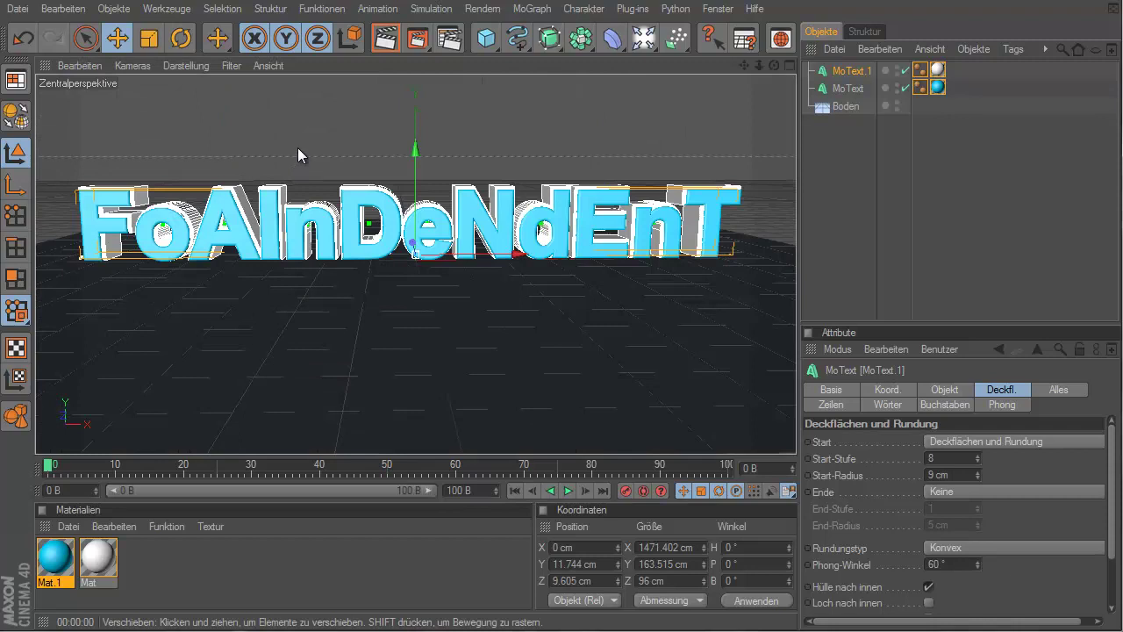
# Move the front MoText to Y 12.941 cm so white MoText.1 outlines the cyan letters
pyautogui.click(826, 92)
pyautogui.click(834, 73)
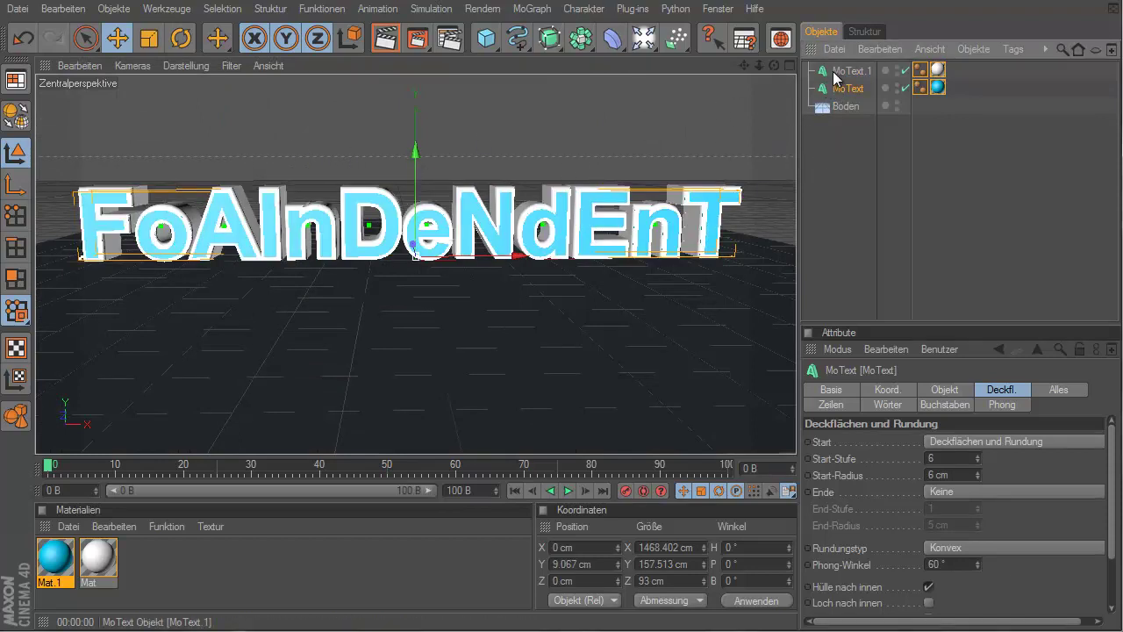
pyautogui.click(830, 91)
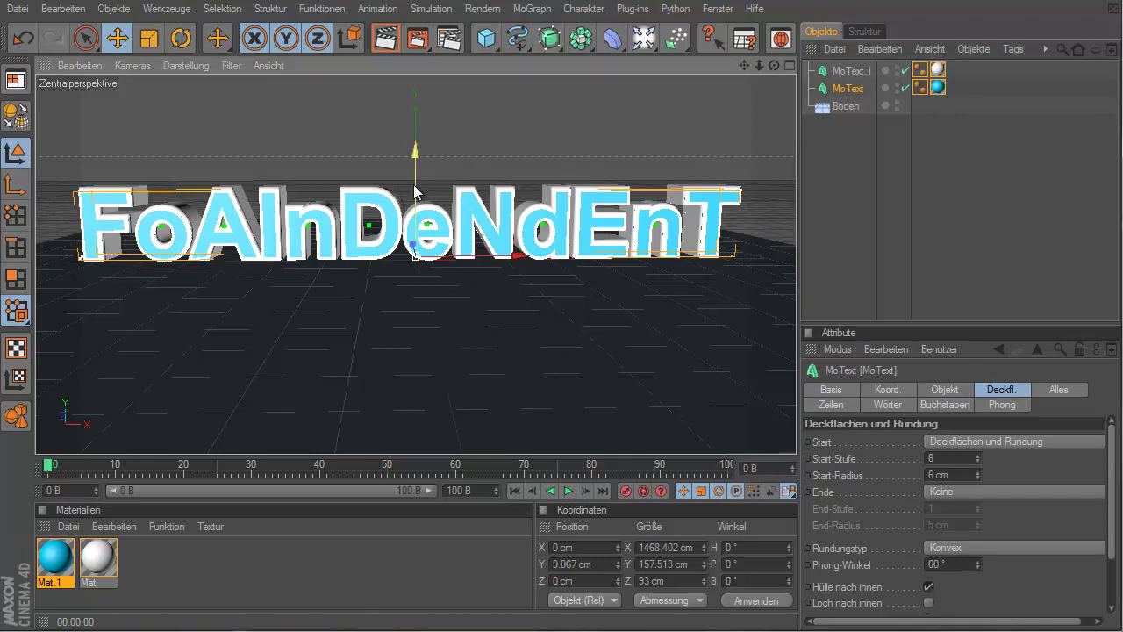
pyautogui.moveTo(413, 185); pyautogui.dragTo(415, 167)
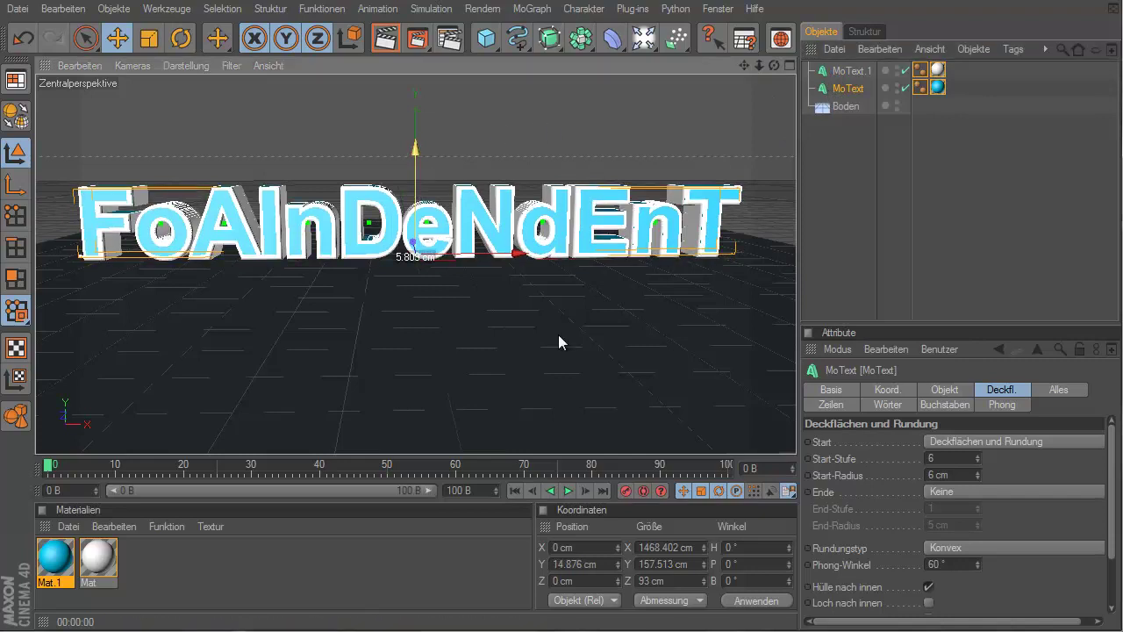
pyautogui.click(394, 39)
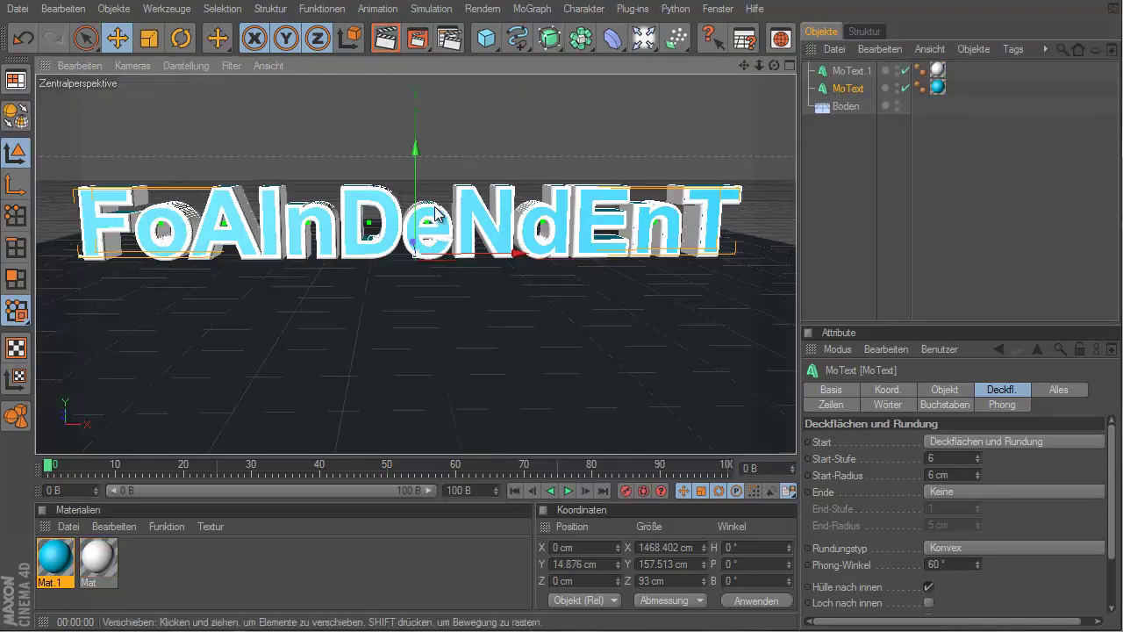
pyautogui.moveTo(450, 185); pyautogui.dragTo(451, 190)
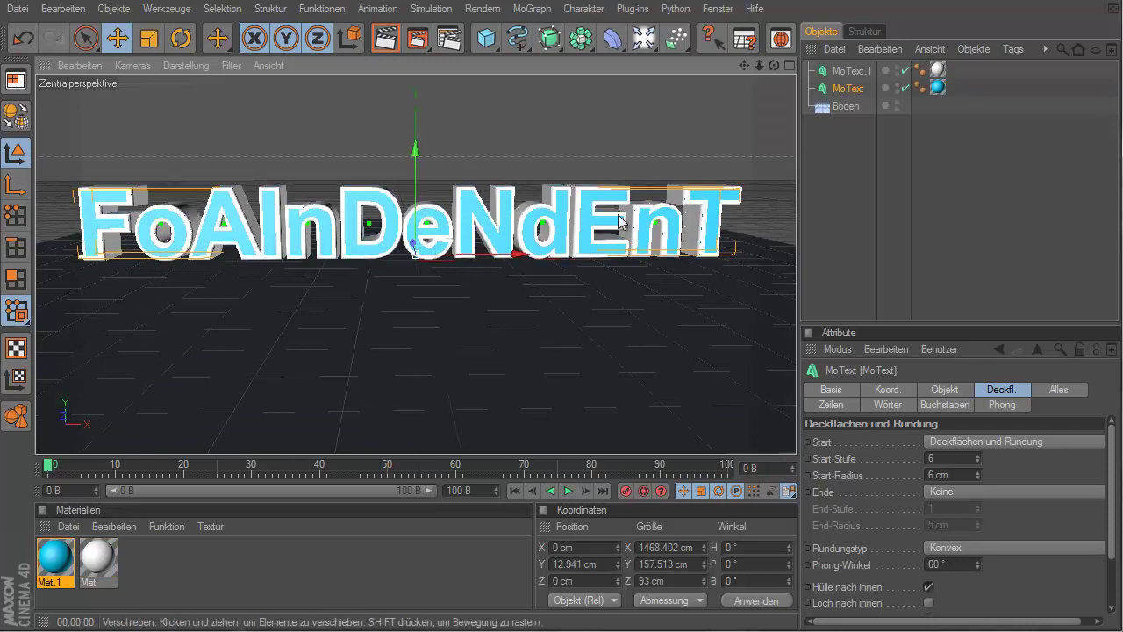
pyautogui.click(383, 40)
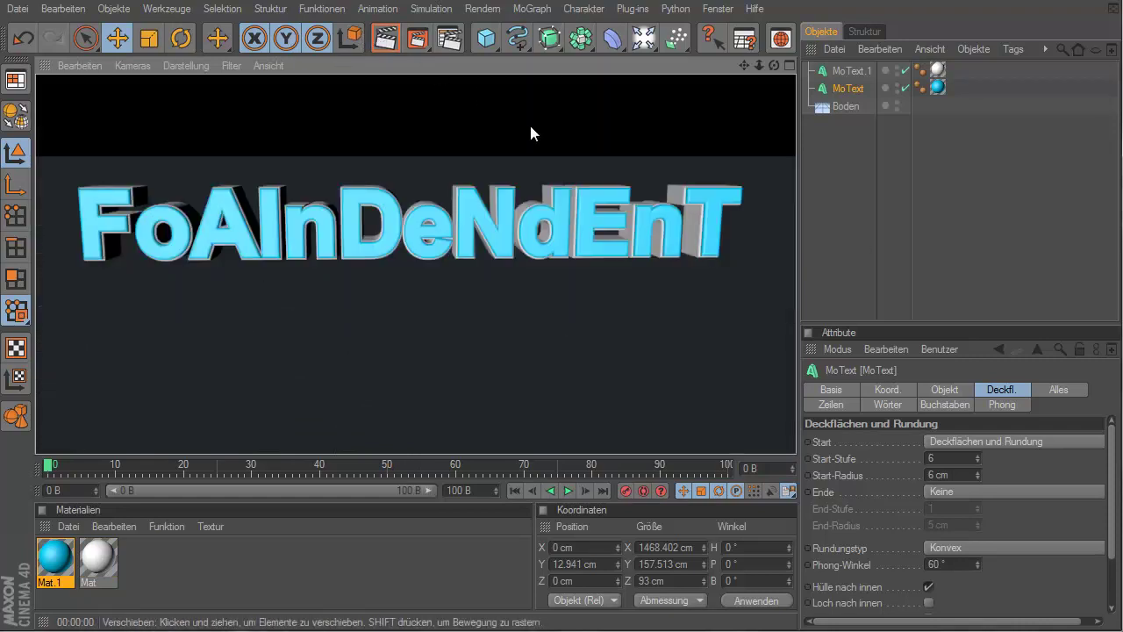
pyautogui.click(963, 237)
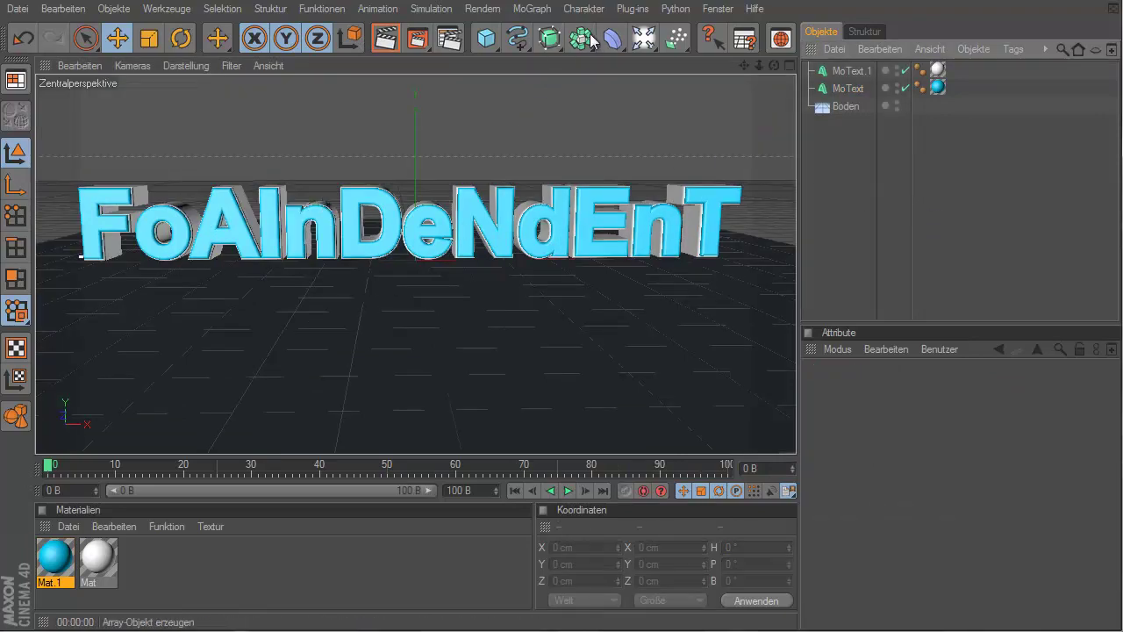
pyautogui.scroll(-3, 272, 128)
pyautogui.scroll(1, 364, 152)
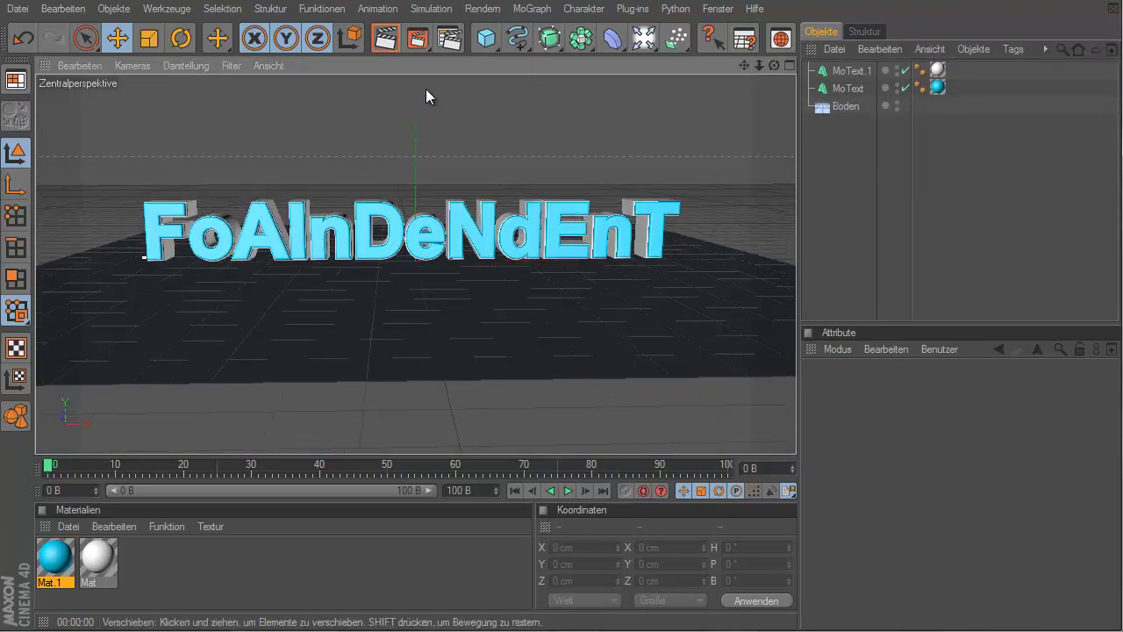
# Add a Würfel cube and raise it to Y 155 cm
pyautogui.click(488, 37)
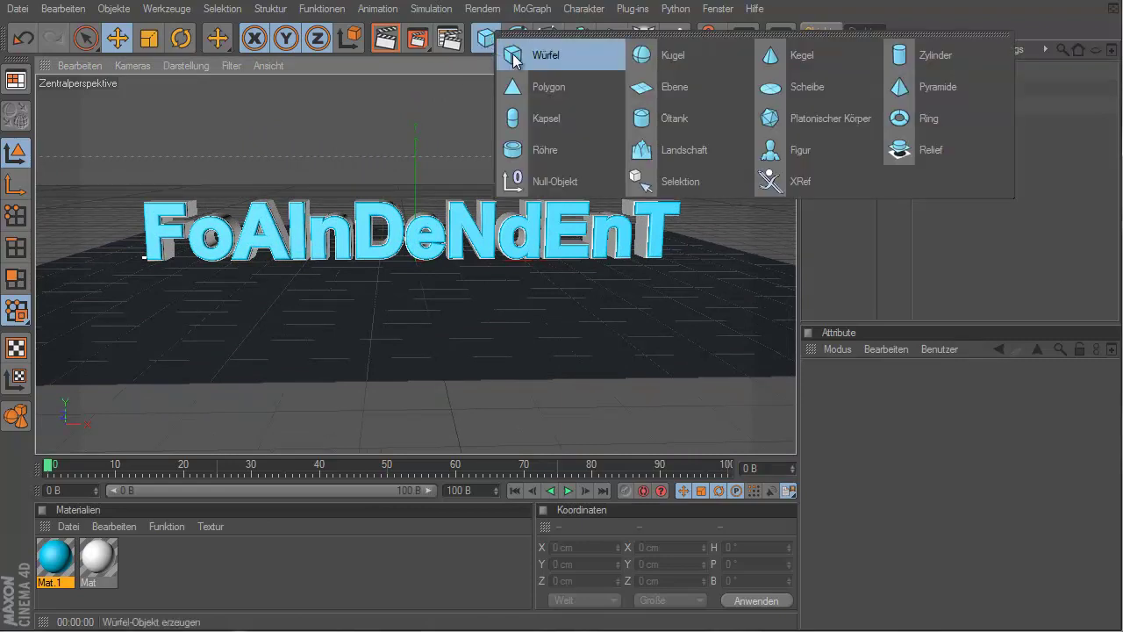
pyautogui.click(515, 56)
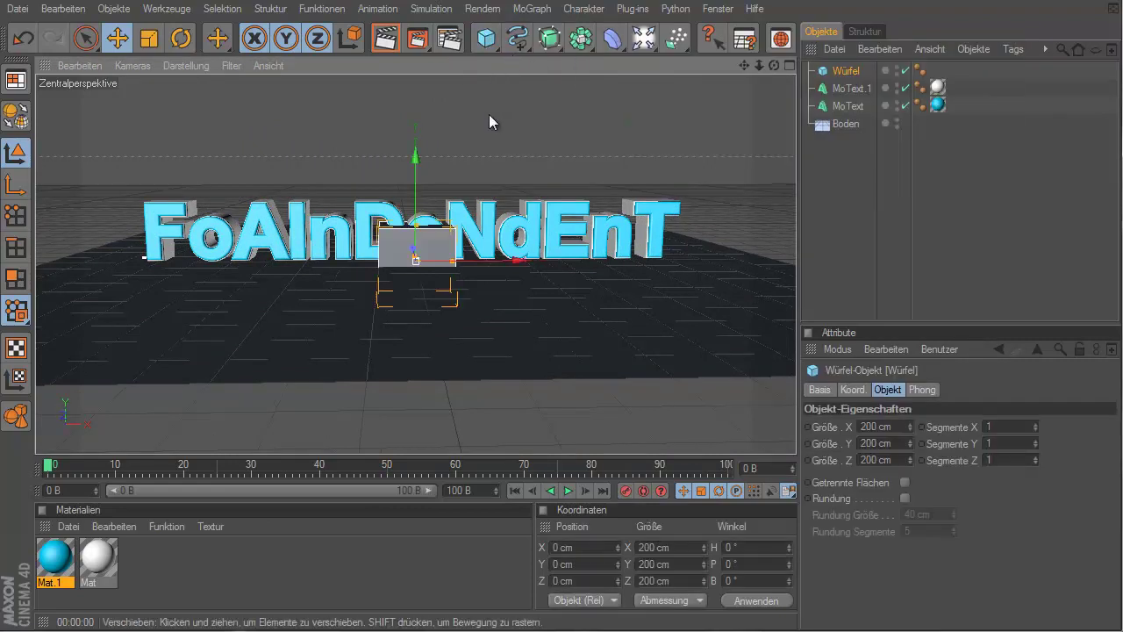
pyautogui.moveTo(415, 154); pyautogui.dragTo(558, 332)
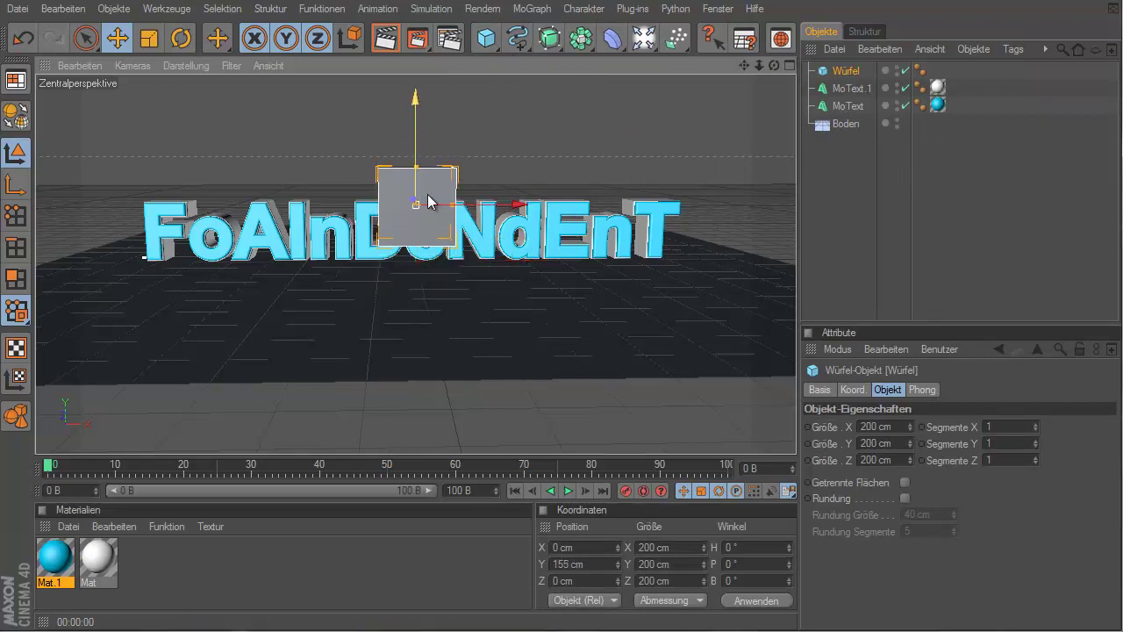
# Set the cube's Größe X, Y and Z each to 10 cm
pyautogui.click(902, 427)
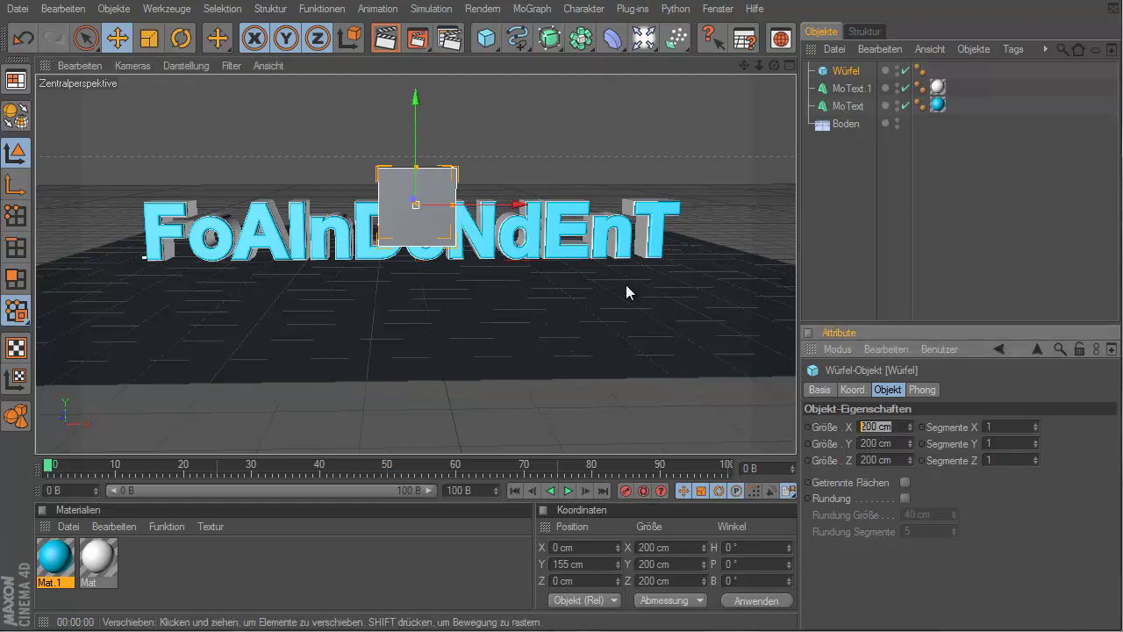
pyautogui.write('10')
pyautogui.press('Tab')
pyautogui.write('10')
pyautogui.press('Tab')
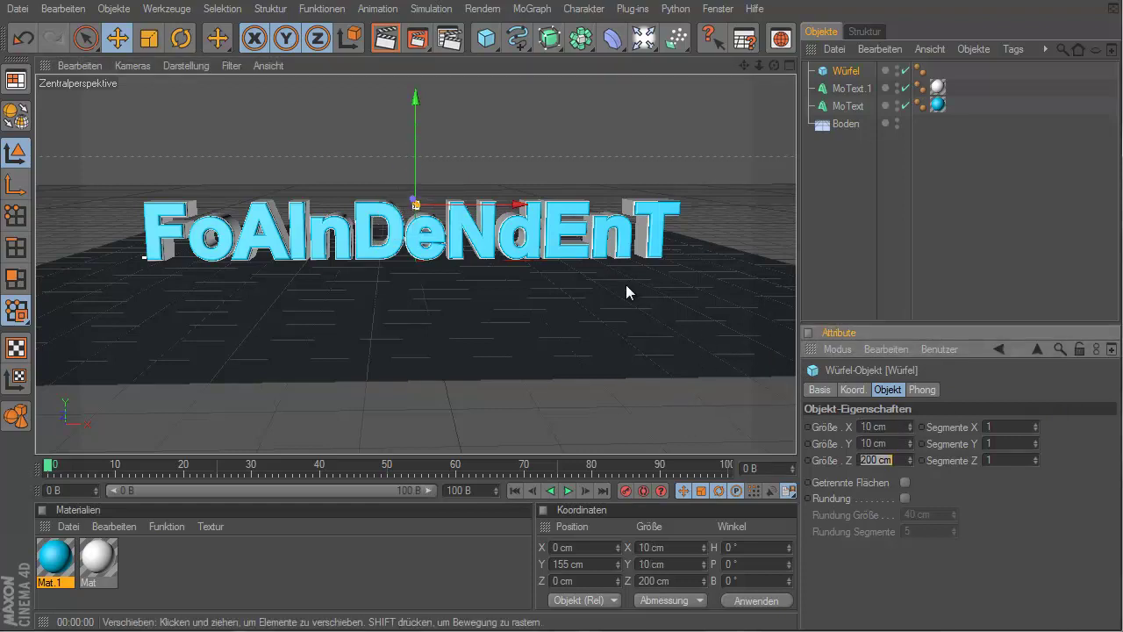
pyautogui.write('10')
pyautogui.press('Return')
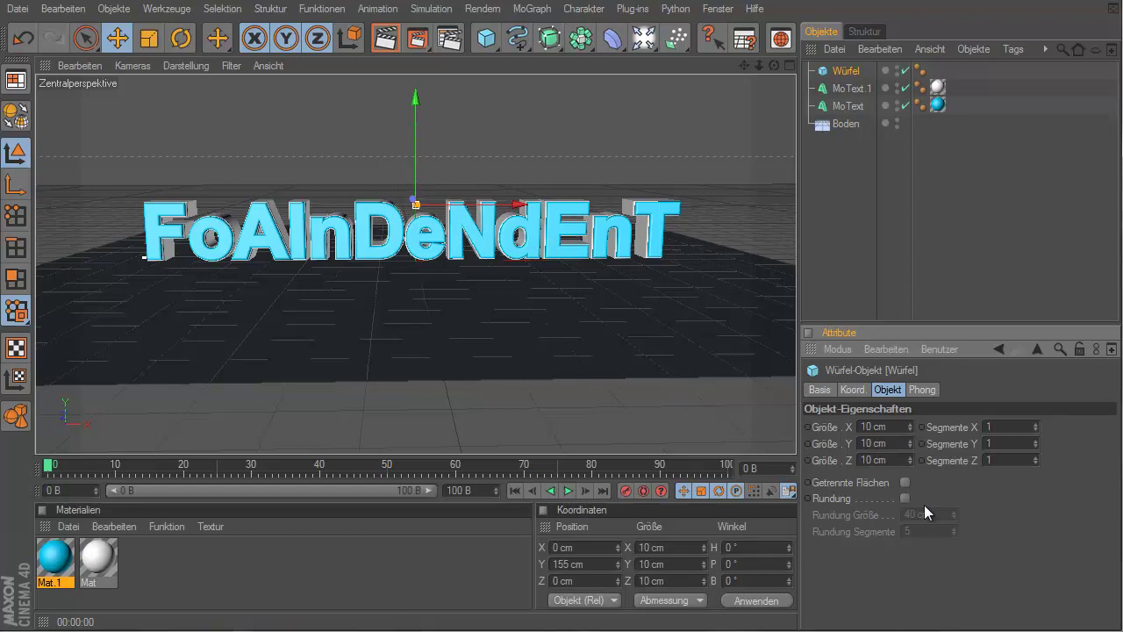
pyautogui.scroll(3, 443, 210)
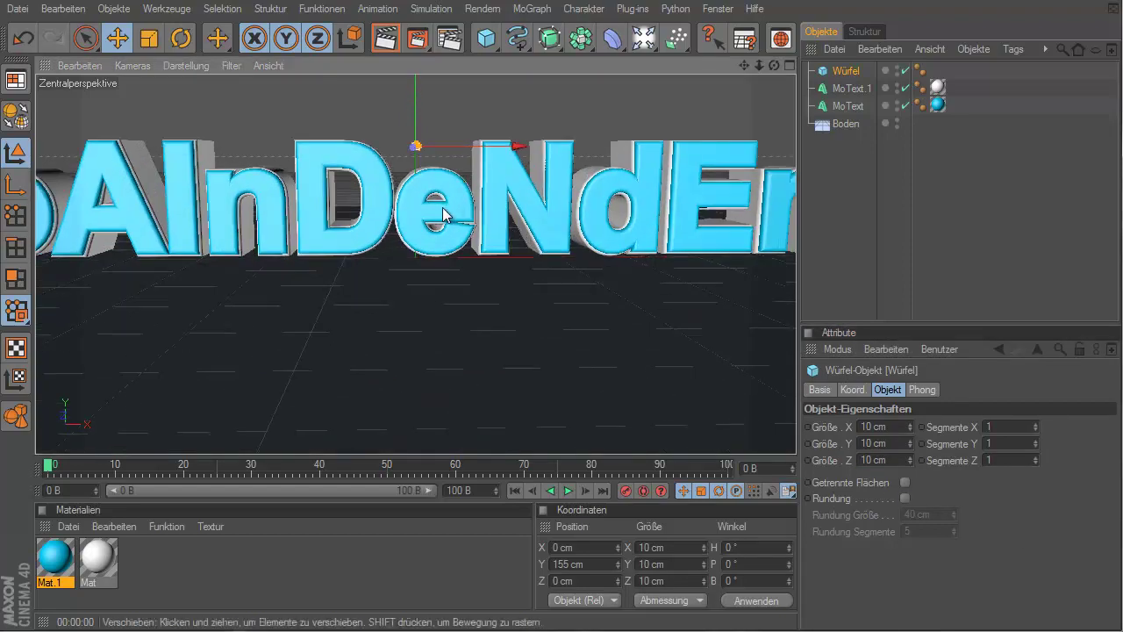
pyautogui.scroll(3, 443, 212)
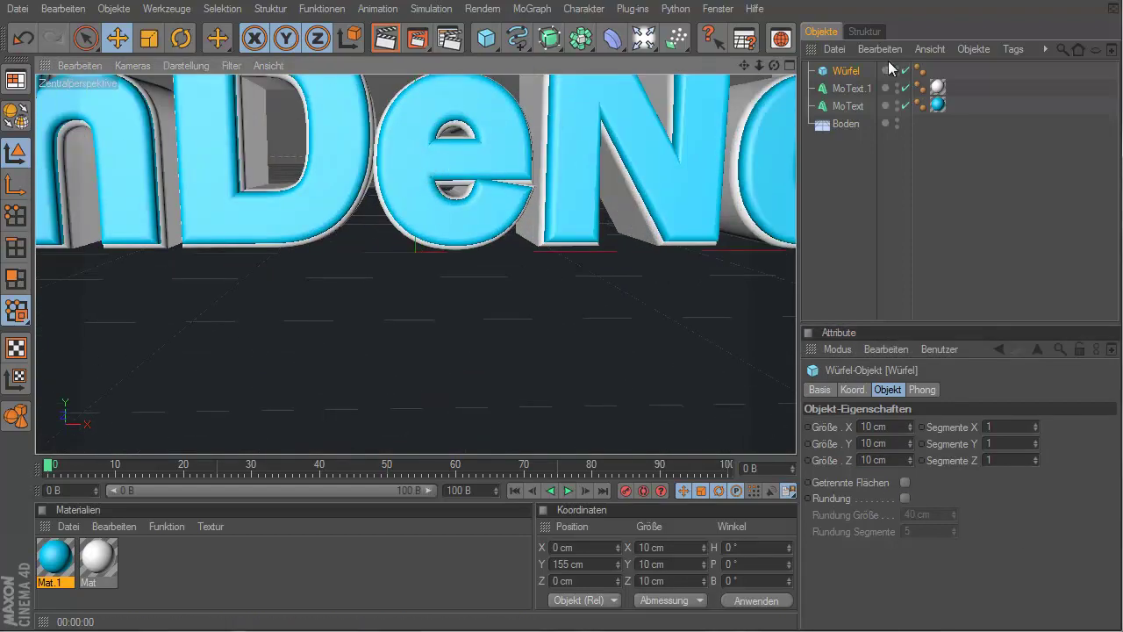
pyautogui.scroll(-2, 559, 336)
pyautogui.scroll(-3, 558, 336)
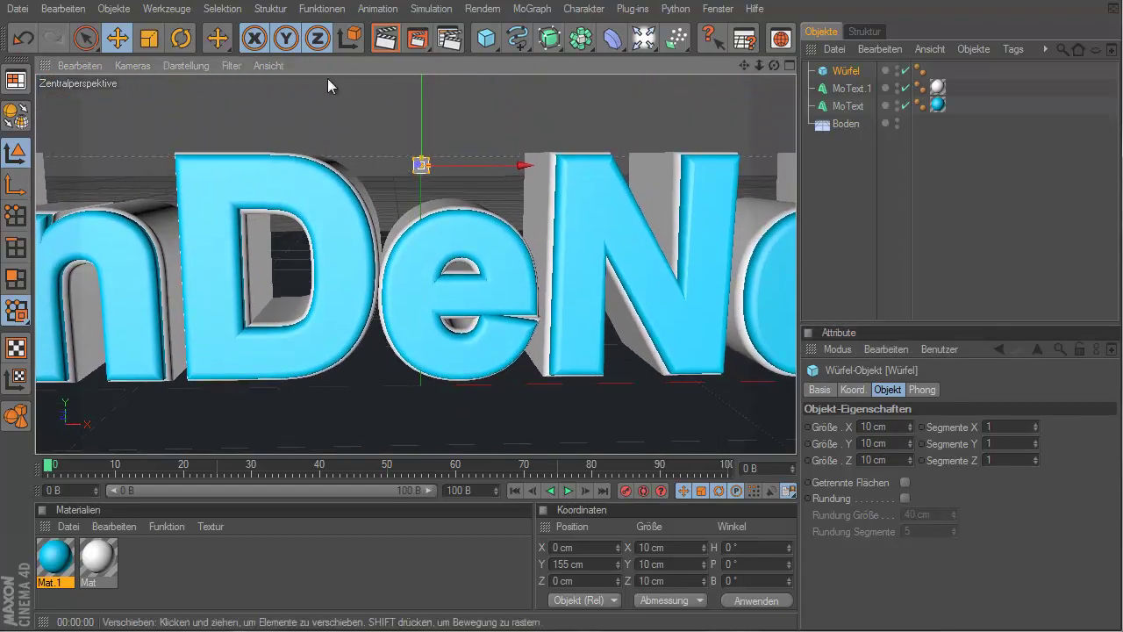
pyautogui.scroll(-2, 378, 99)
pyautogui.scroll(-2, 386, 97)
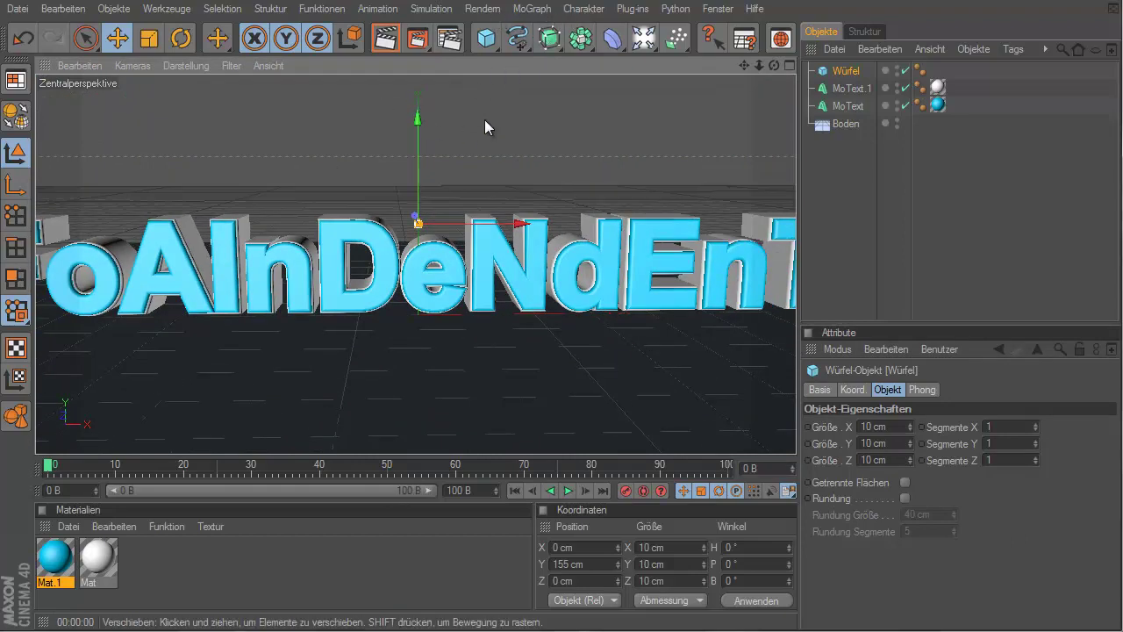
pyautogui.click(533, 9)
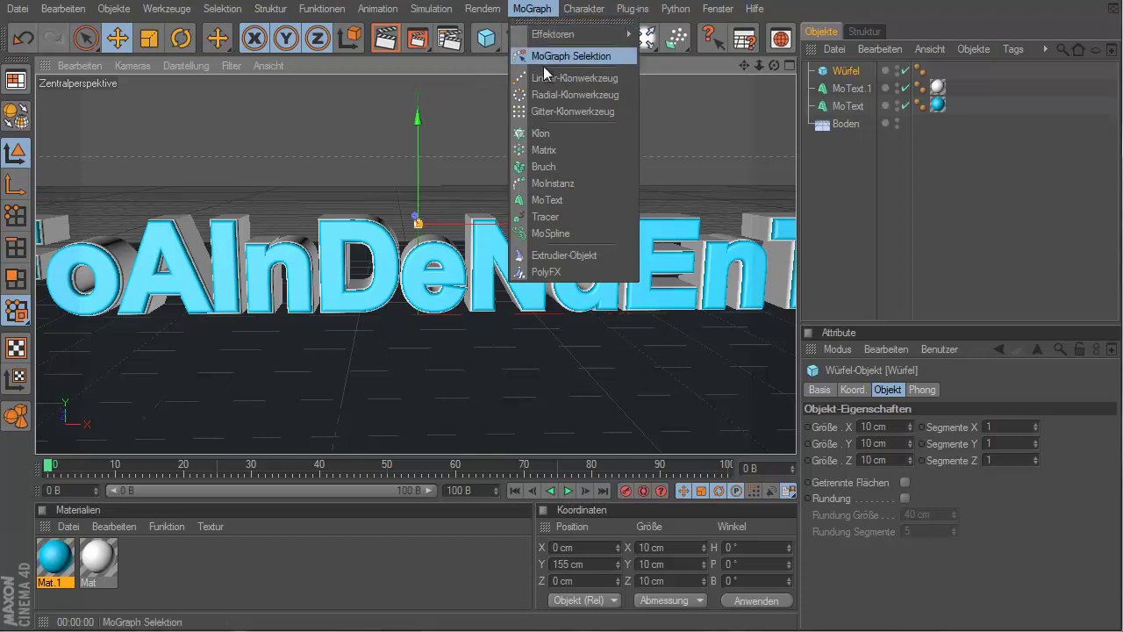
# Create a Klon cloner holding the Würfel cube and raise it to Y 212.1 cm
pyautogui.click(551, 132)
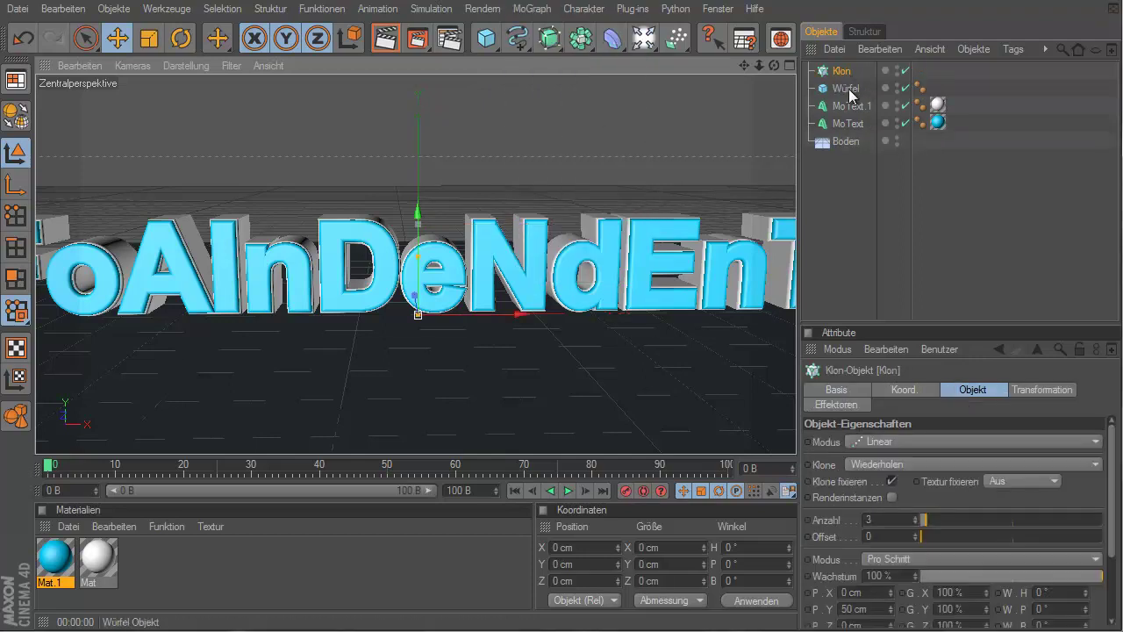
pyautogui.moveTo(849, 89); pyautogui.dragTo(843, 72)
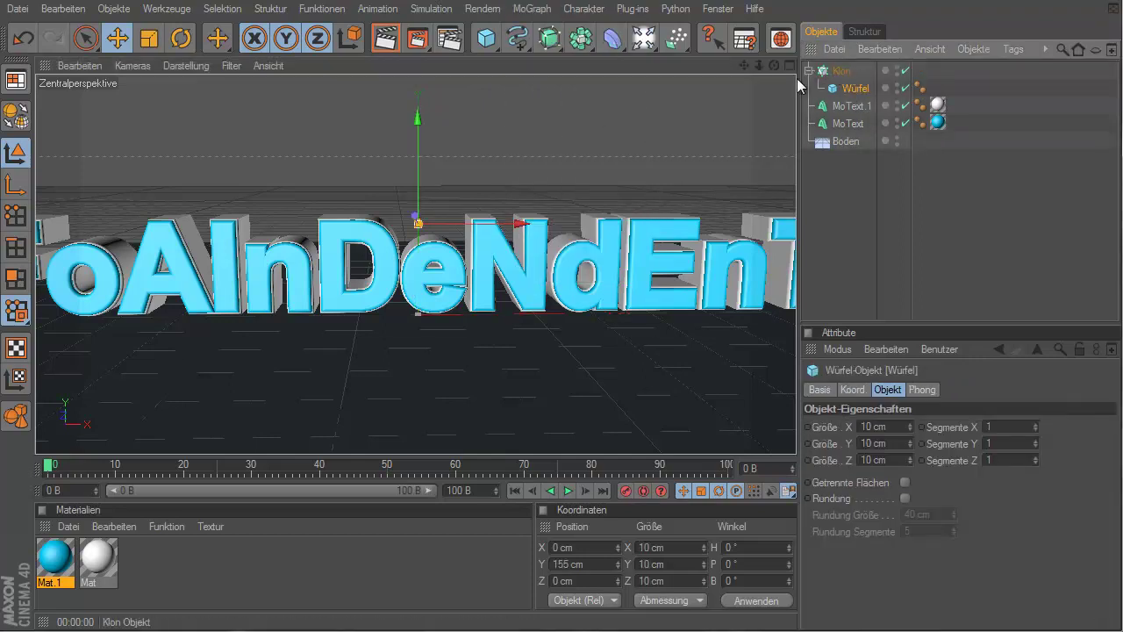
pyautogui.click(841, 70)
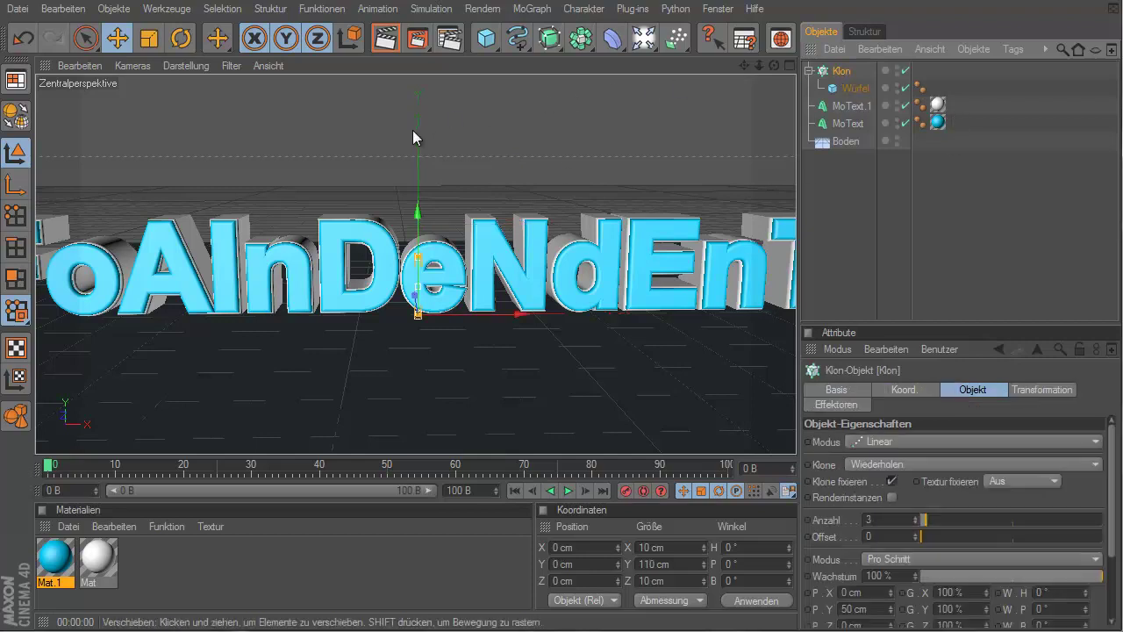
pyautogui.moveTo(415, 204); pyautogui.dragTo(570, 220)
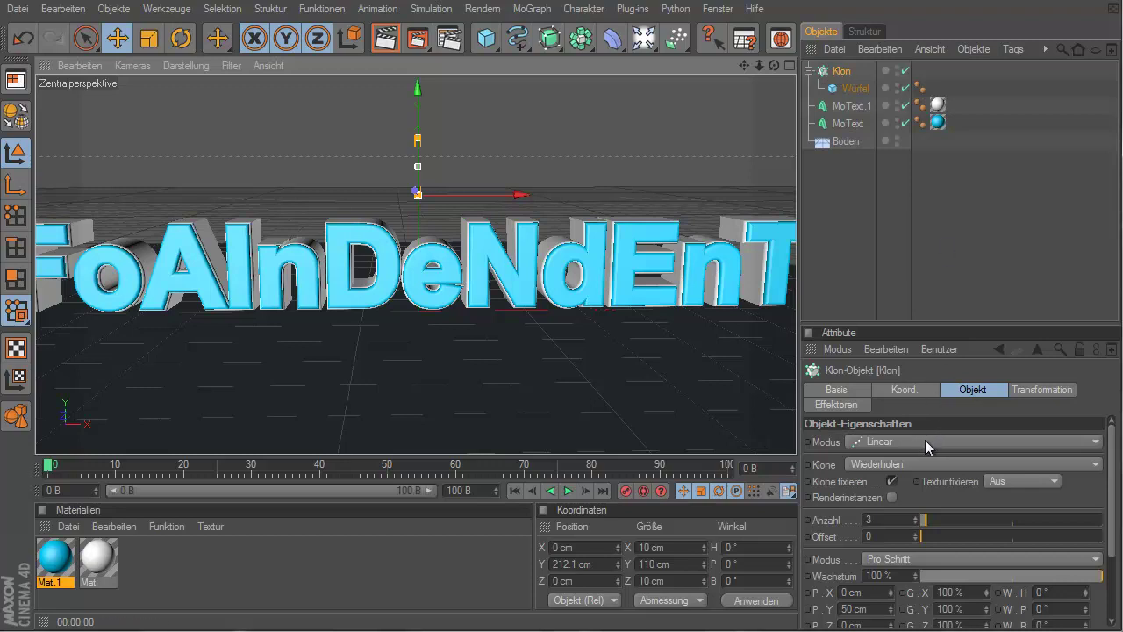
# Switch the cloner's Modus to Gitter with 14 clones along X
pyautogui.click(892, 441)
pyautogui.click(883, 504)
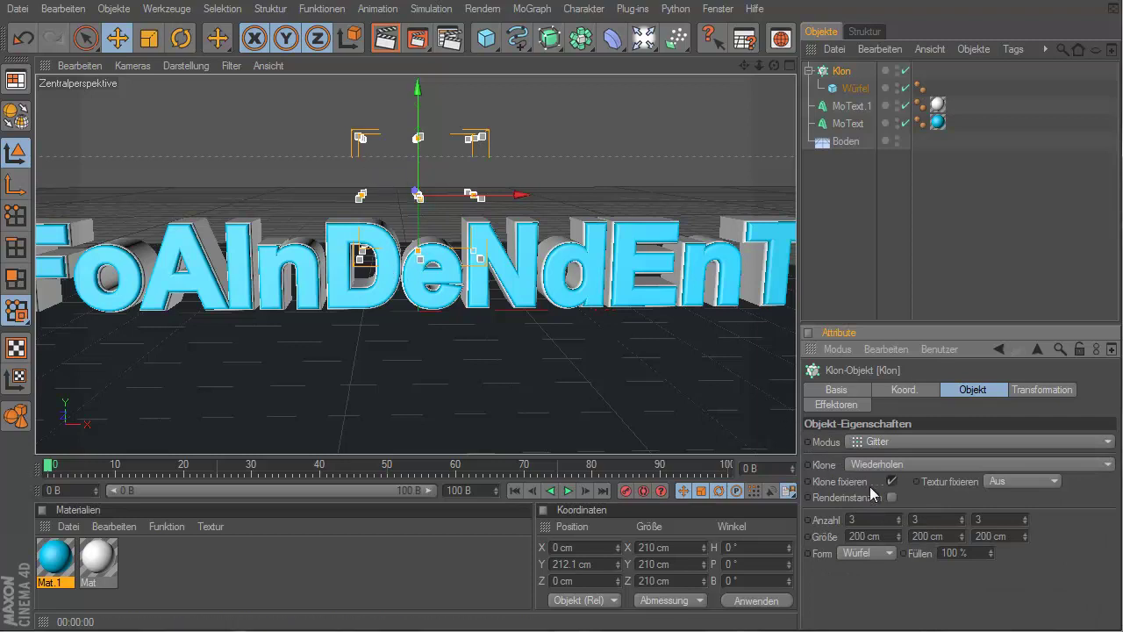
pyautogui.moveTo(897, 519); pyautogui.dragTo(899, 517)
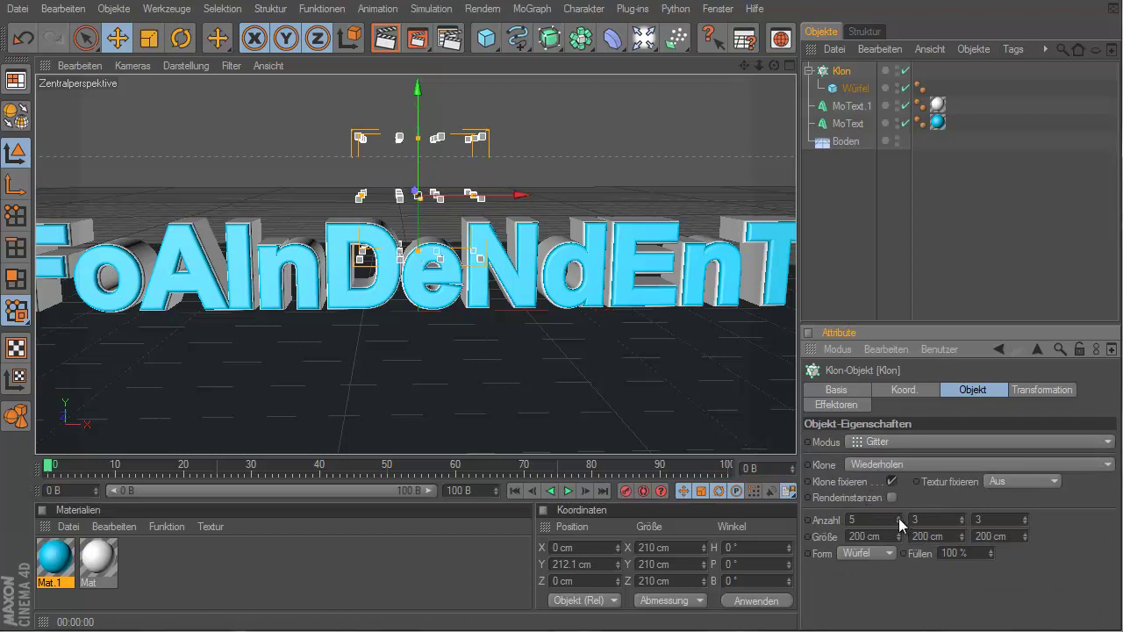
pyautogui.click(899, 521)
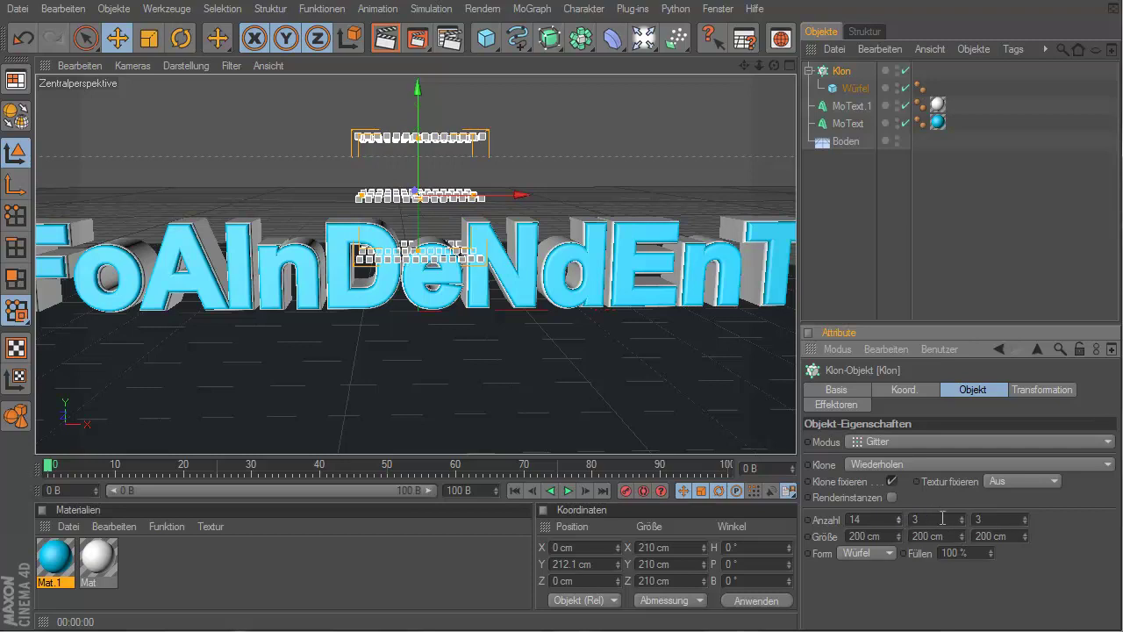
# Set the cloner's Y count to 1 and Z count to 14
pyautogui.click(939, 518)
pyautogui.write('14')
pyautogui.press('Return')
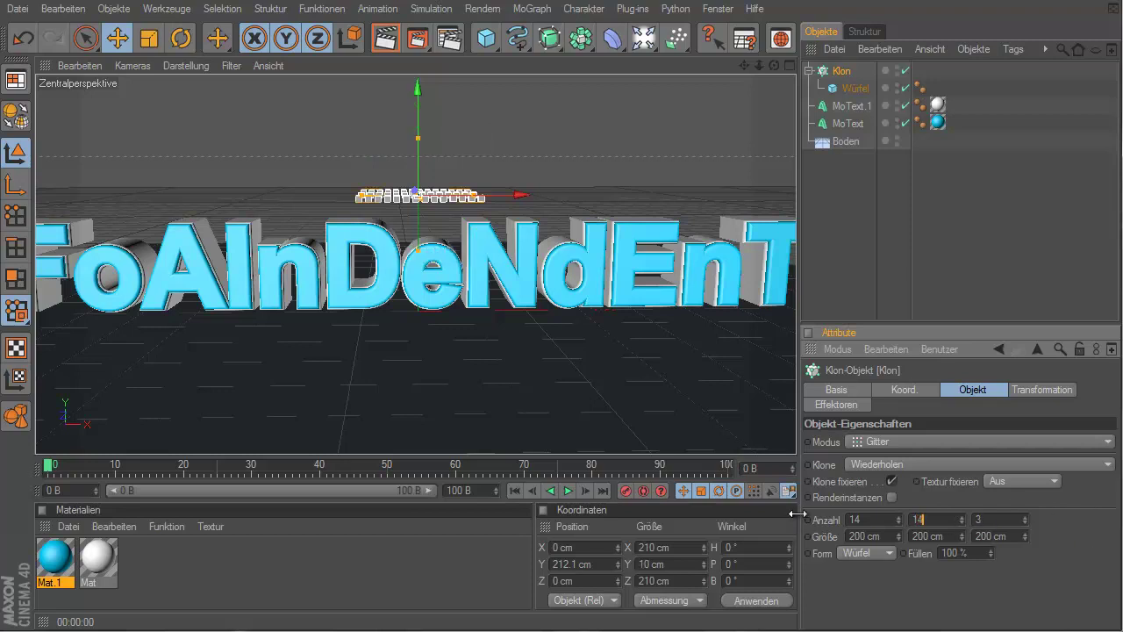
pyautogui.press('Return')
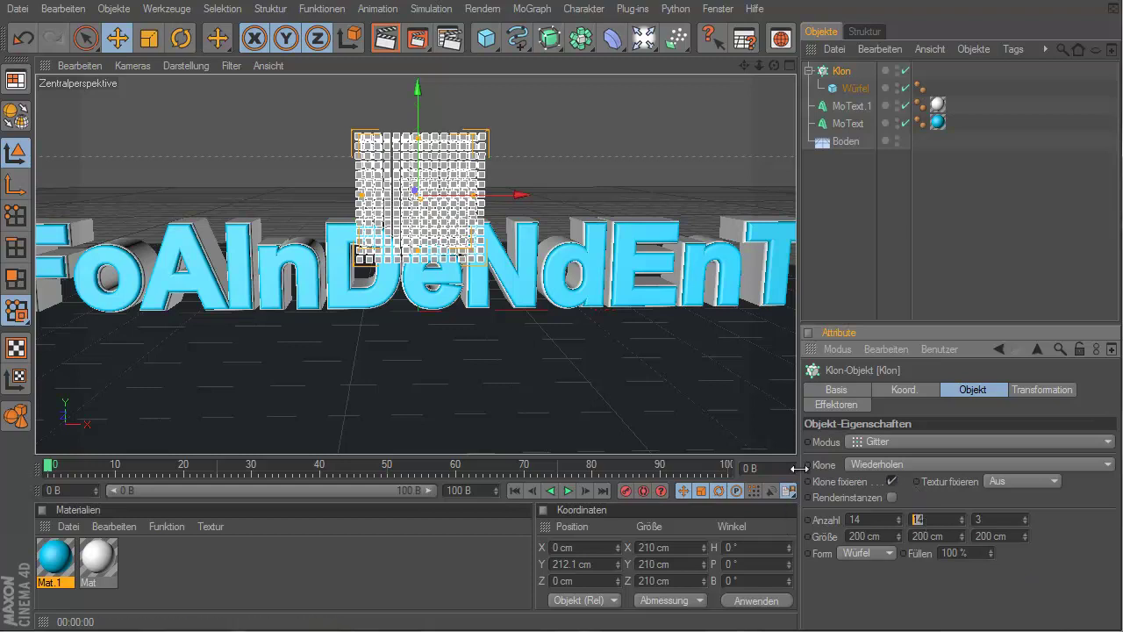
pyautogui.write('1')
pyautogui.press('Return')
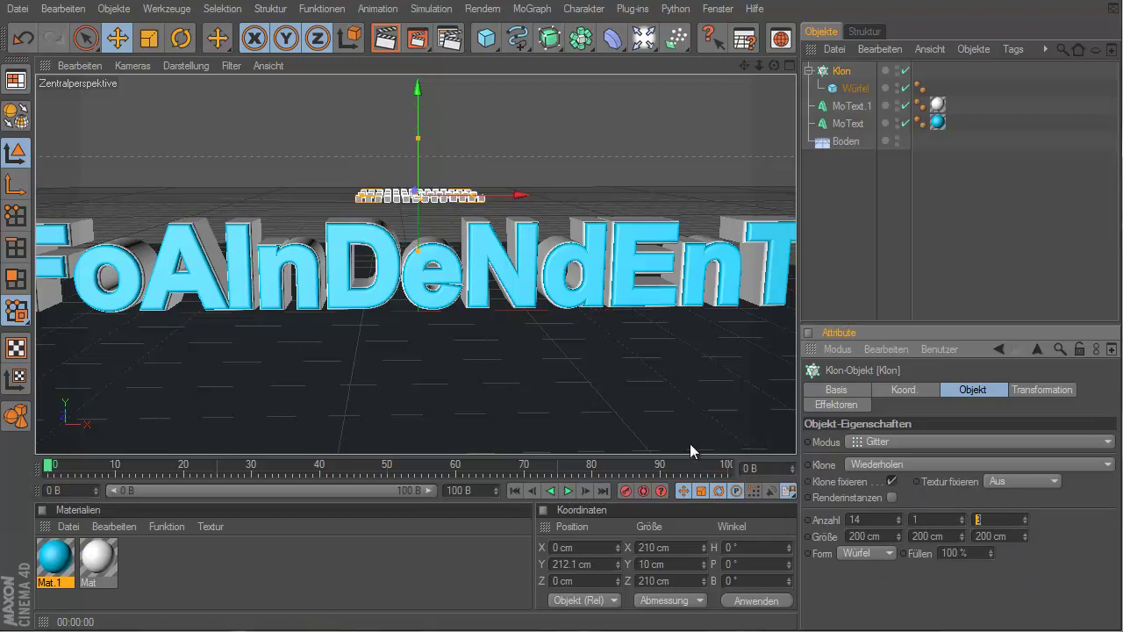
pyautogui.write('14')
pyautogui.press('Return')
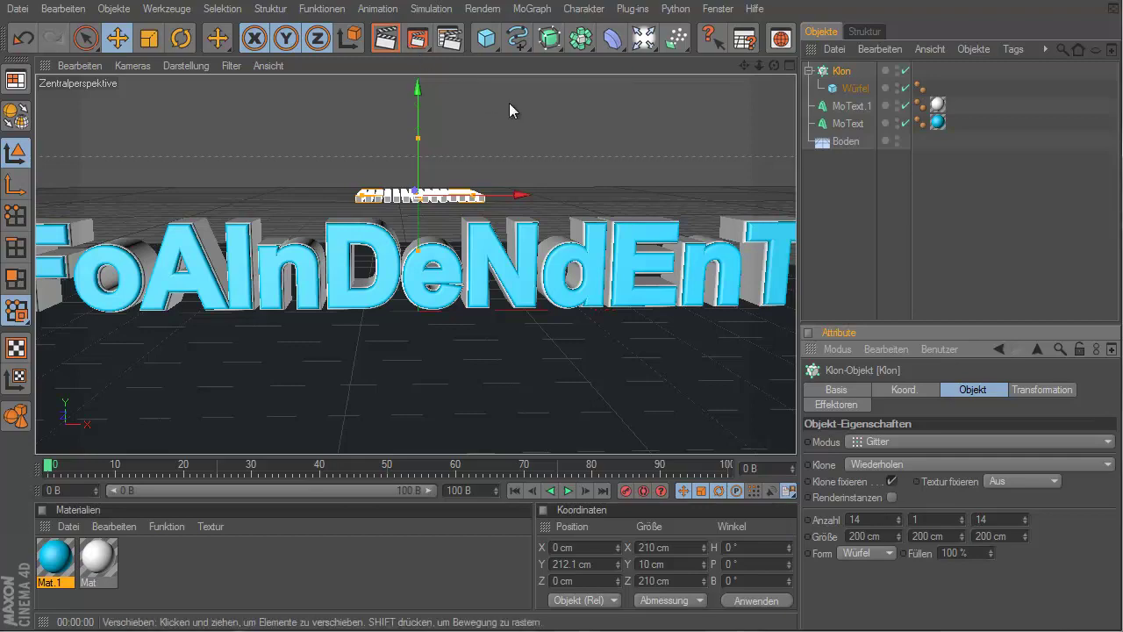
pyautogui.scroll(-1, 596, 87)
pyautogui.scroll(1, 557, 340)
pyautogui.scroll(1, 559, 335)
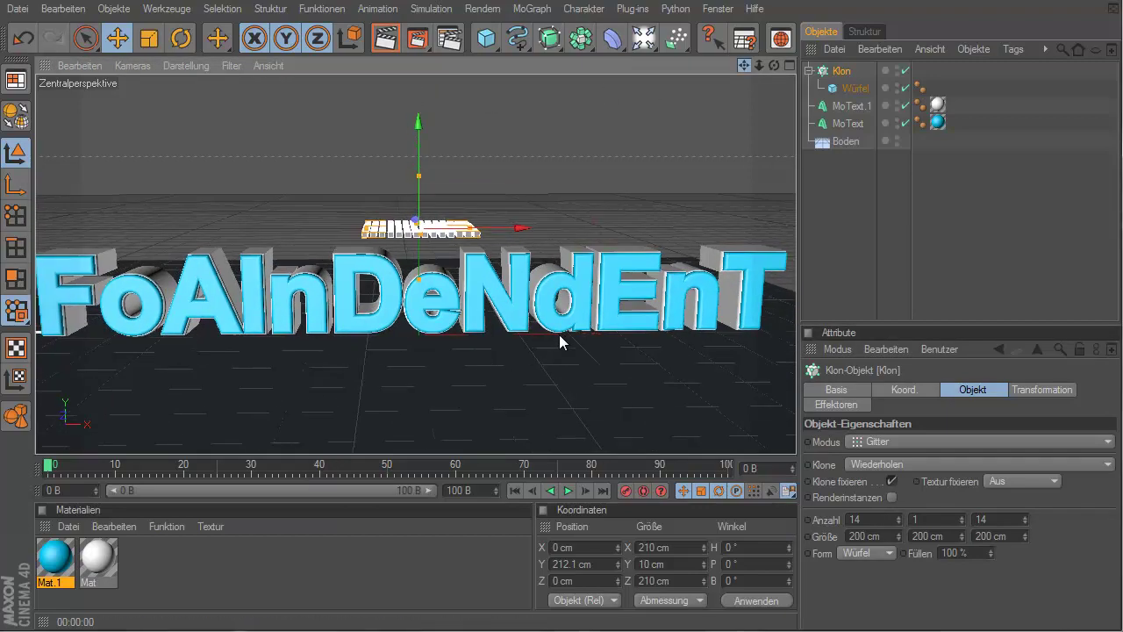
pyautogui.scroll(1, 559, 334)
pyautogui.scroll(-1, 559, 334)
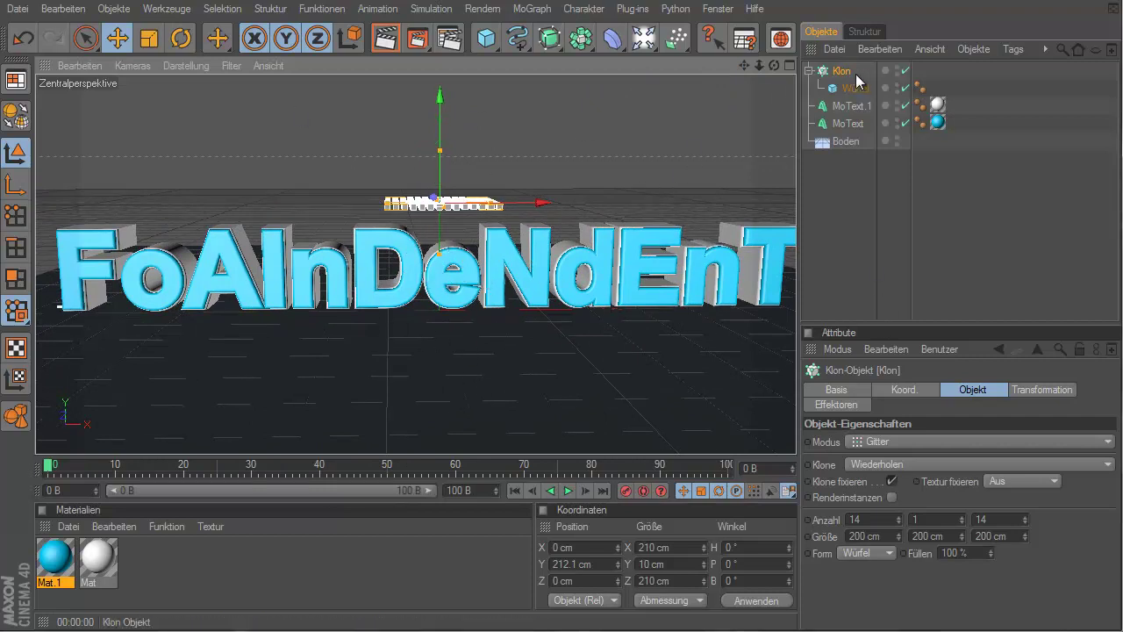
# Give the Klon cloner a Dynamics Body tag and check its Kollision settings
pyautogui.click(808, 70)
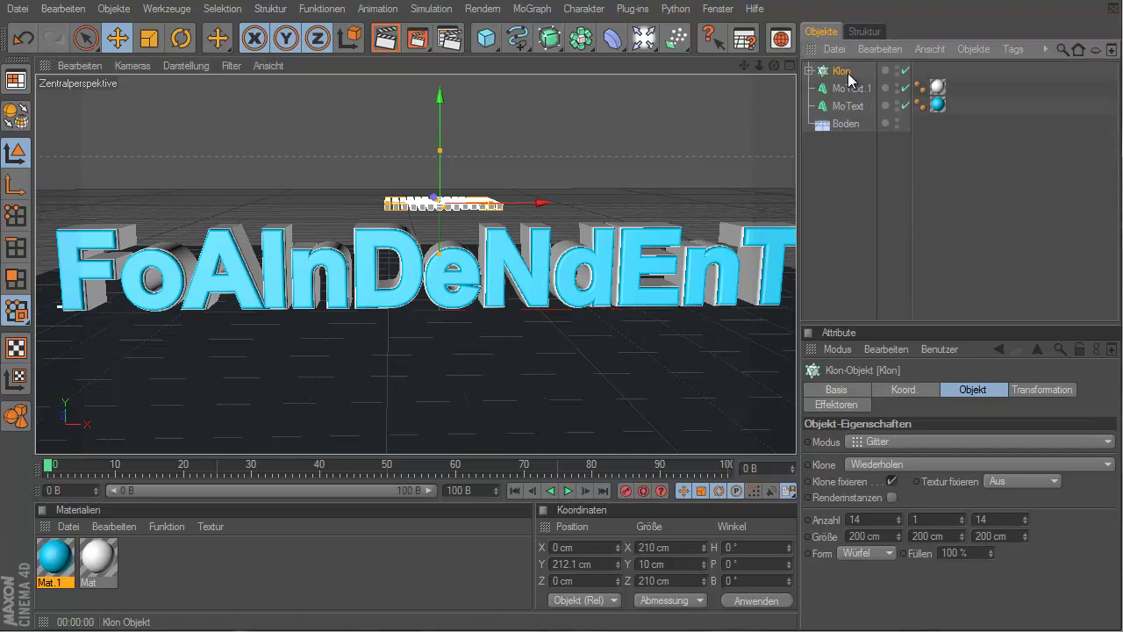
pyautogui.rightClick(839, 78)
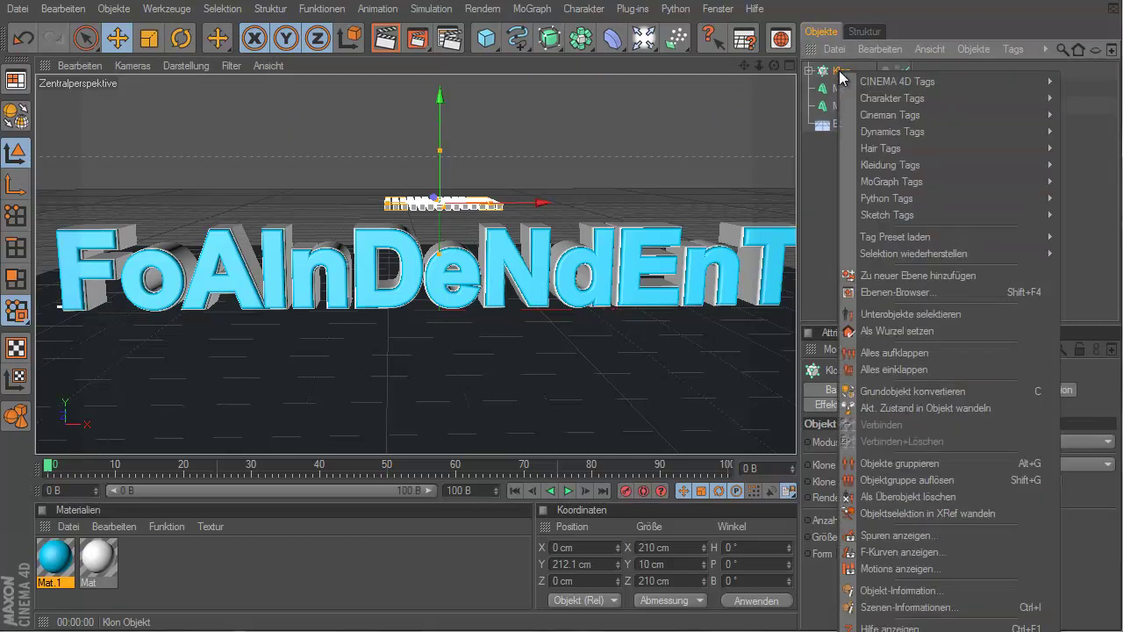
pyautogui.moveTo(893, 132)
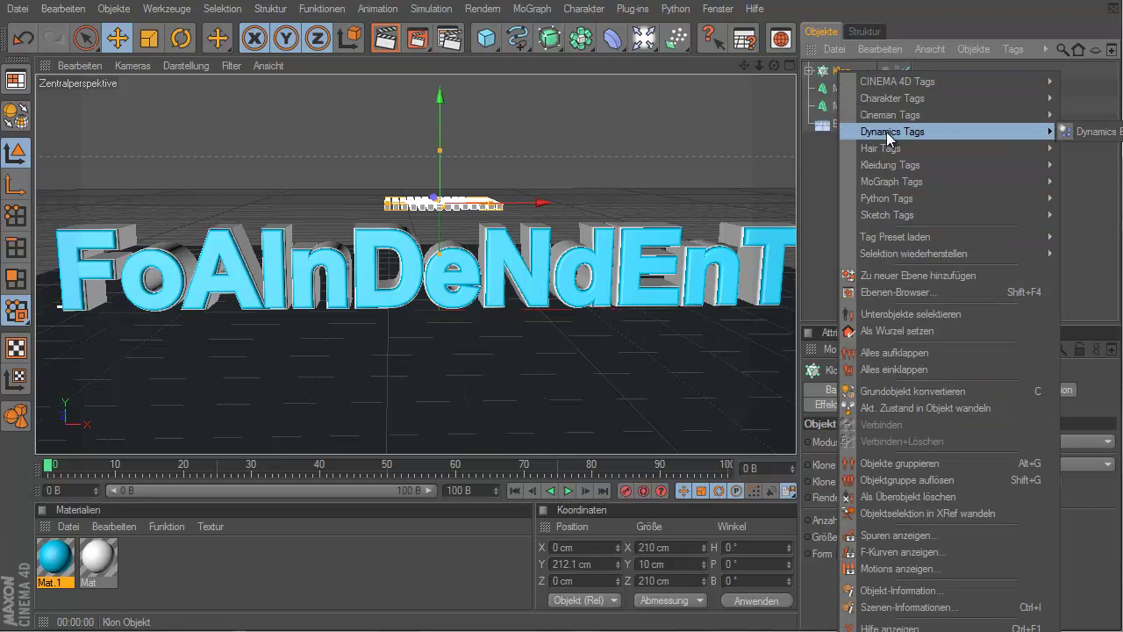
pyautogui.click(1097, 133)
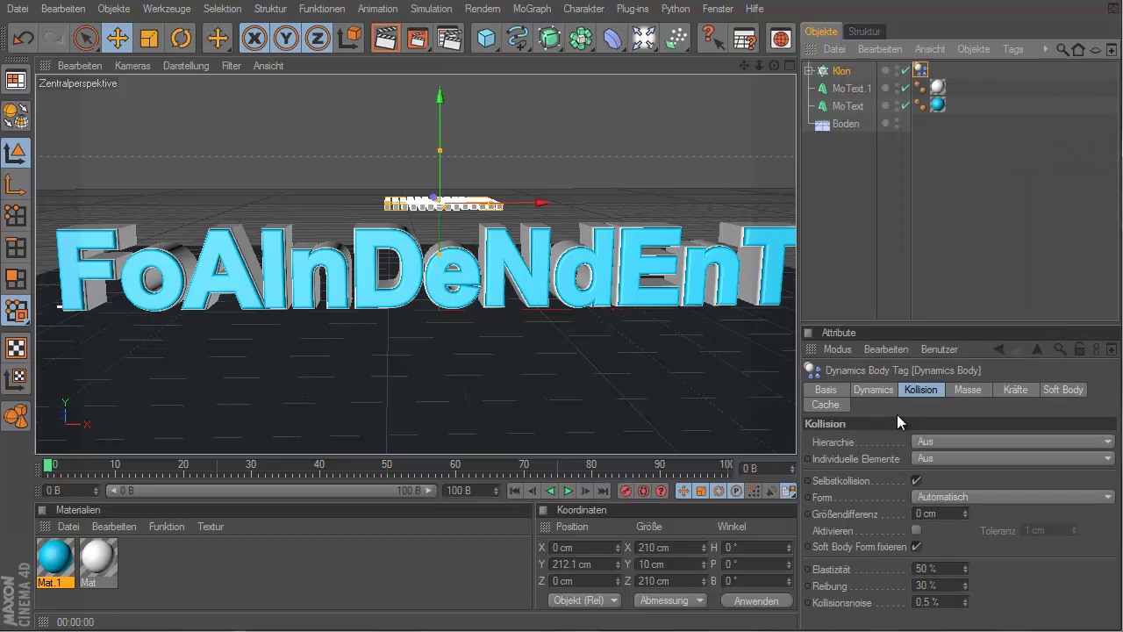
pyautogui.click(876, 390)
pyautogui.click(920, 392)
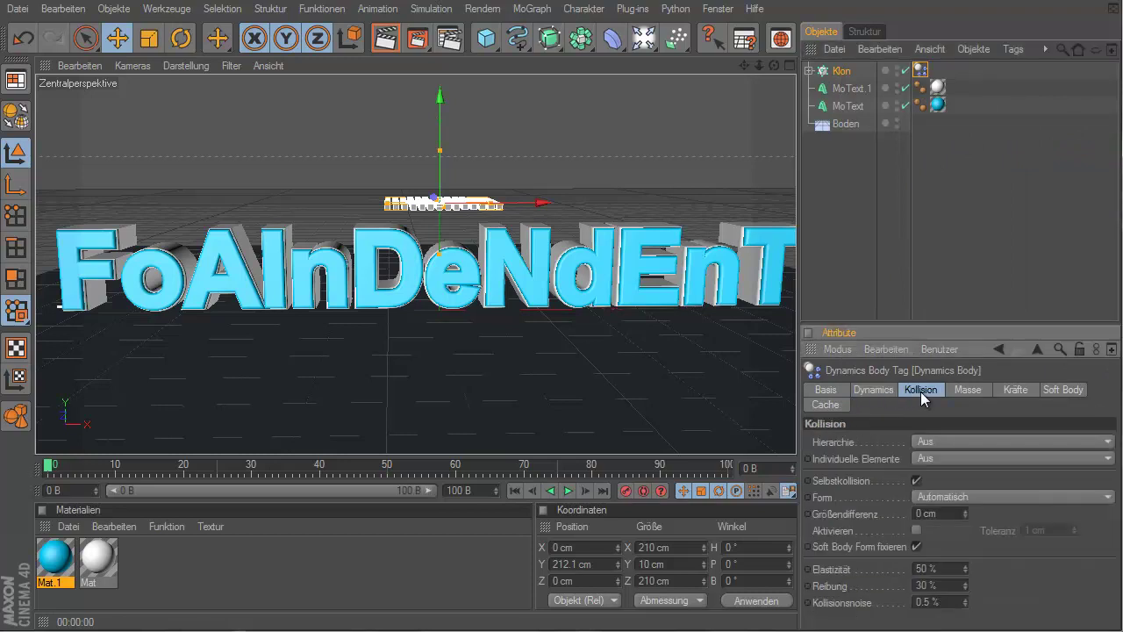
# Play the animation to watch the cubes fall, then stop and rewind to frame 0
pyautogui.click(570, 493)
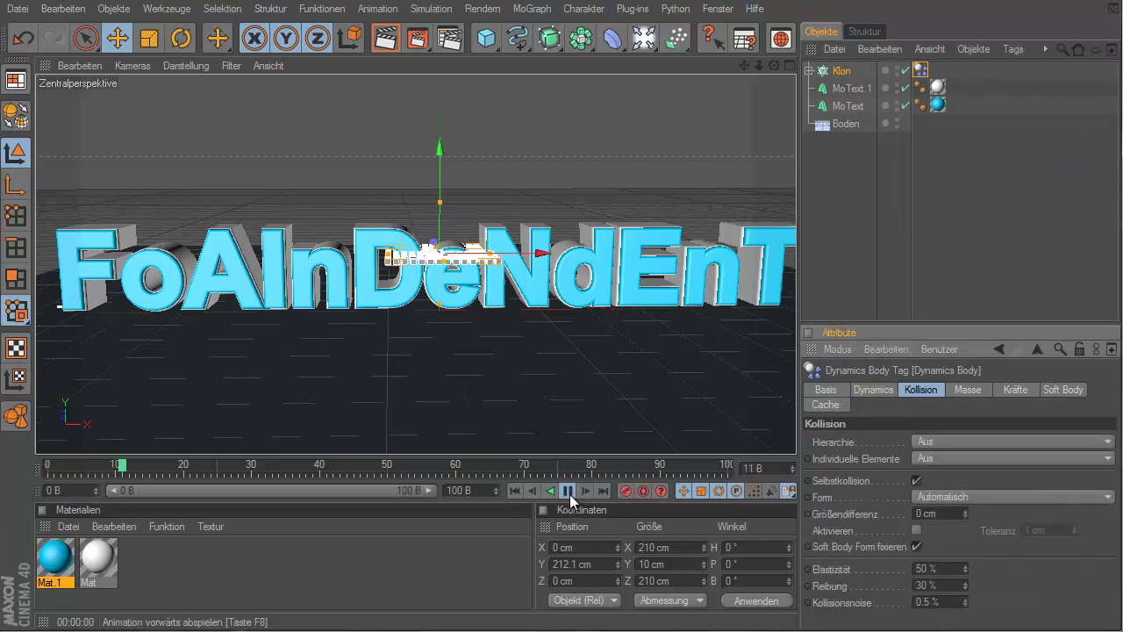
pyautogui.click(570, 493)
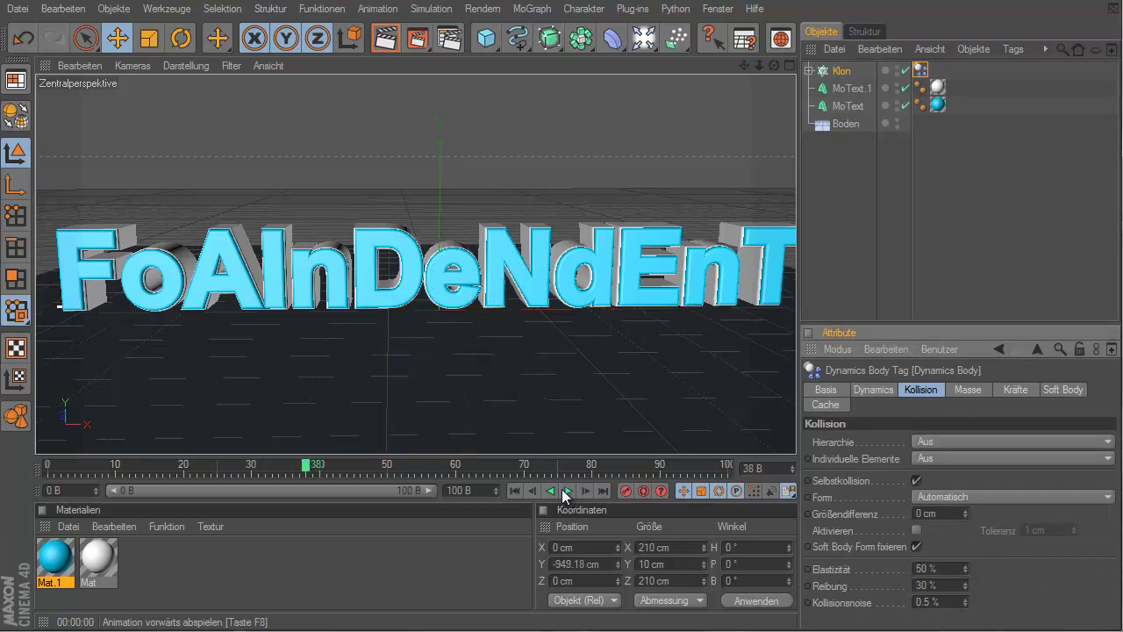
pyautogui.click(517, 490)
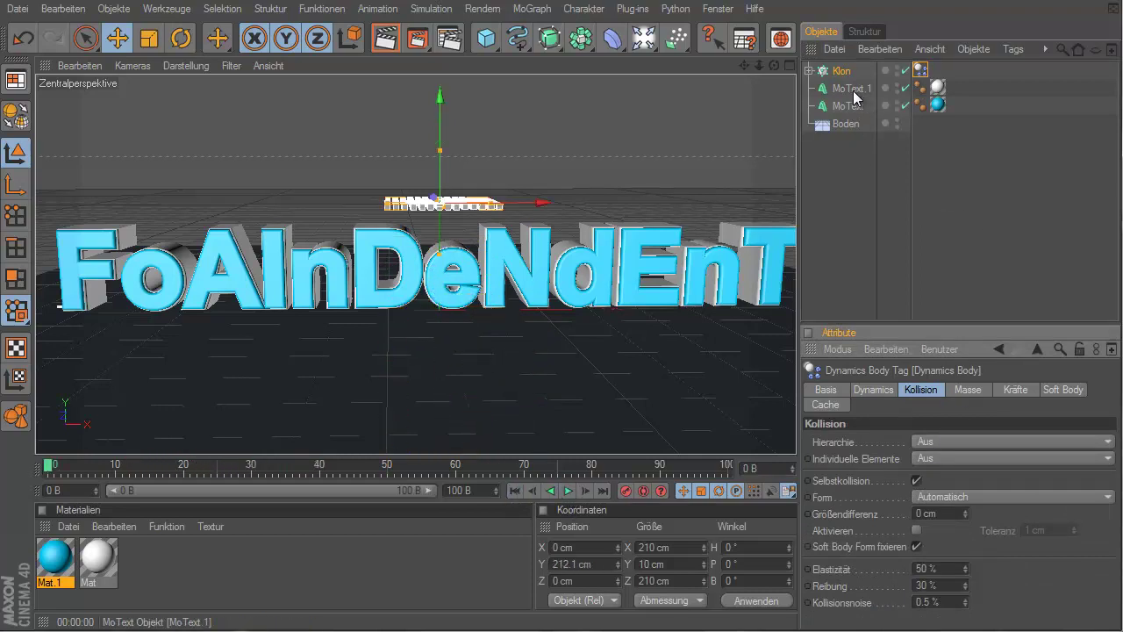
# Add a Bruch fracture object and place MoText and MoText.1 inside it
pyautogui.moveTo(839, 100)
pyautogui.mouseDown()
pyautogui.moveTo(813, 97)
pyautogui.moveTo(822, 96)
pyautogui.mouseUp()
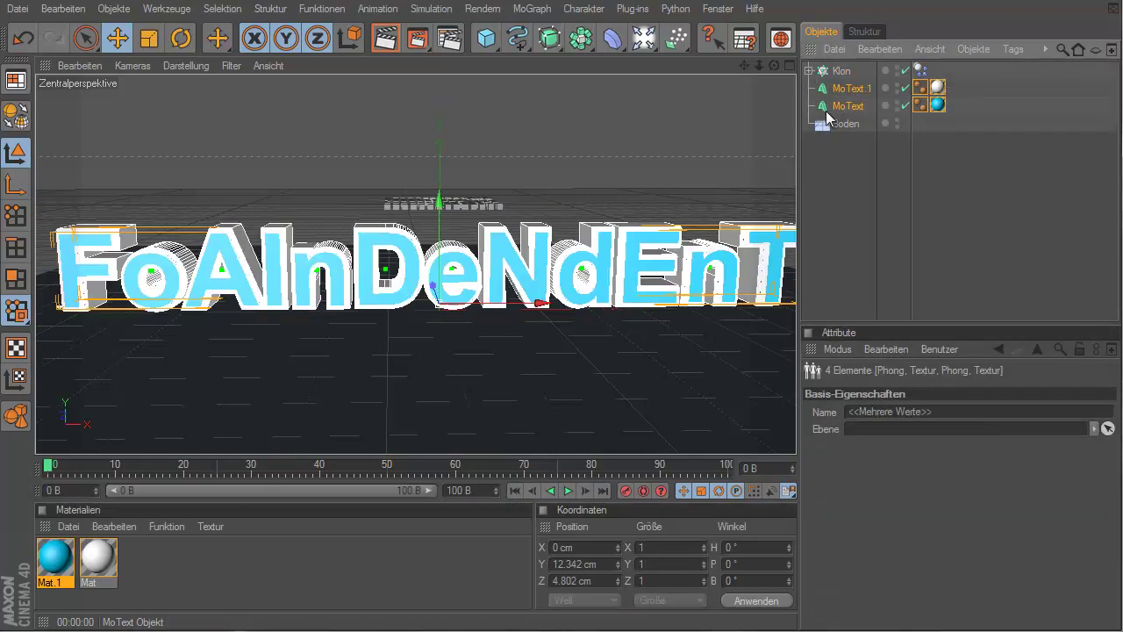
pyautogui.click(544, 10)
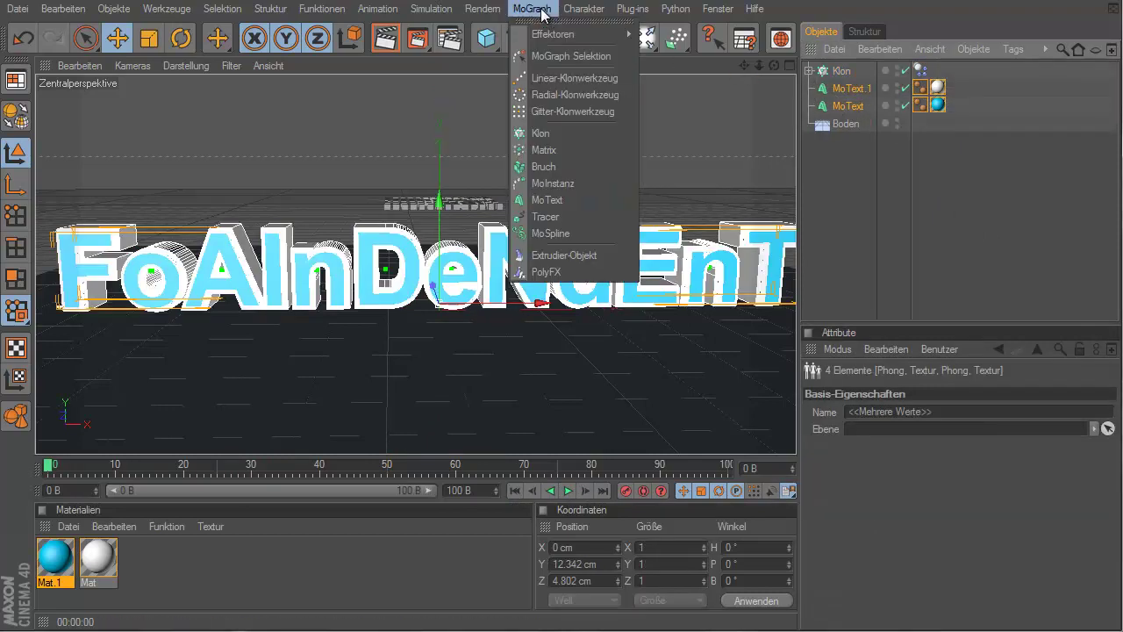
pyautogui.click(556, 166)
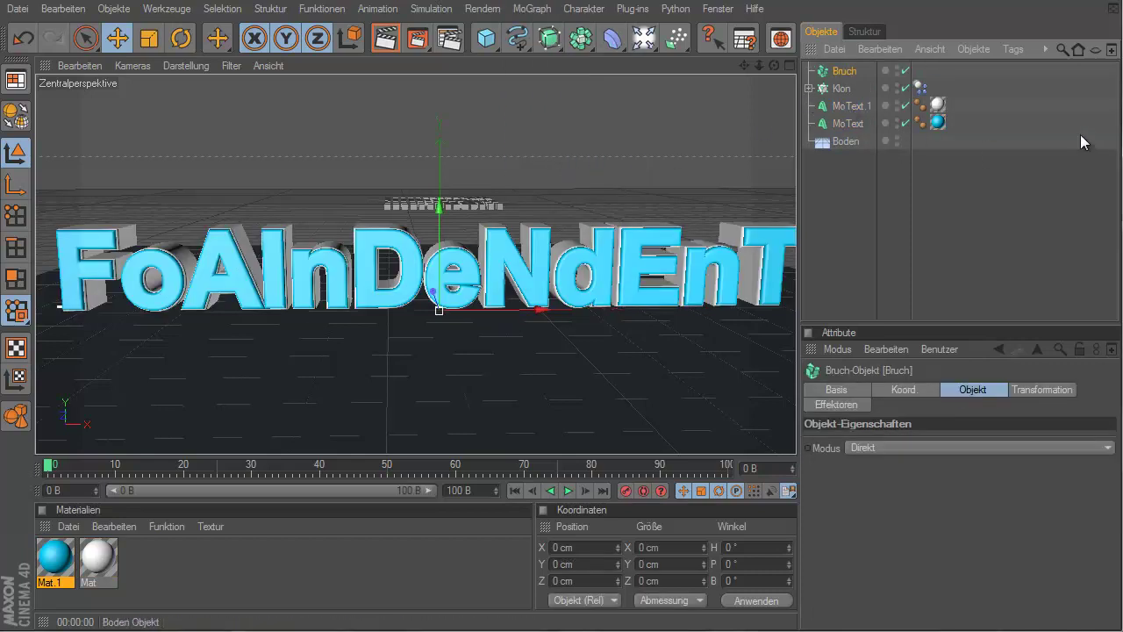
pyautogui.moveTo(1006, 106)
pyautogui.mouseDown()
pyautogui.moveTo(821, 123)
pyautogui.moveTo(835, 72)
pyautogui.mouseUp()
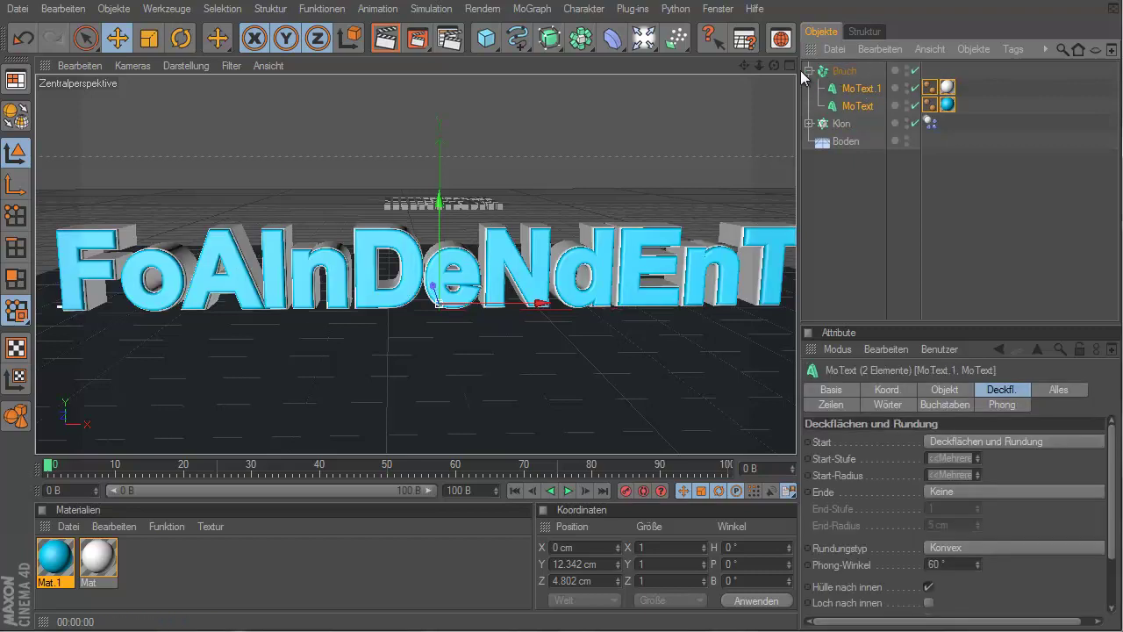
pyautogui.click(809, 71)
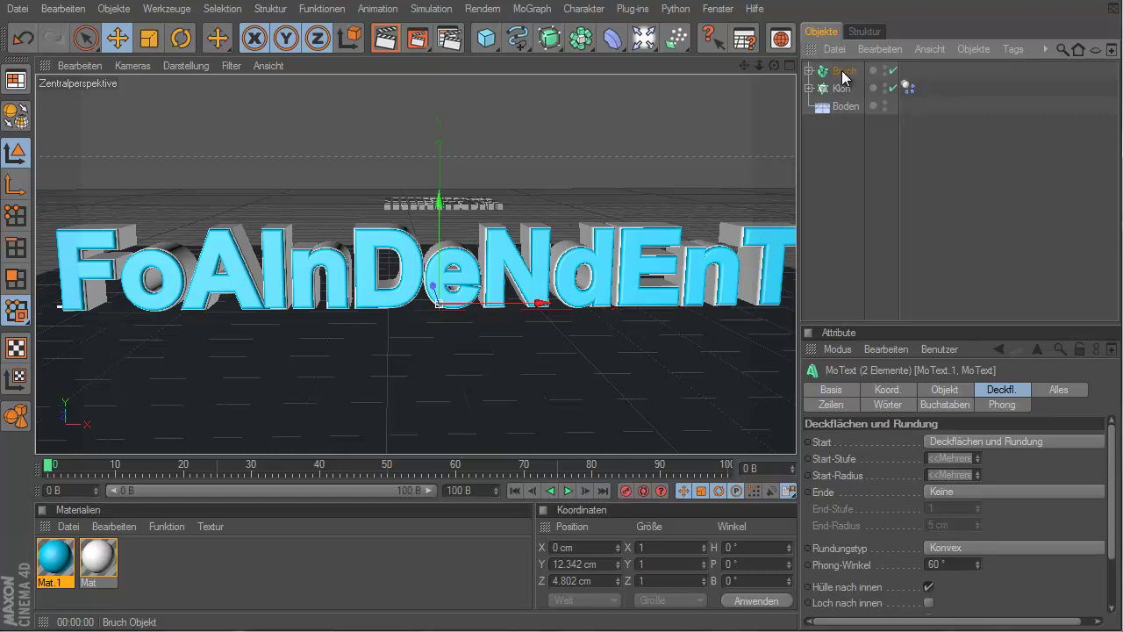
# Give the Bruch object a Dynamics Body tag and view its dynamics settings
pyautogui.rightClick(843, 72)
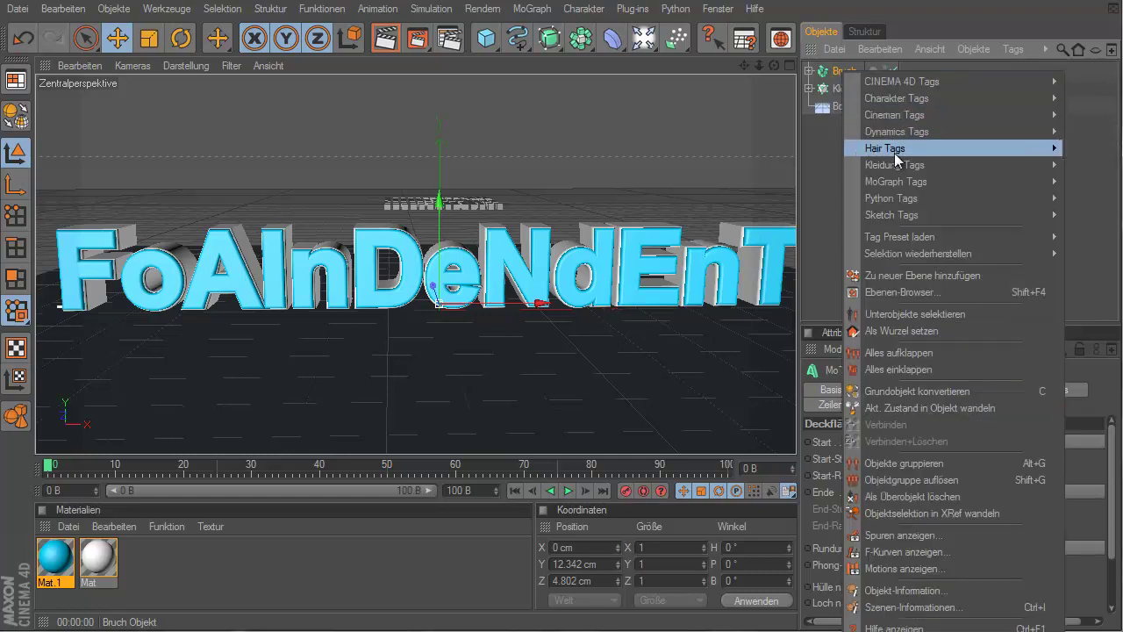
pyautogui.moveTo(897, 131)
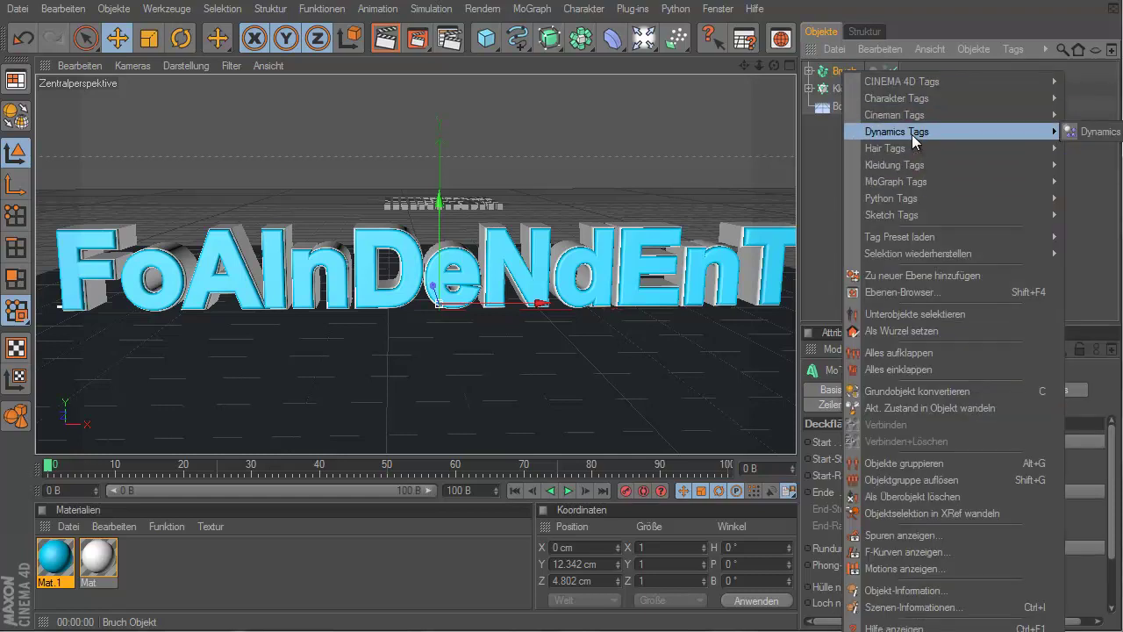
pyautogui.click(1085, 132)
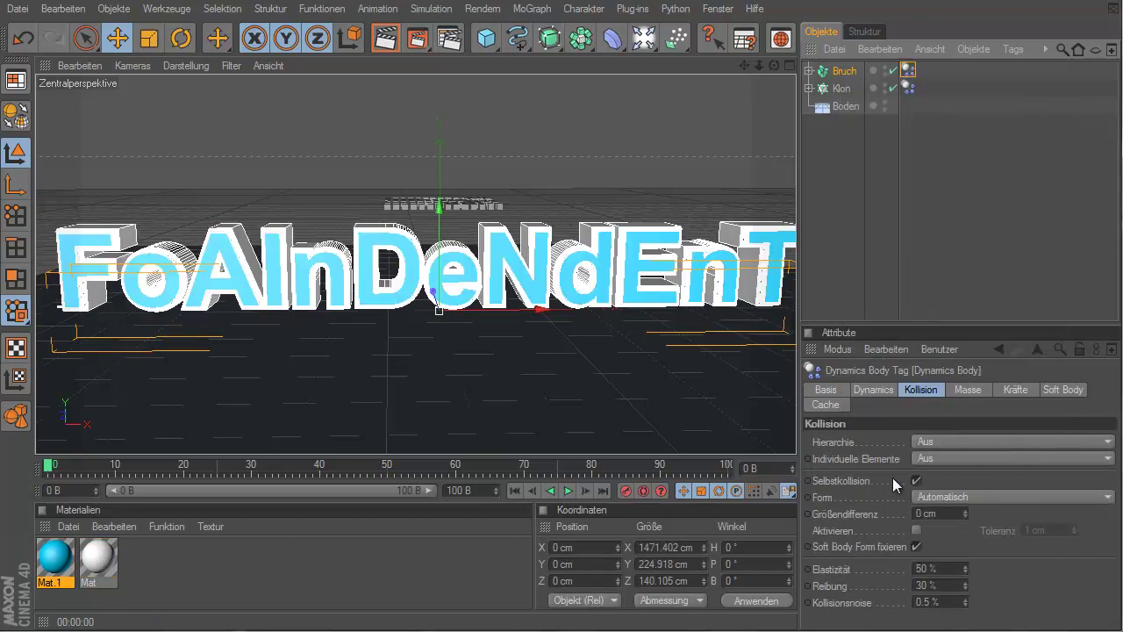
pyautogui.click(874, 389)
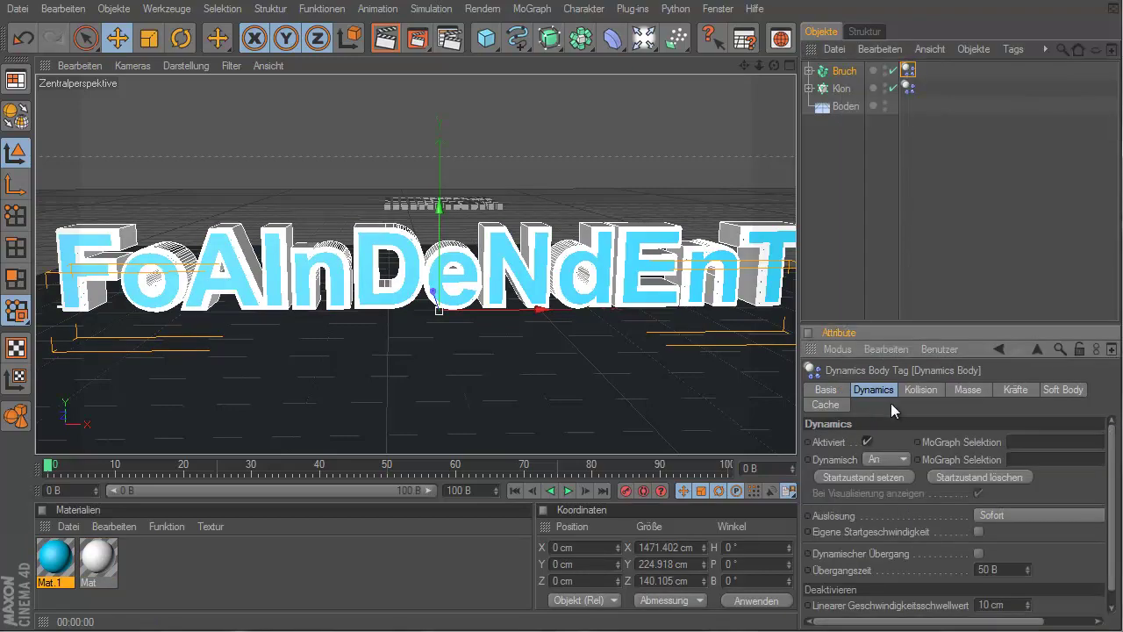
pyautogui.click(891, 458)
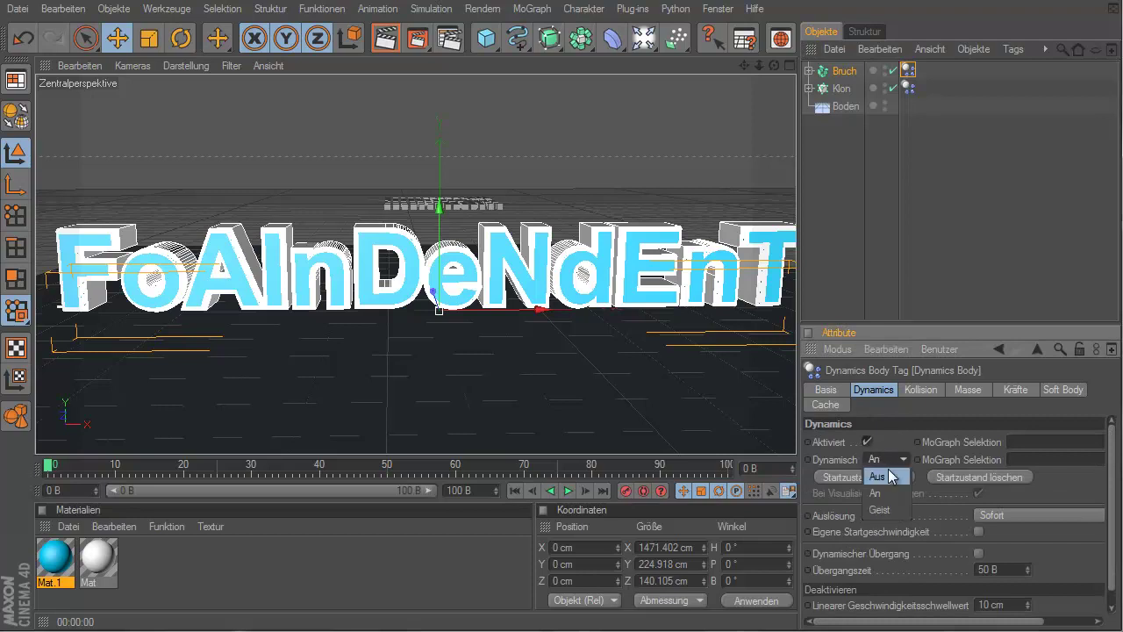
# Set Bruch's Dynamisch to Aus and test-play the simulation from frame 0
pyautogui.click(887, 474)
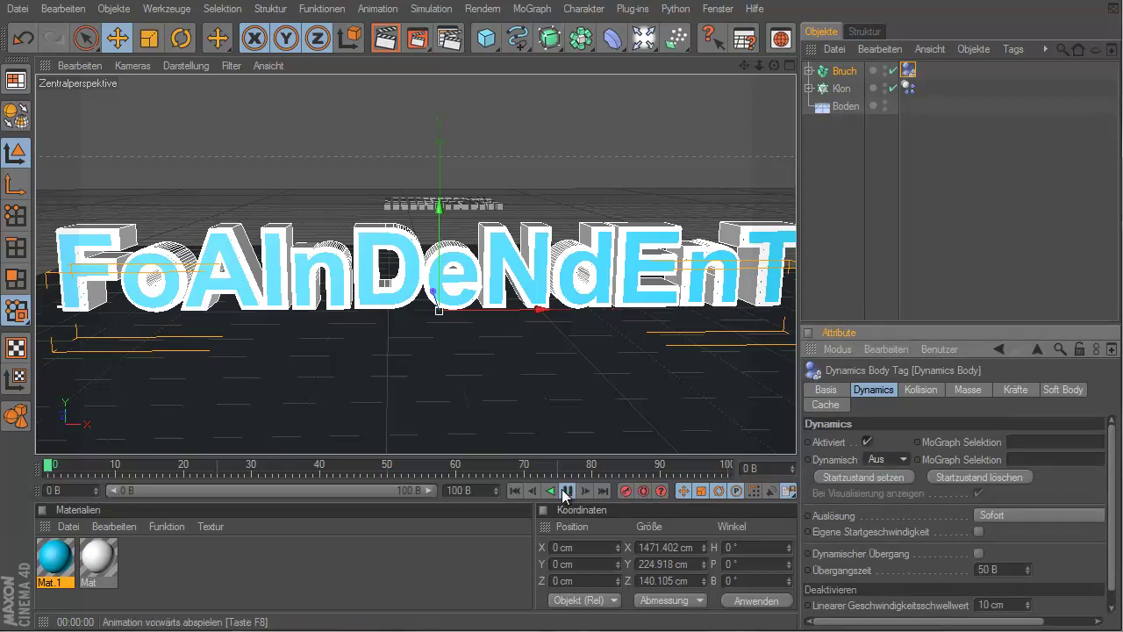
pyautogui.click(561, 489)
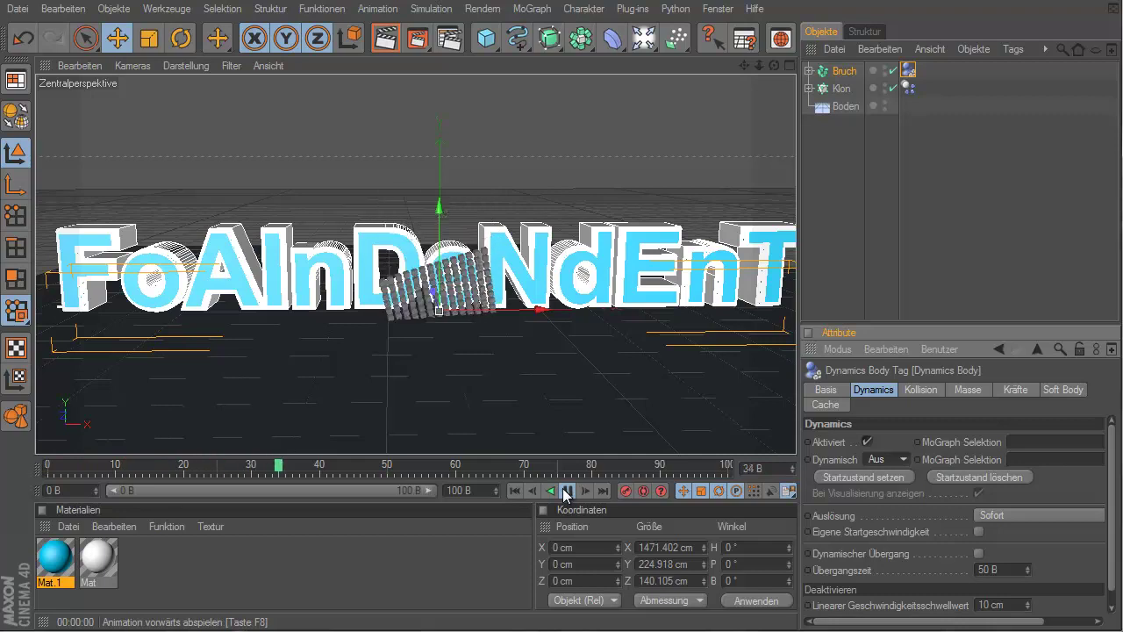
pyautogui.click(564, 488)
pyautogui.click(520, 489)
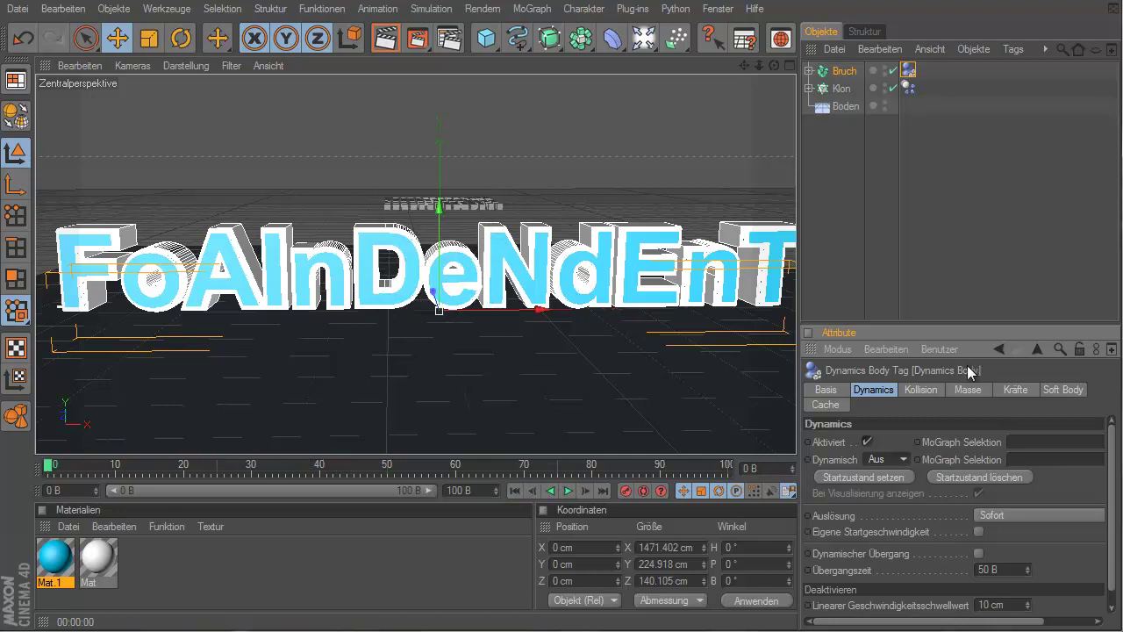
# Set Bruch's Individuelle Elemente collision to Alle and test-play again
pyautogui.click(915, 388)
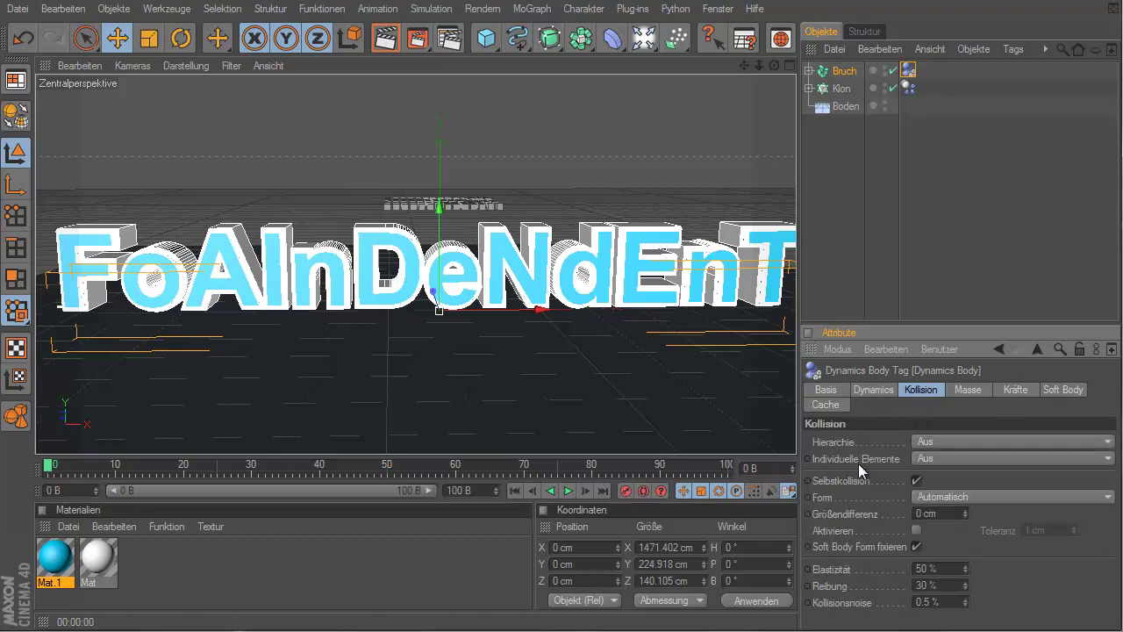
pyautogui.click(976, 454)
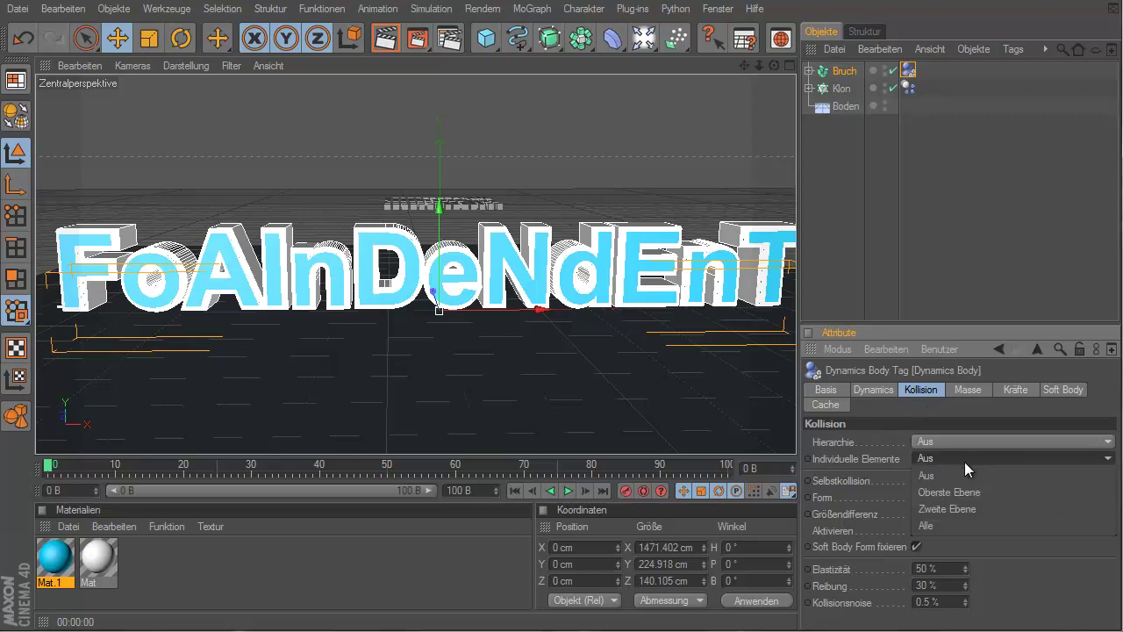
pyautogui.click(963, 525)
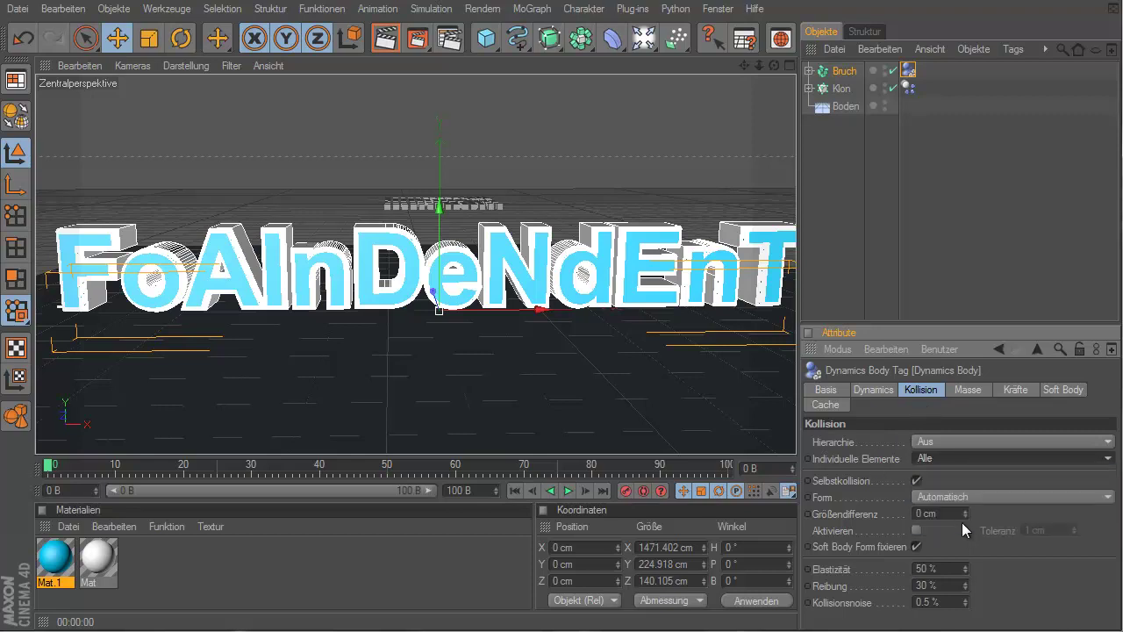
pyautogui.click(568, 490)
pyautogui.click(564, 488)
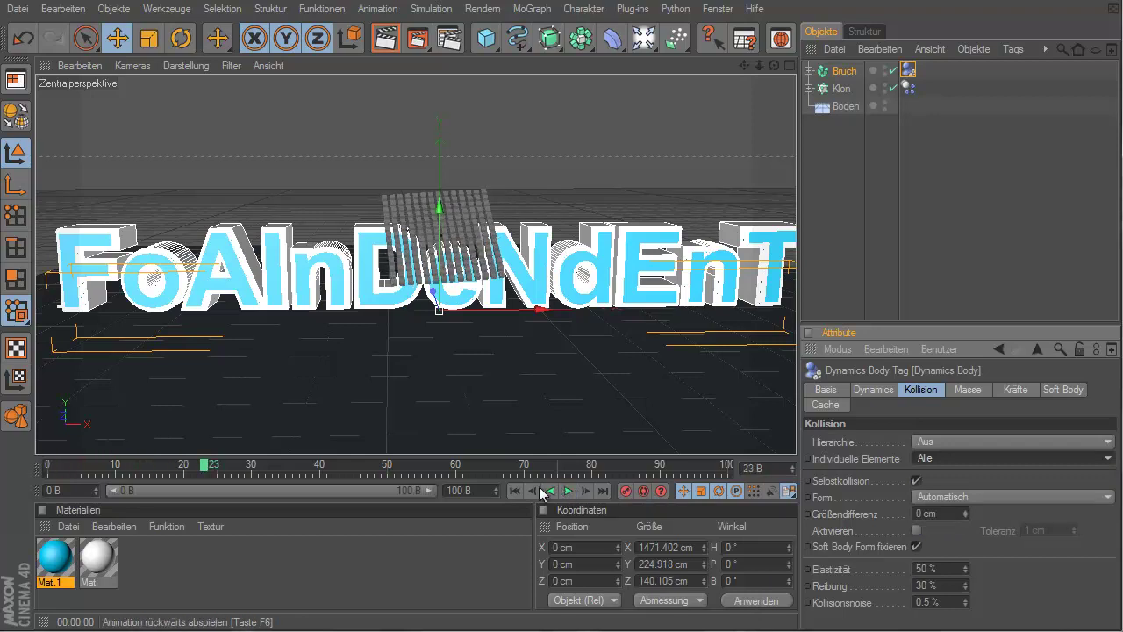
pyautogui.click(514, 489)
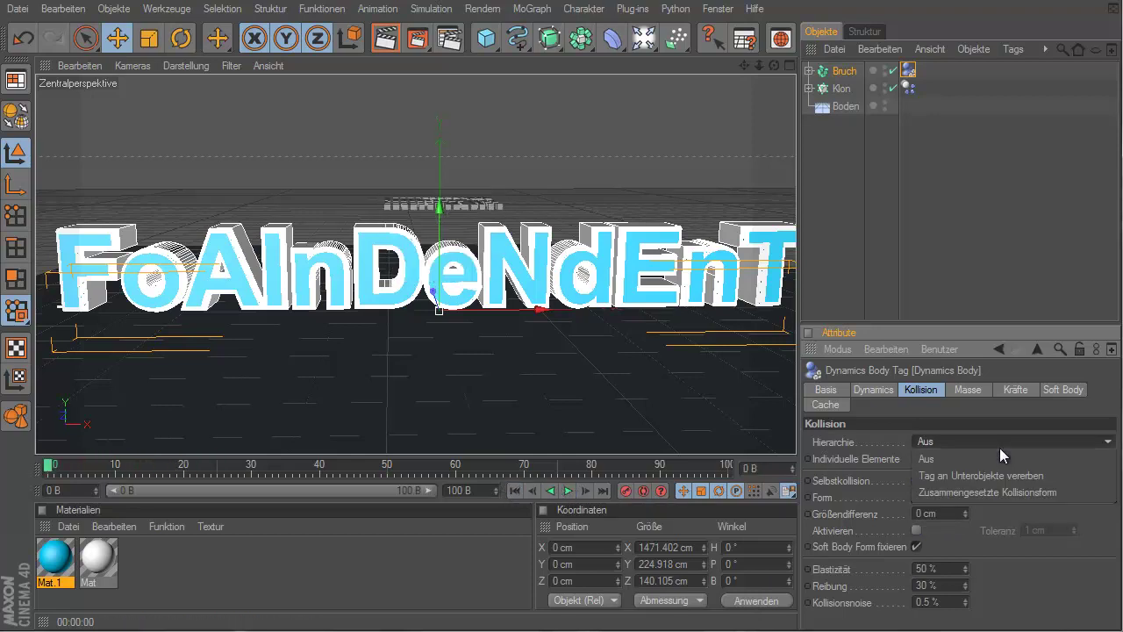
# Set Klon's Individuelle Elemente to Alle and test-play the falling cubes
pyautogui.click(908, 88)
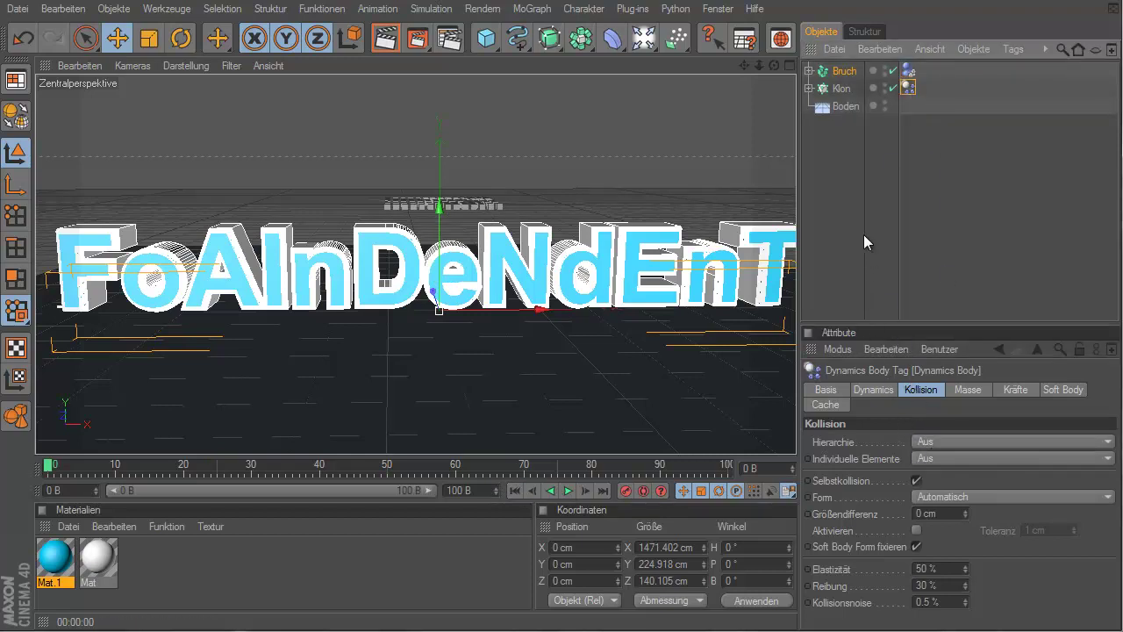
pyautogui.click(930, 457)
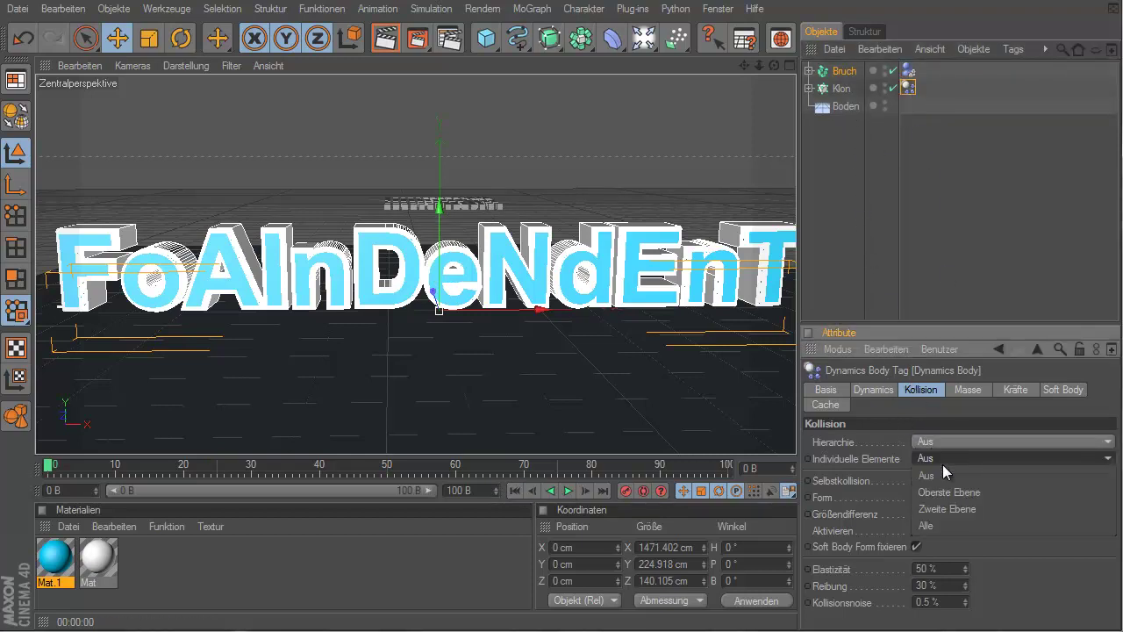
pyautogui.click(938, 525)
pyautogui.click(572, 493)
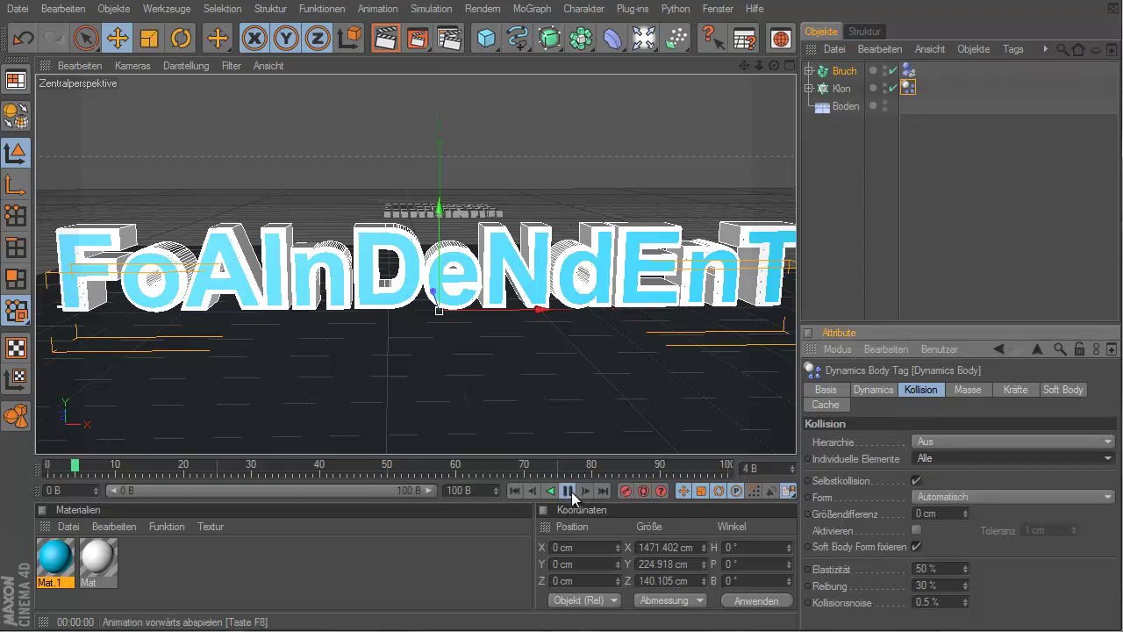
pyautogui.click(571, 492)
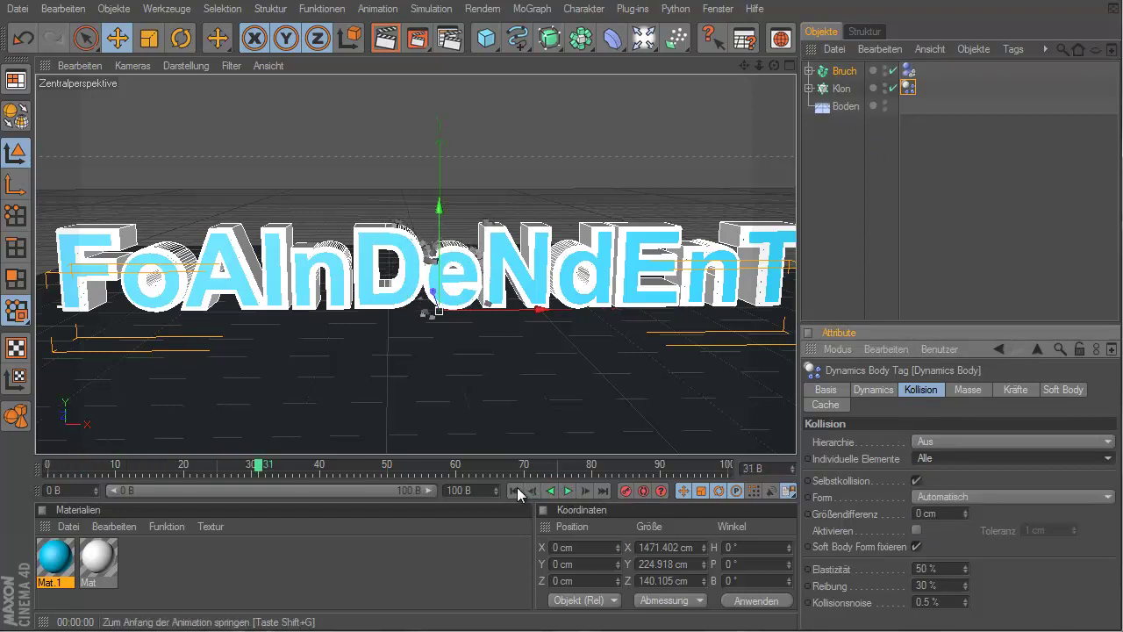
pyautogui.click(515, 490)
pyautogui.click(843, 79)
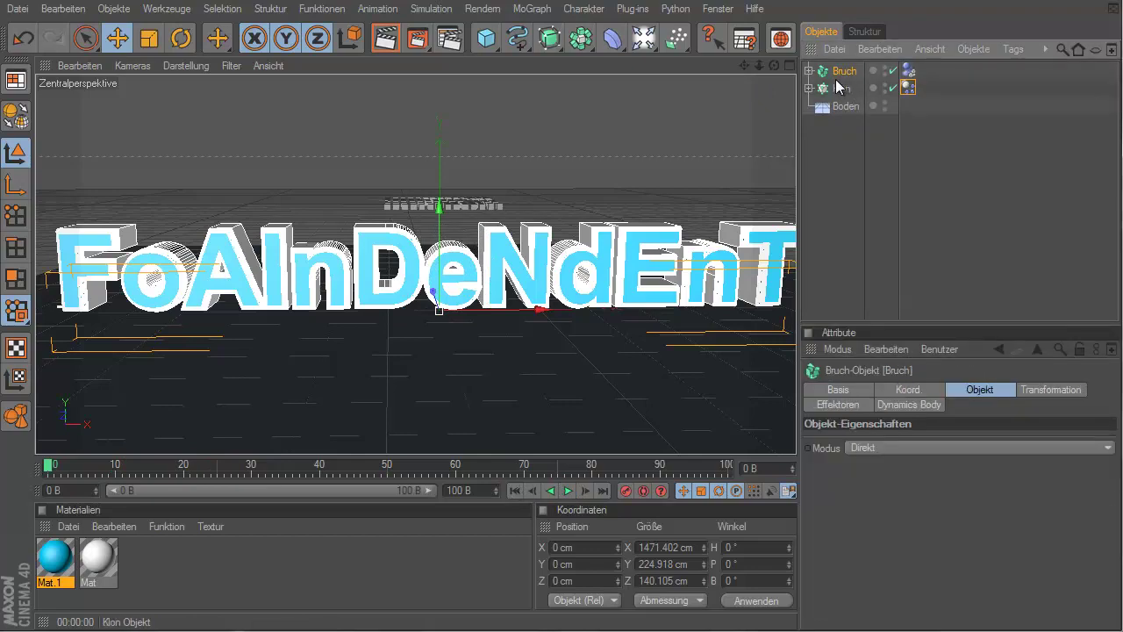
# Give the Boden floor a Dynamics Body tag and test-play the simulation
pyautogui.click(828, 105)
pyautogui.rightClick(828, 105)
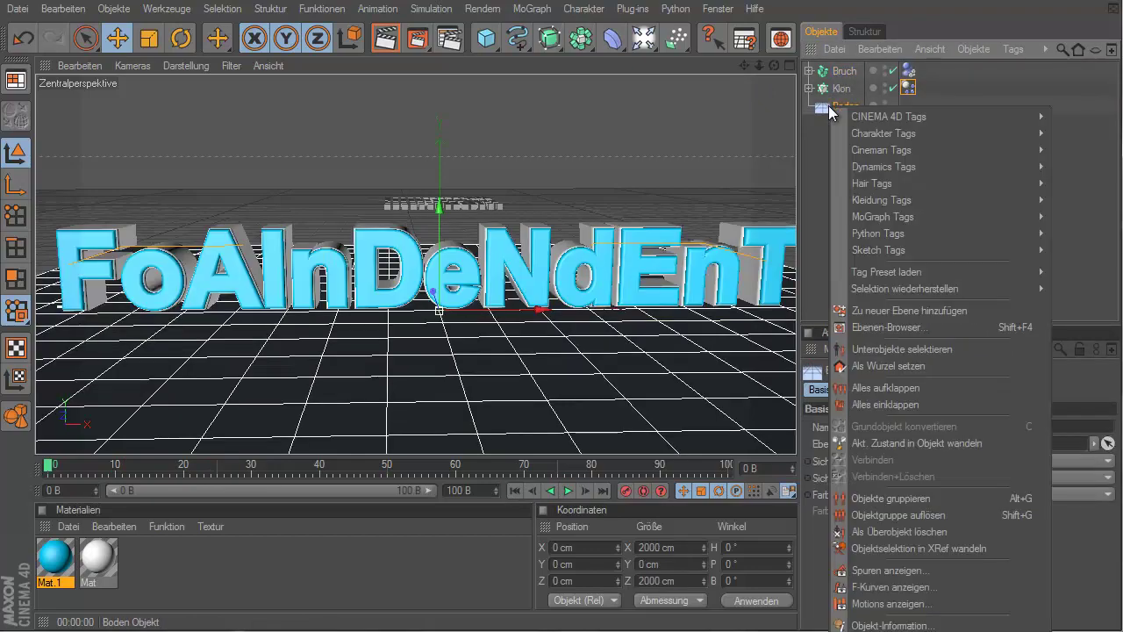
pyautogui.moveTo(883, 166)
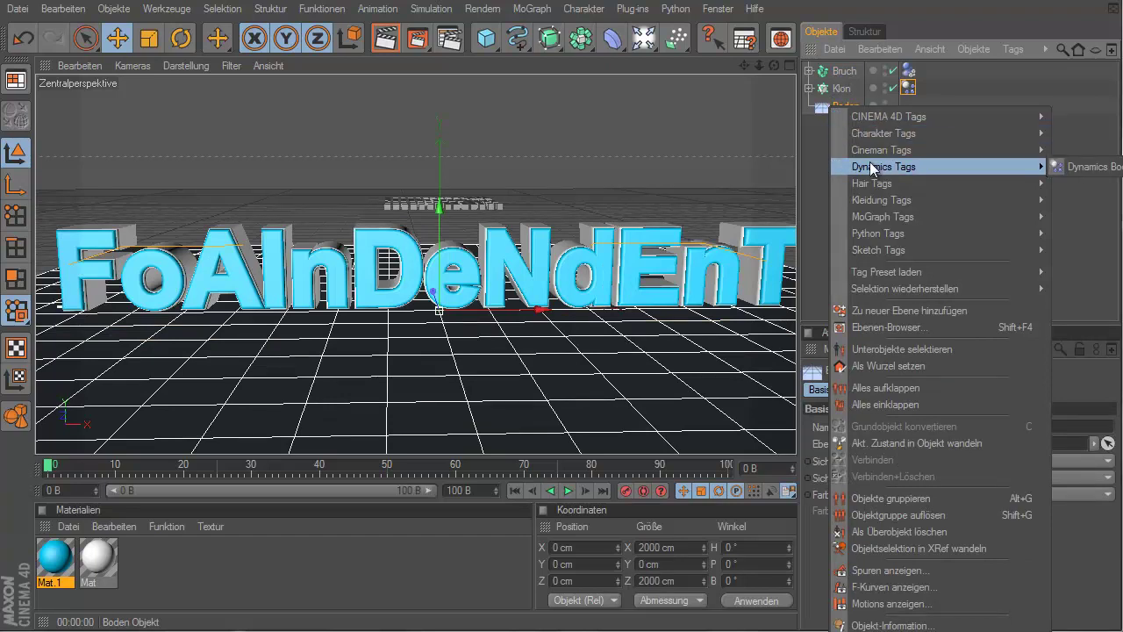
pyautogui.click(1088, 168)
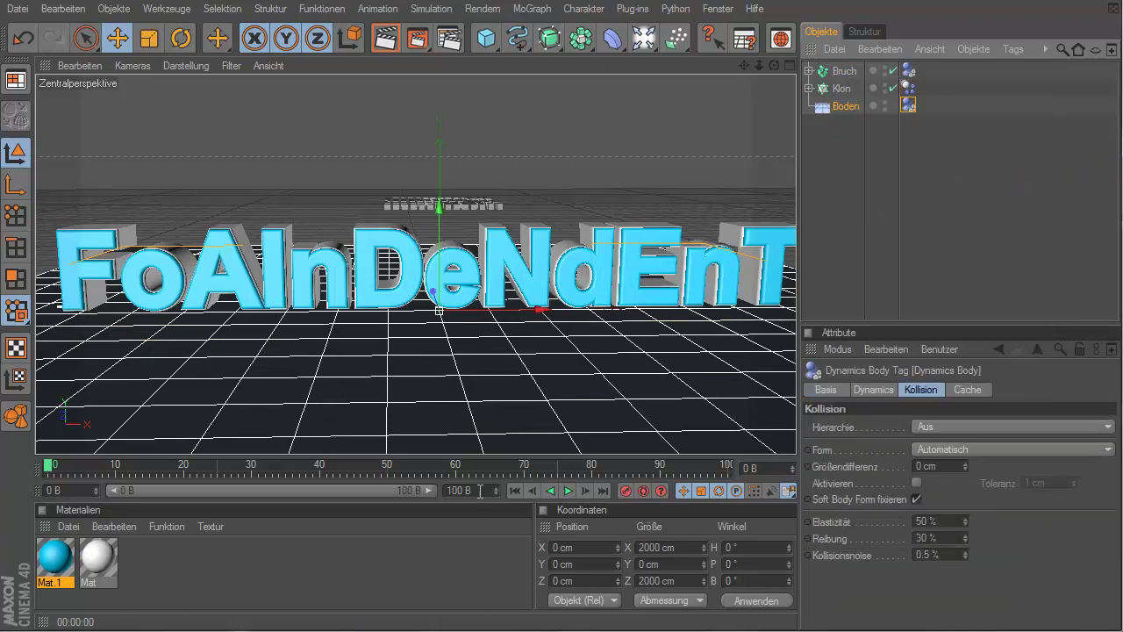
pyautogui.click(569, 490)
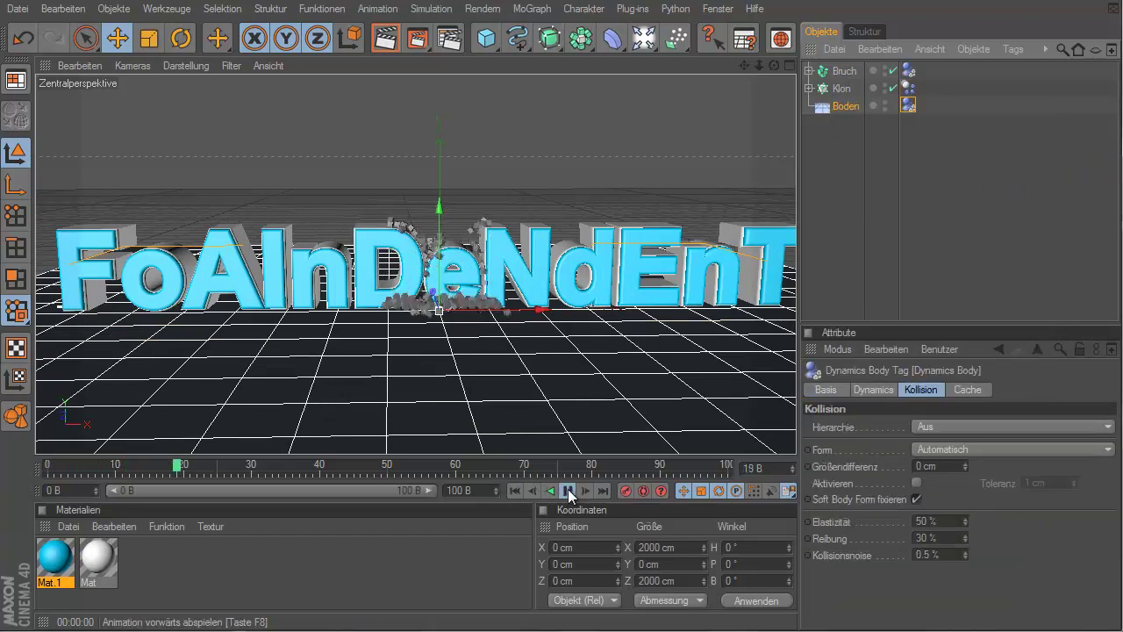
pyautogui.click(568, 489)
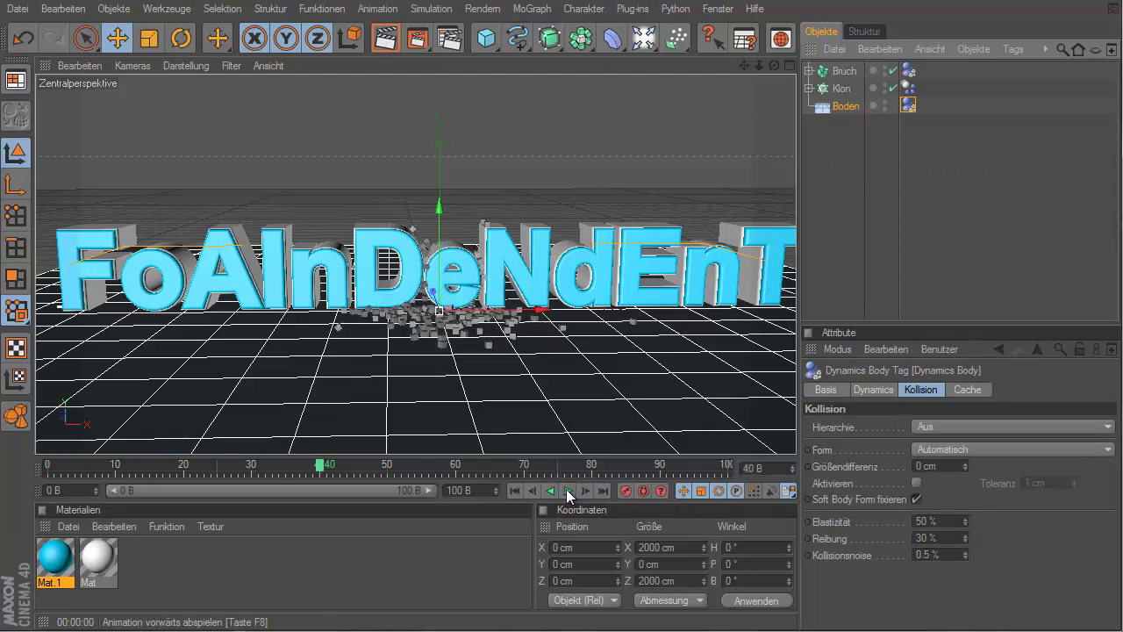
pyautogui.click(522, 489)
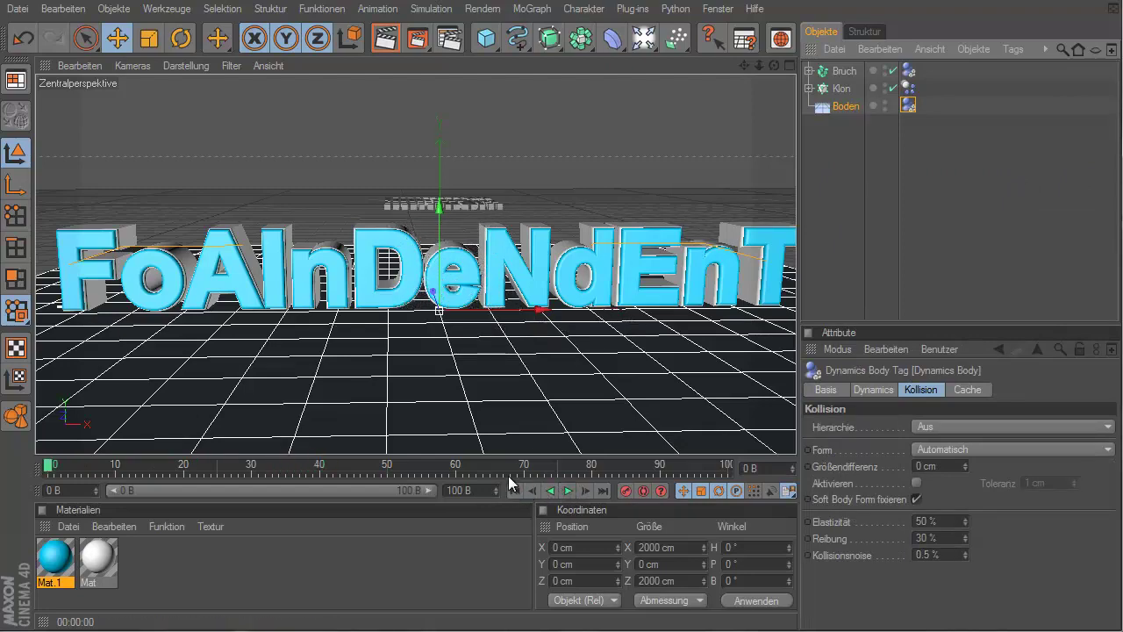
# Zoom in and replay the simulation up close, stopping at frame 32 and rewinding
pyautogui.scroll(2, 453, 281)
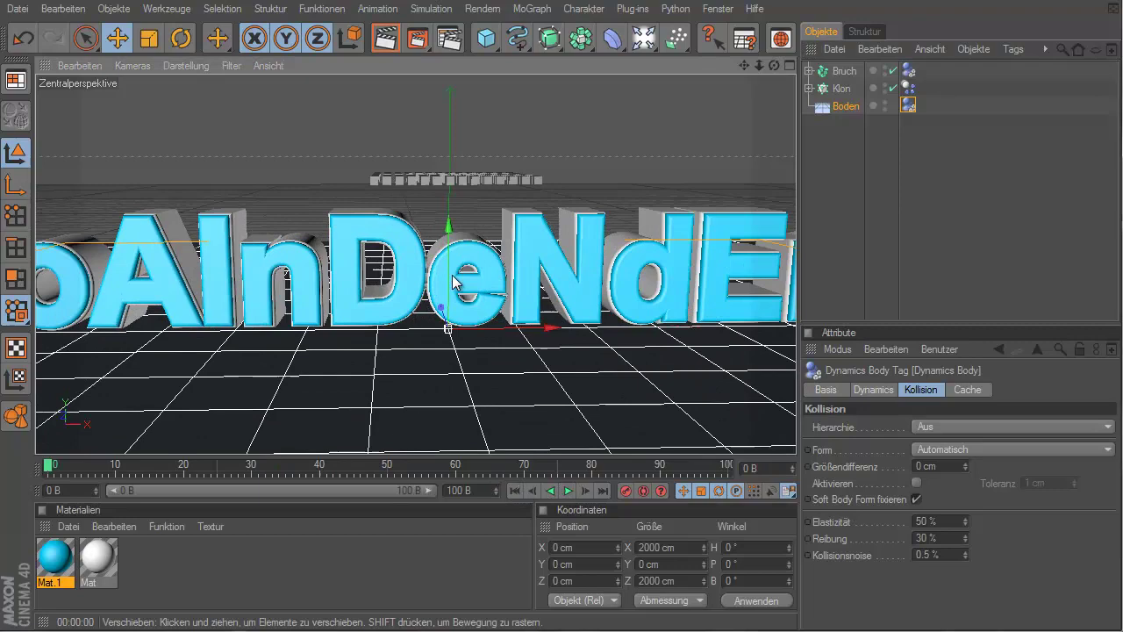
pyautogui.scroll(1, 453, 279)
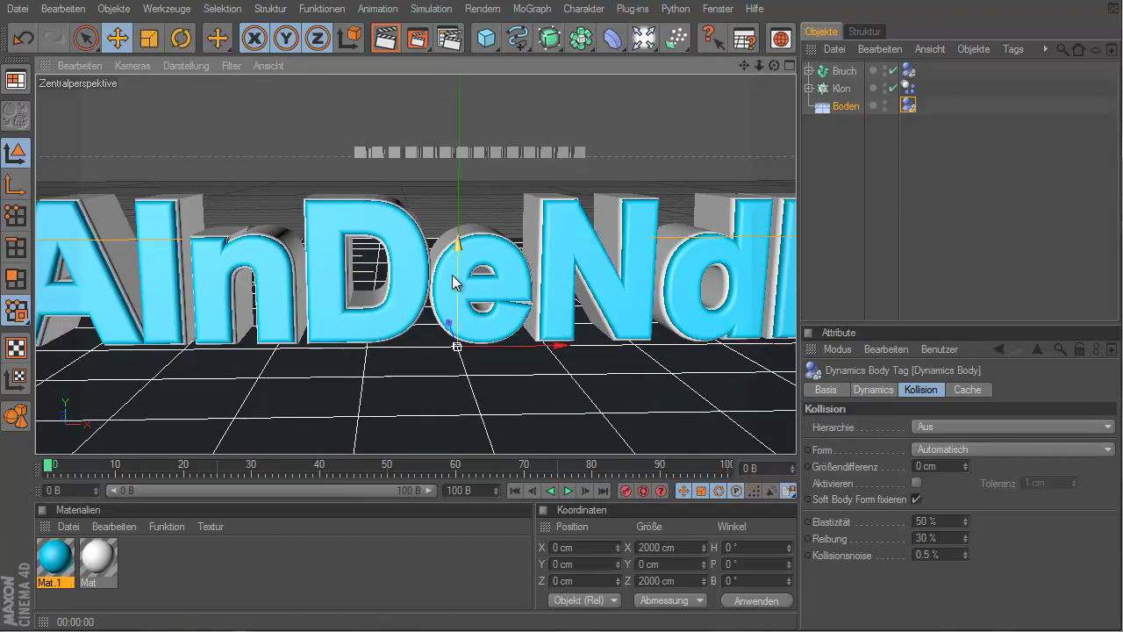
pyautogui.click(567, 491)
pyautogui.rightClick(563, 495)
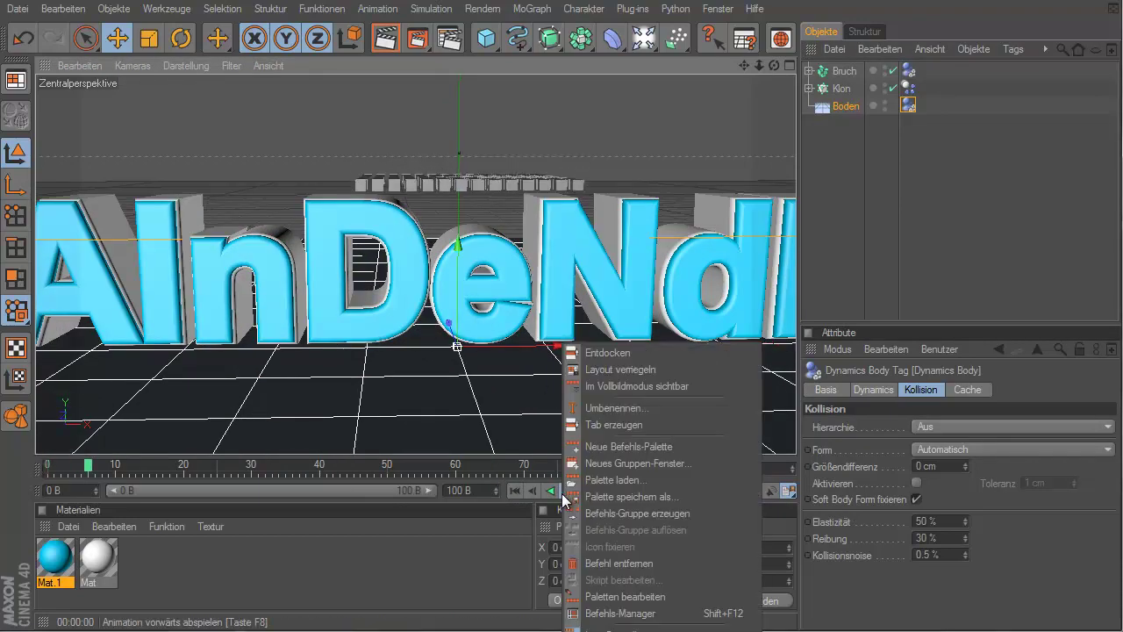
pyautogui.click(563, 494)
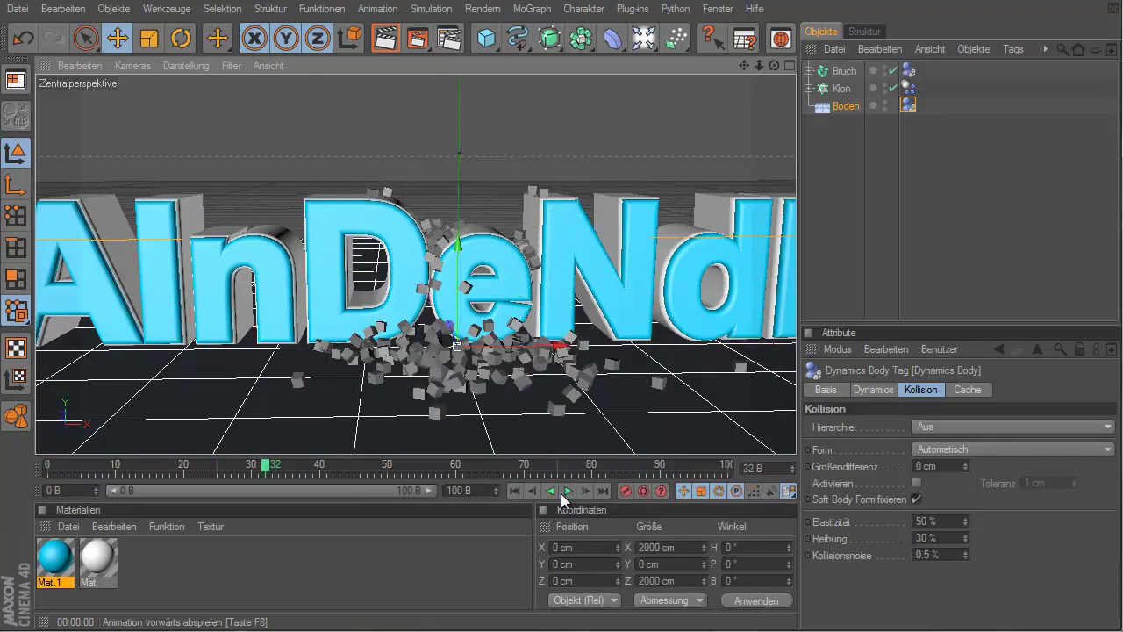
pyautogui.click(562, 493)
pyautogui.click(513, 490)
pyautogui.scroll(-3, 474, 281)
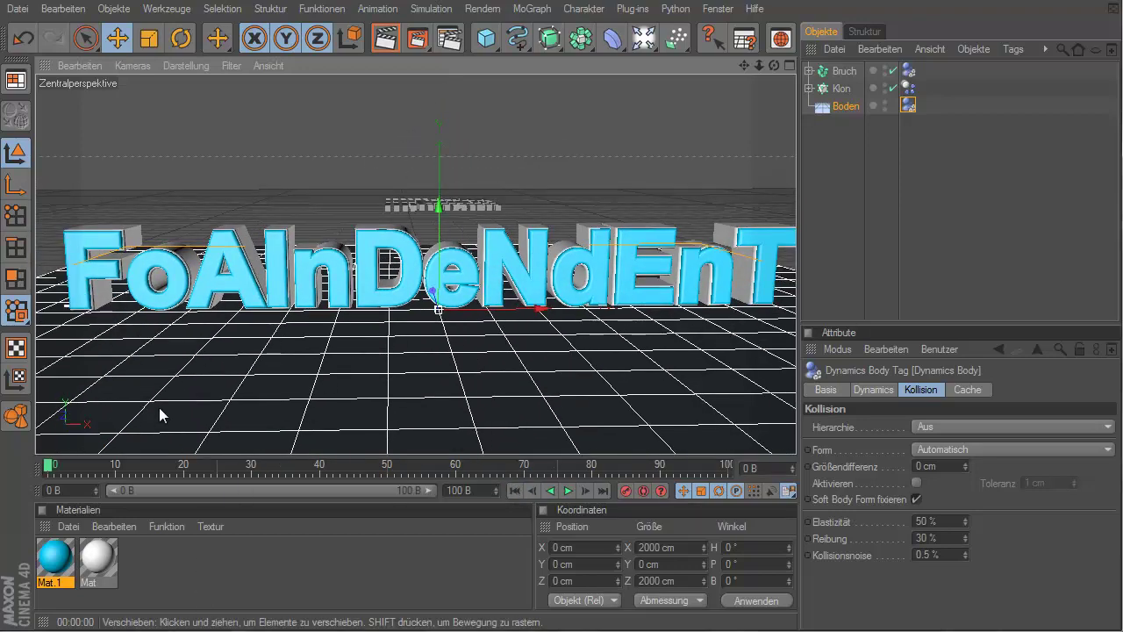
# Create Mat.2 in orange (RGB 255/148/0) with Spiegelung at 8% Helligkeit
pyautogui.doubleClick(150, 581)
pyautogui.doubleClick(55, 562)
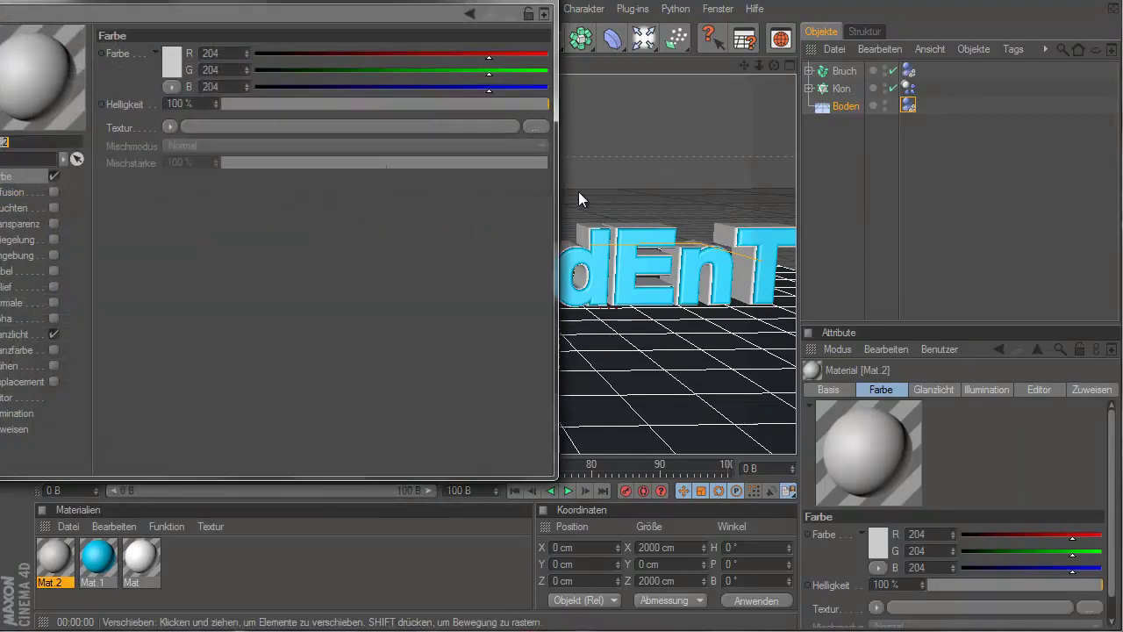
pyautogui.click(169, 63)
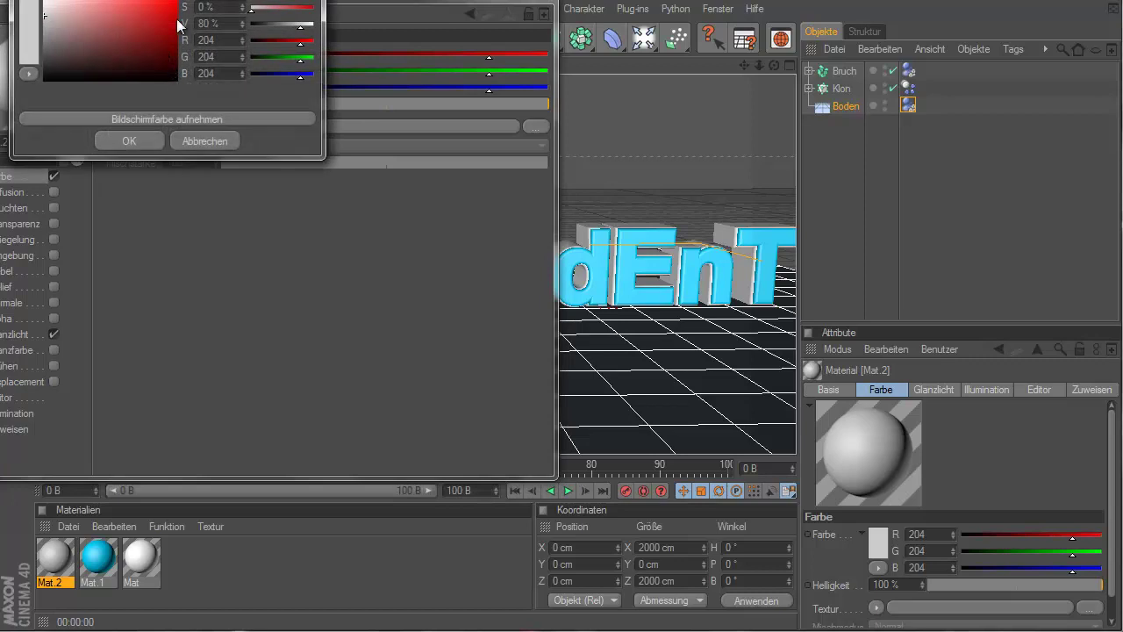
pyautogui.moveTo(122, 0); pyautogui.dragTo(183, 4)
pyautogui.click(126, 140)
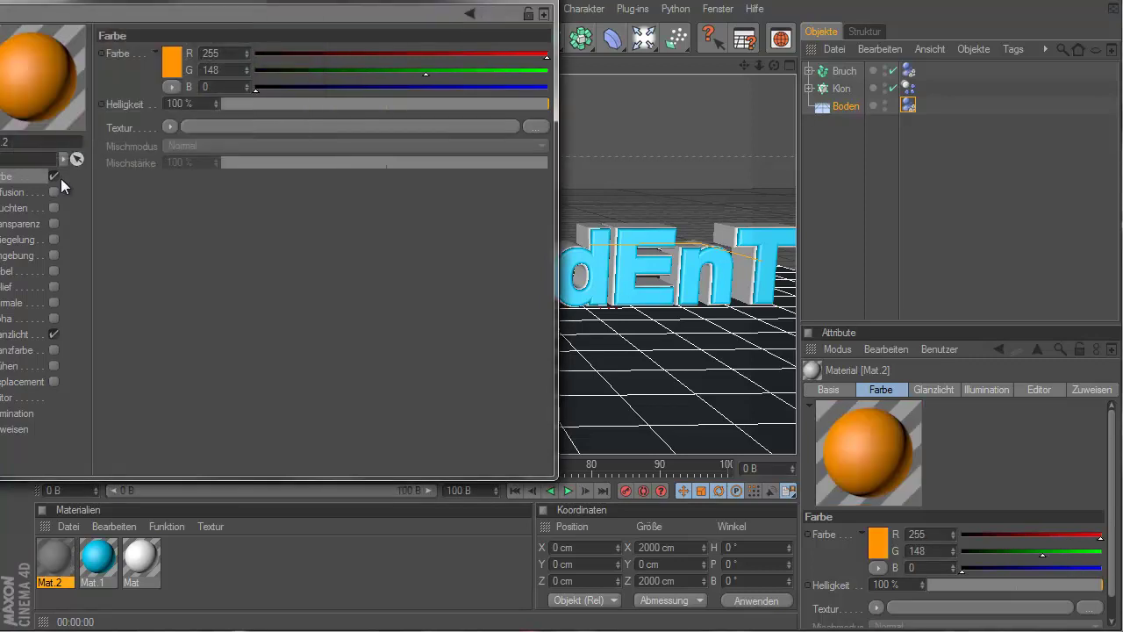
pyautogui.click(54, 239)
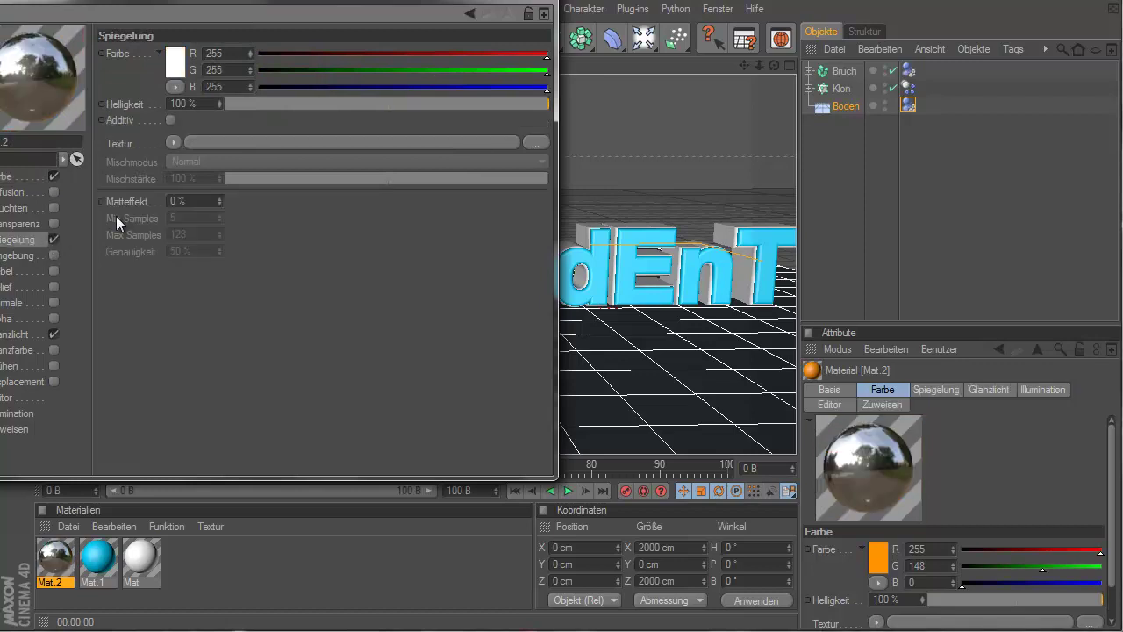
pyautogui.moveTo(220, 100); pyautogui.dragTo(248, 103)
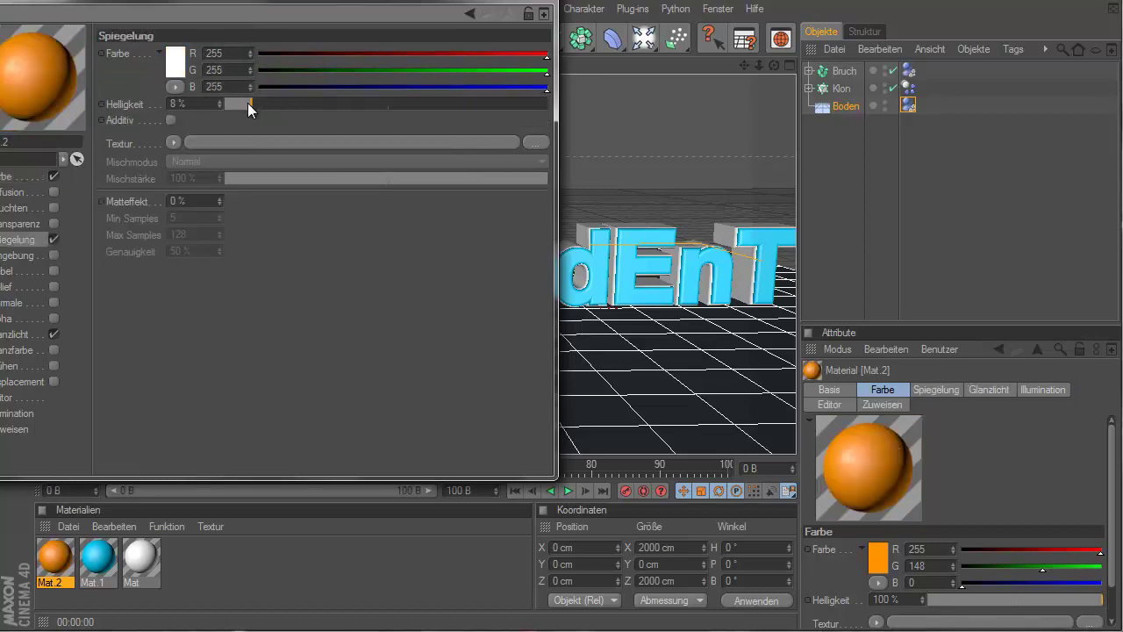
pyautogui.click(543, 3)
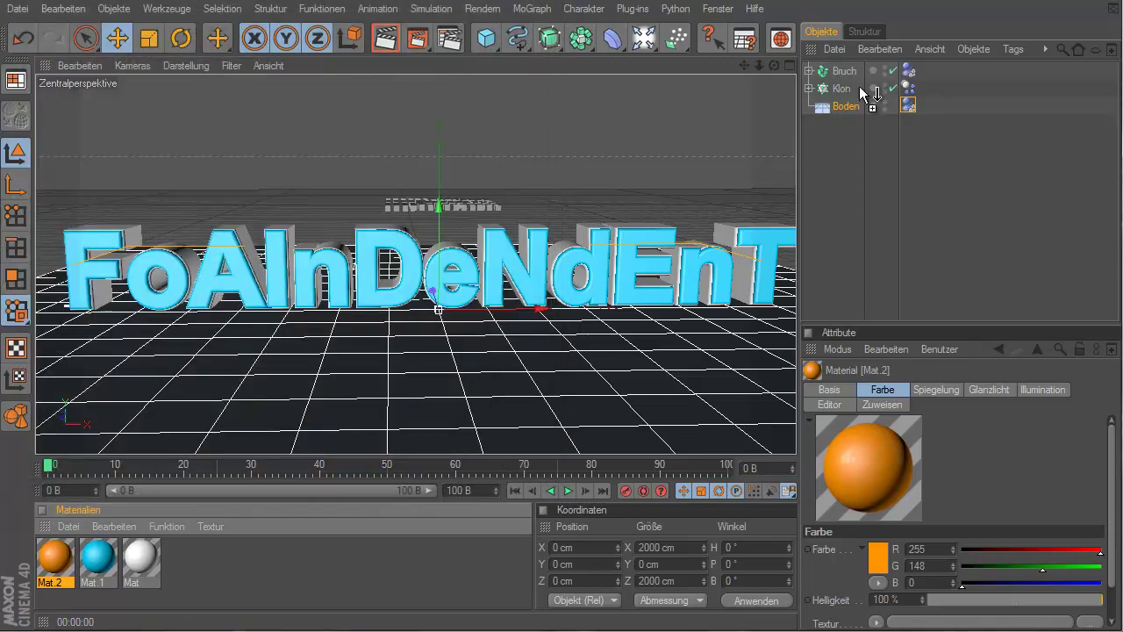
# Put Mat.2 on Klon and render frame 21 showing orange cubes bursting through the letters
pyautogui.moveTo(862, 91); pyautogui.dragTo(851, 88)
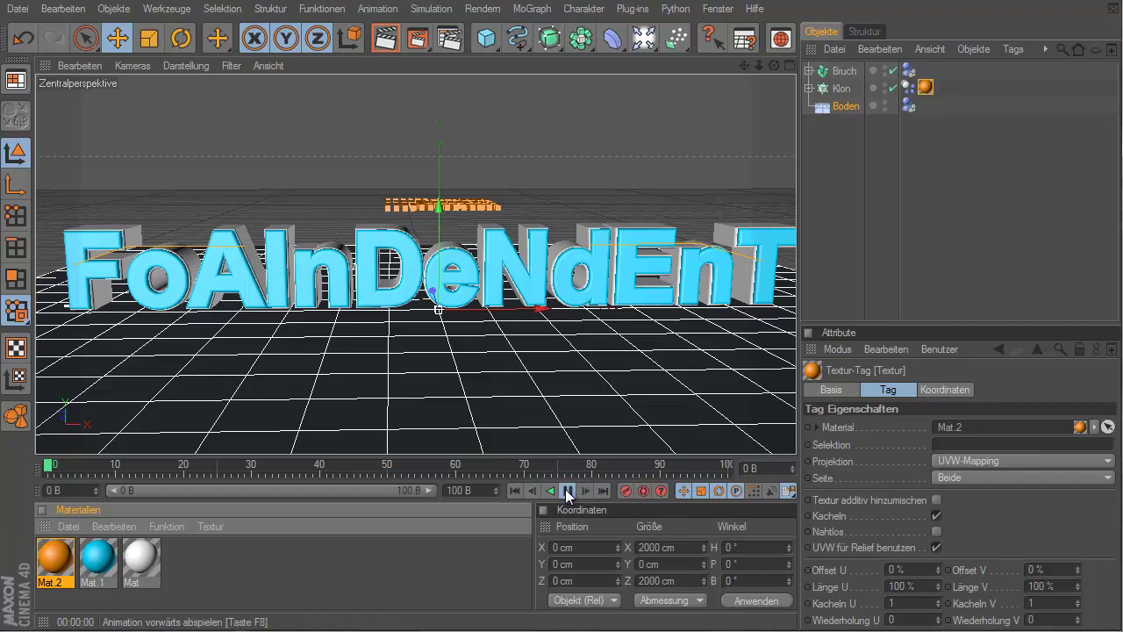
pyautogui.click(567, 490)
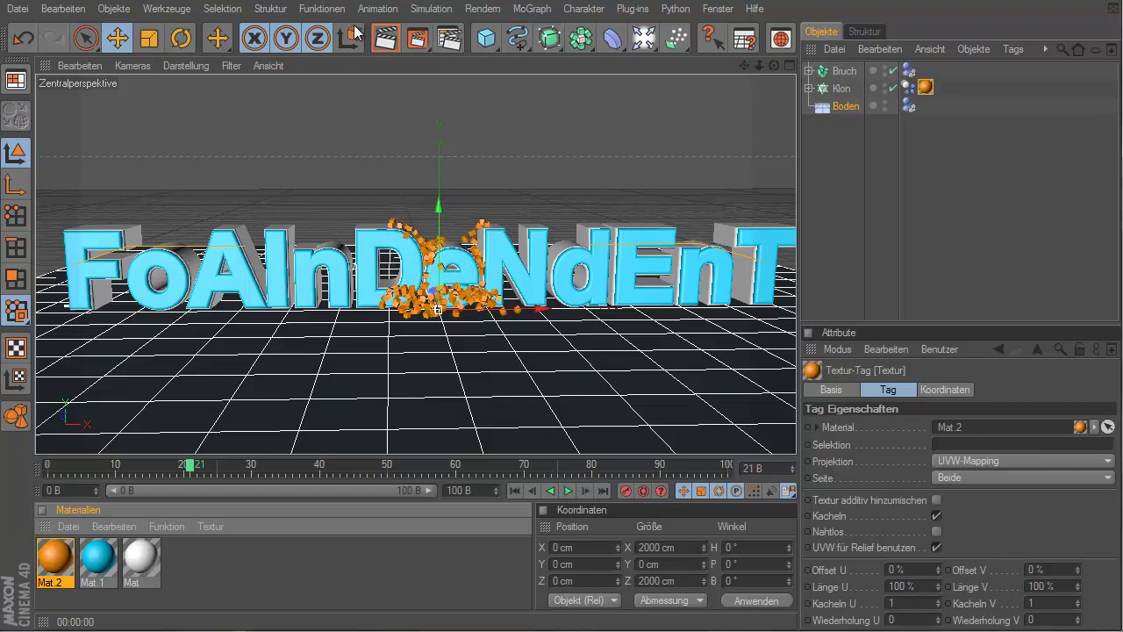
pyautogui.click(386, 38)
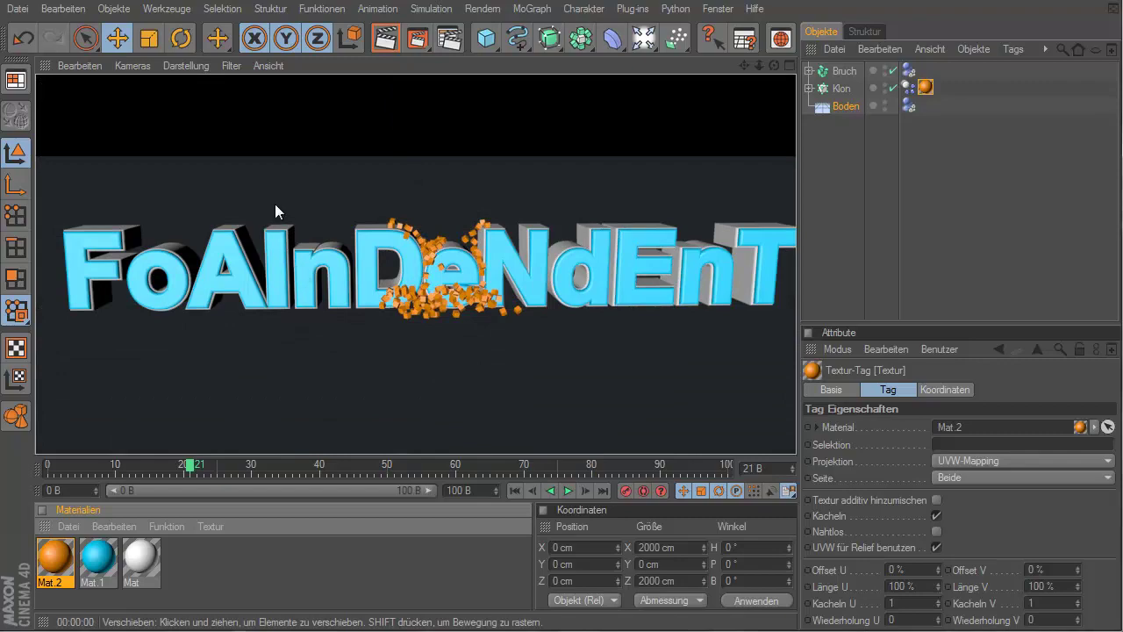
pyautogui.click(319, 214)
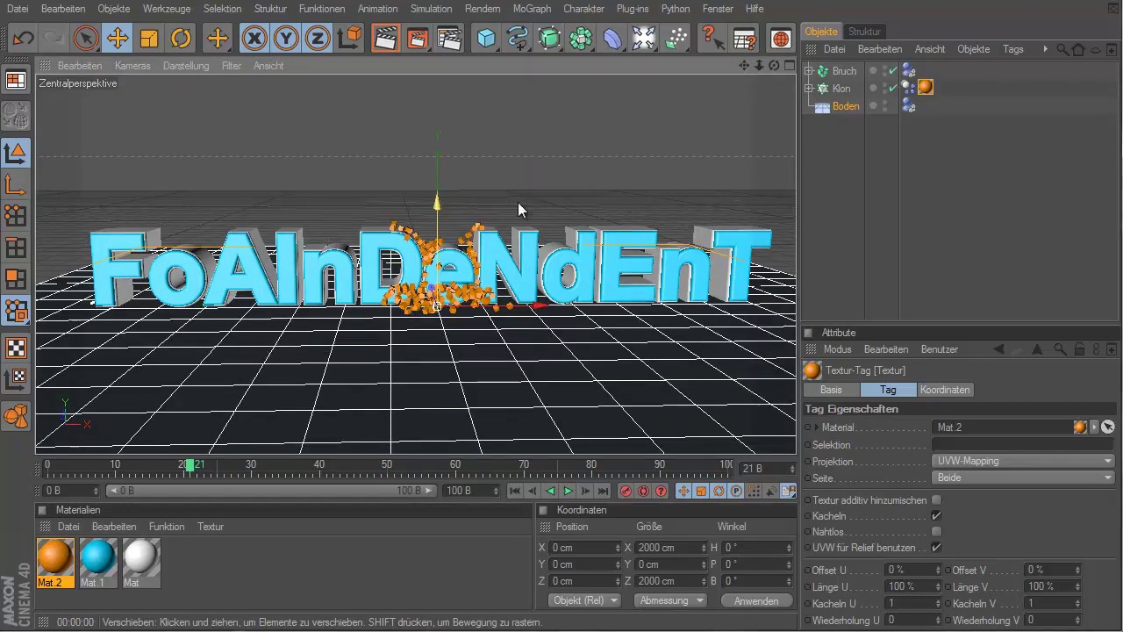
pyautogui.keyDown('alt'); pyautogui.moveTo(560, 337); pyautogui.dragTo(560, 343); pyautogui.keyUp('alt')
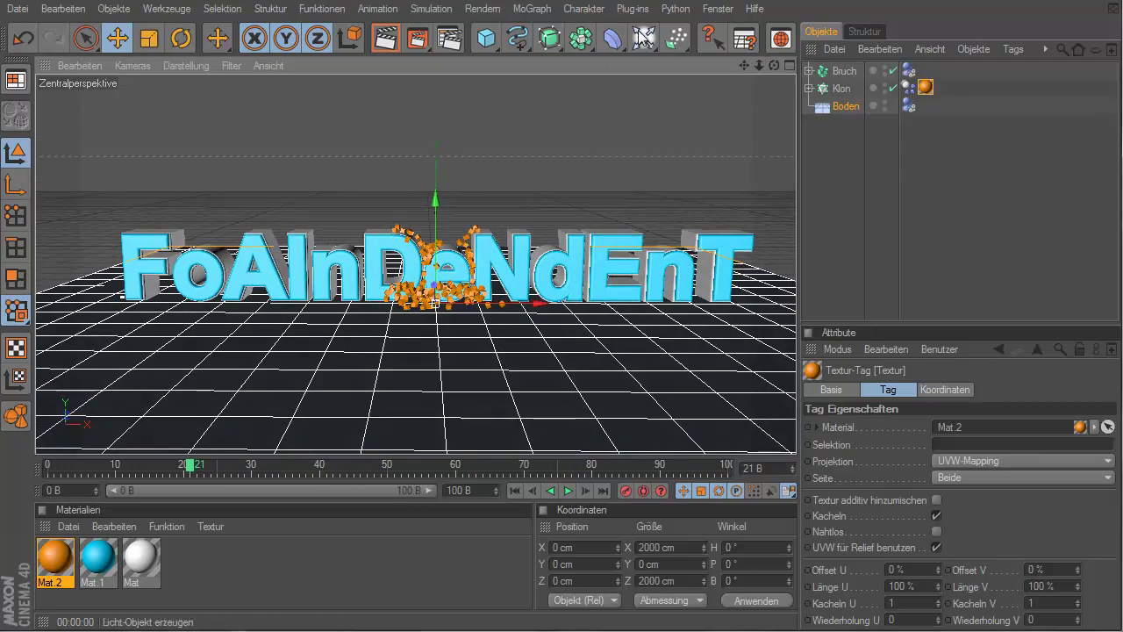
# Add a Licht light and move it to Y 289.141 cm, Z −597.156 cm
pyautogui.click(643, 38)
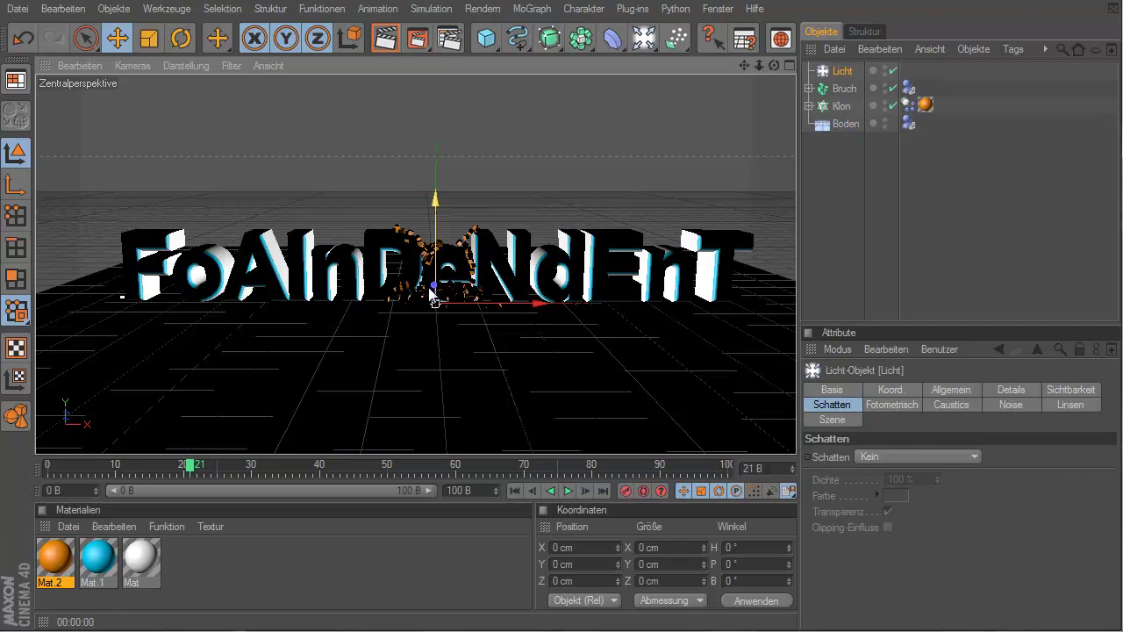
pyautogui.moveTo(717, 88)
pyautogui.keyDown('alt'); pyautogui.mouseDown()
pyautogui.moveTo(541, 329)
pyautogui.moveTo(401, 200)
pyautogui.mouseUp(); pyautogui.keyUp('alt')
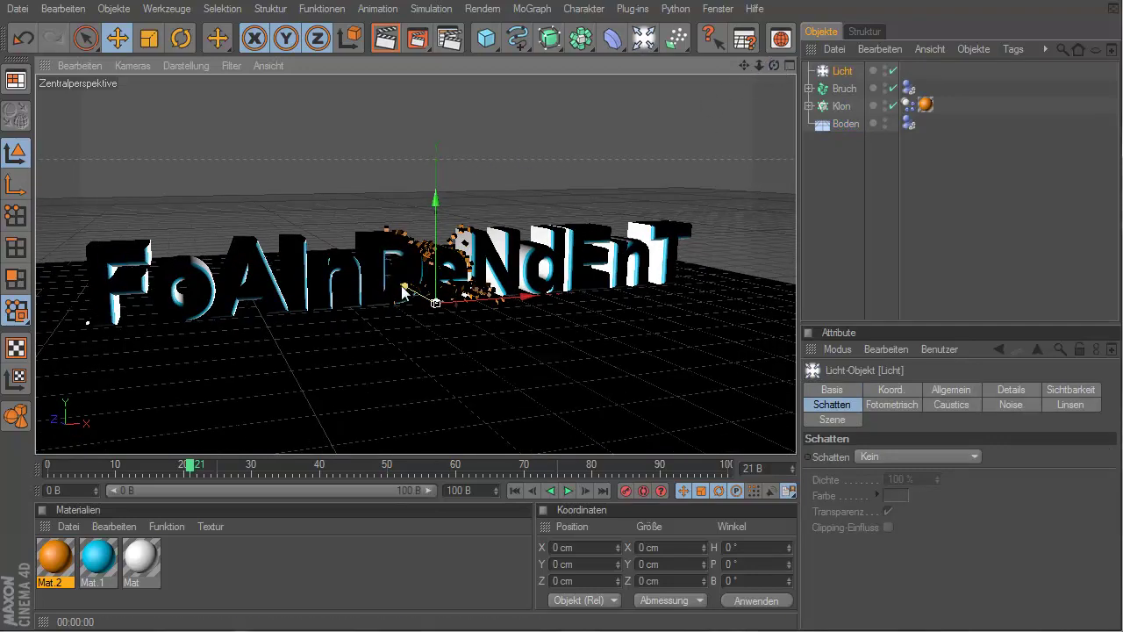
pyautogui.moveTo(403, 287); pyautogui.dragTo(559, 336)
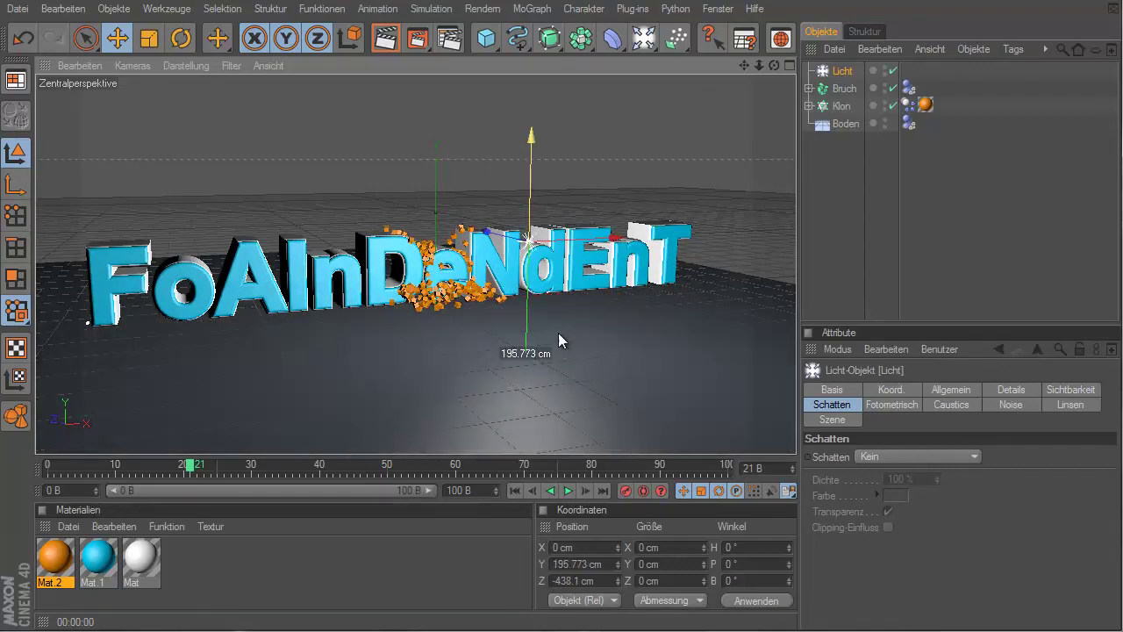
pyautogui.moveTo(494, 184); pyautogui.dragTo(559, 335)
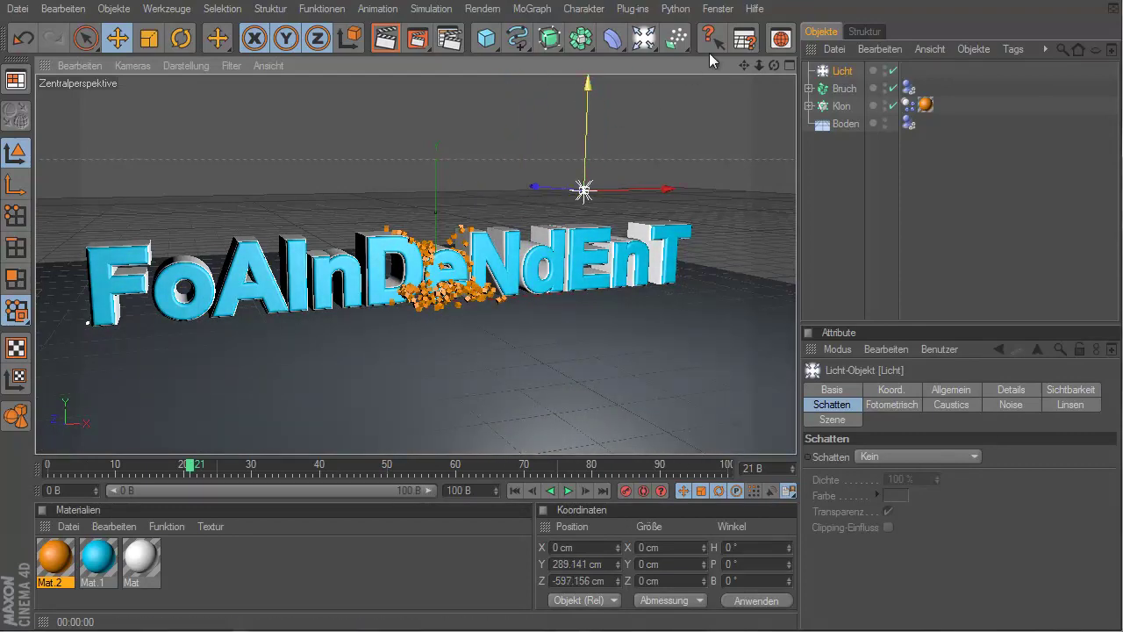
pyautogui.moveTo(774, 65); pyautogui.dragTo(560, 334)
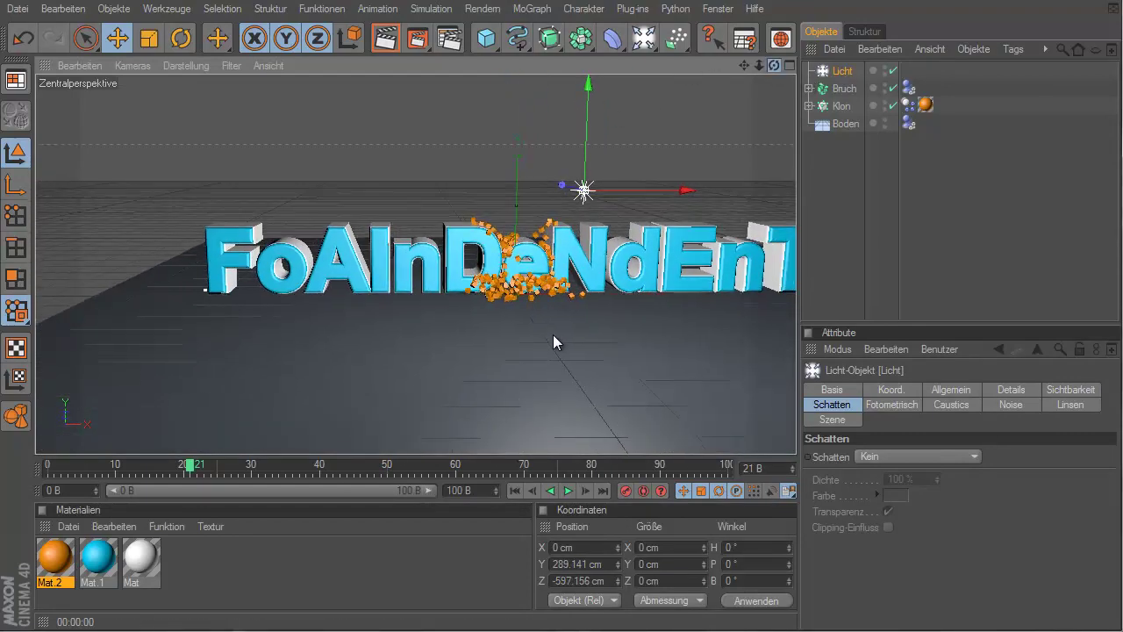
pyautogui.moveTo(759, 65); pyautogui.dragTo(756, 65)
pyautogui.moveTo(559, 334); pyautogui.dragTo(779, 65)
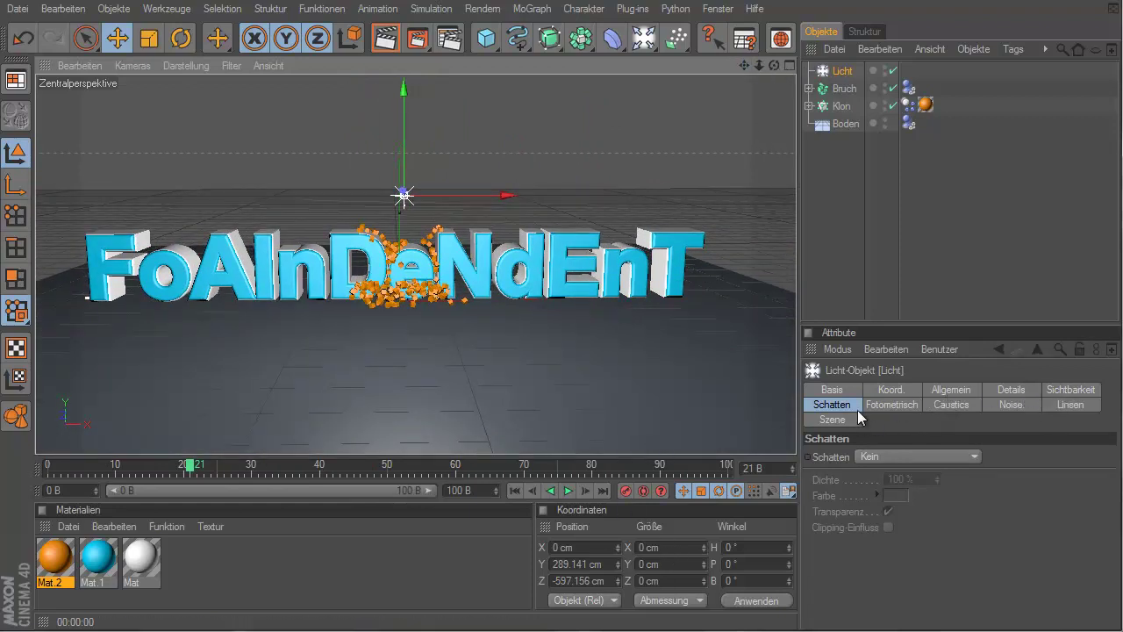
# Set the light's Schatten to Shad.-Maps (Weich) and test-render the view
pyautogui.click(898, 458)
pyautogui.click(900, 496)
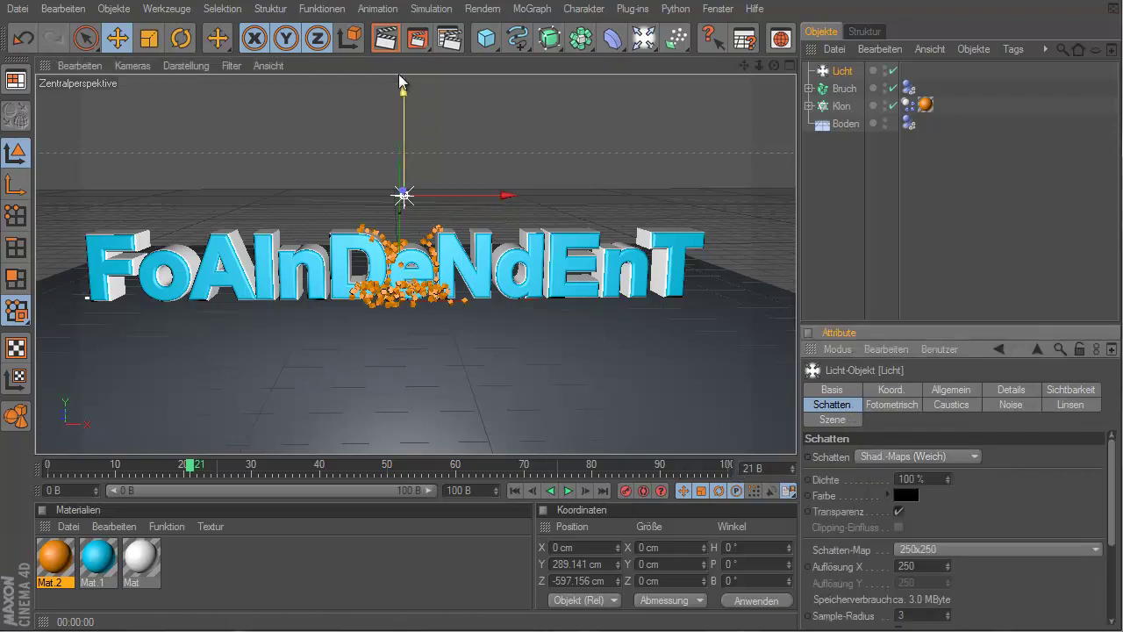
pyautogui.click(391, 50)
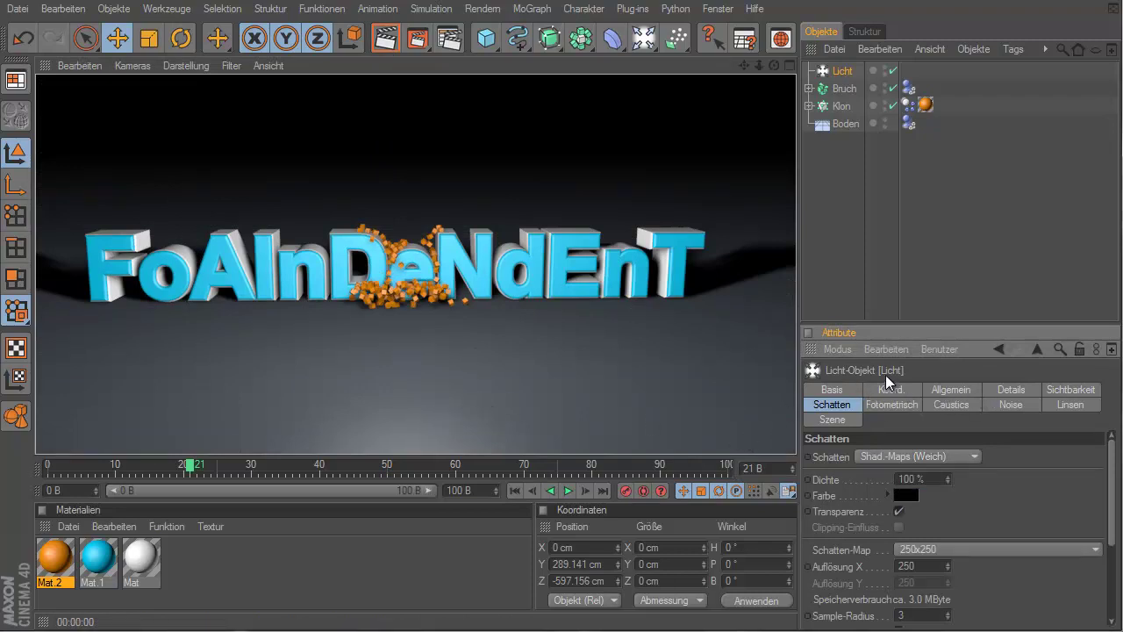
pyautogui.click(351, 339)
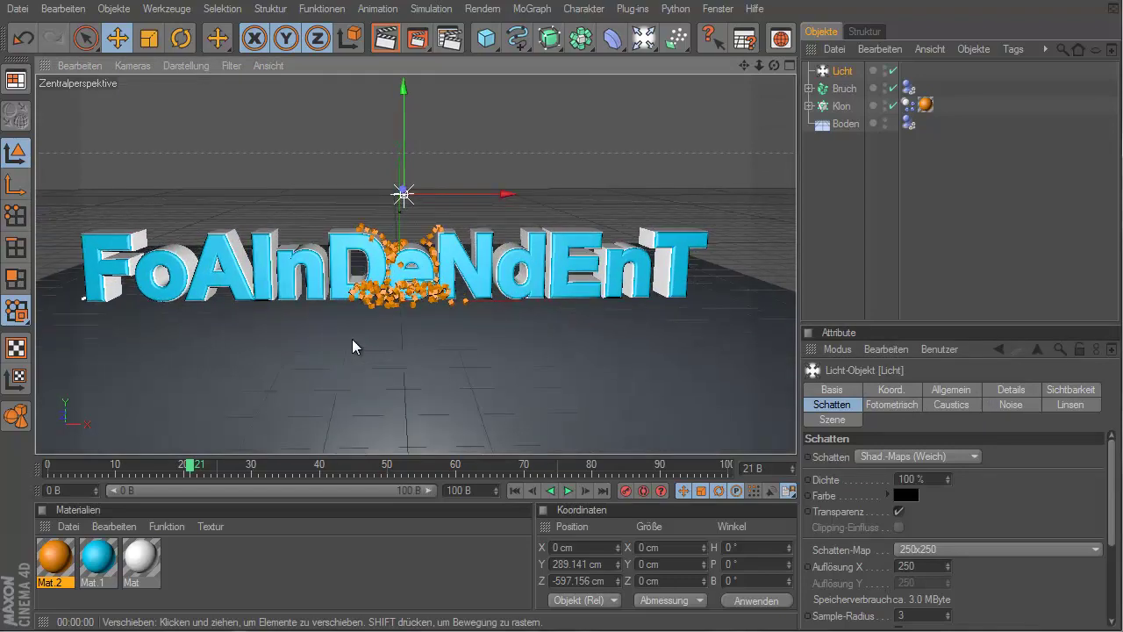
# Add a plane, stretch it to about 1101 × 1240 cm, and tip it upright into a wall
pyautogui.moveTo(486, 37); pyautogui.dragTo(660, 96)
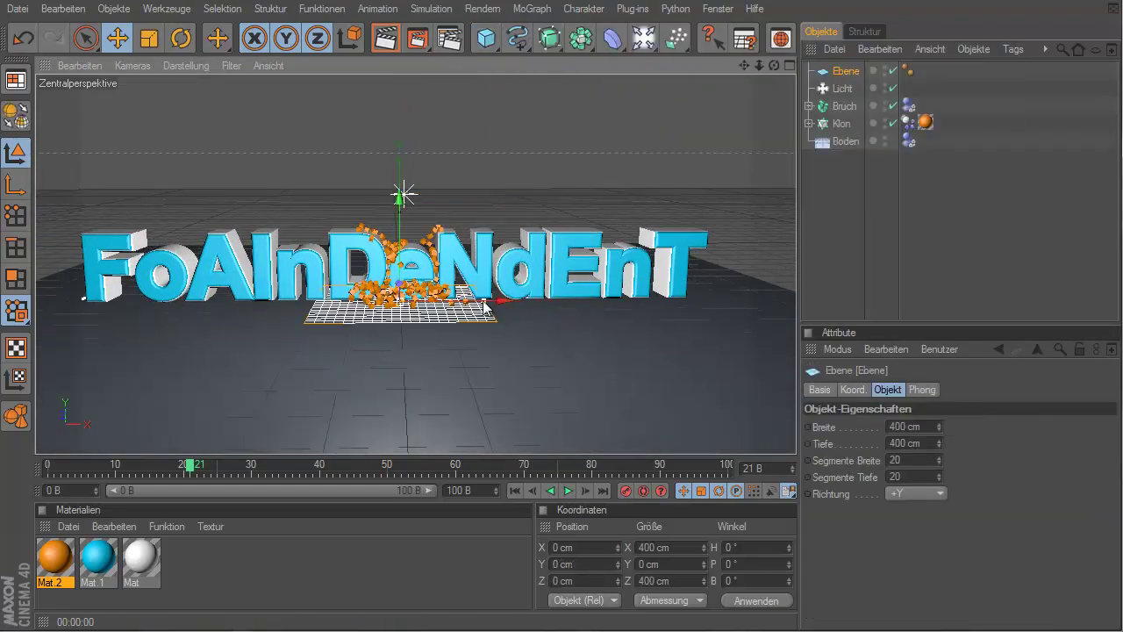
pyautogui.moveTo(485, 304)
pyautogui.mouseDown()
pyautogui.moveTo(579, 335)
pyautogui.moveTo(559, 333)
pyautogui.moveTo(502, 238)
pyautogui.mouseUp()
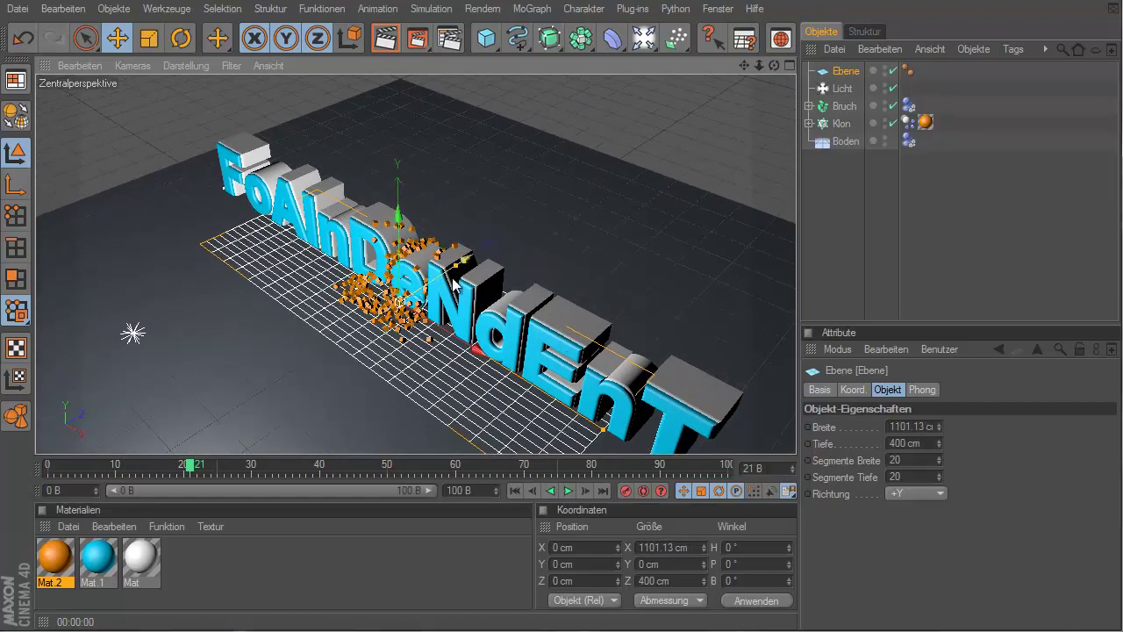
pyautogui.moveTo(455, 283); pyautogui.dragTo(464, 259)
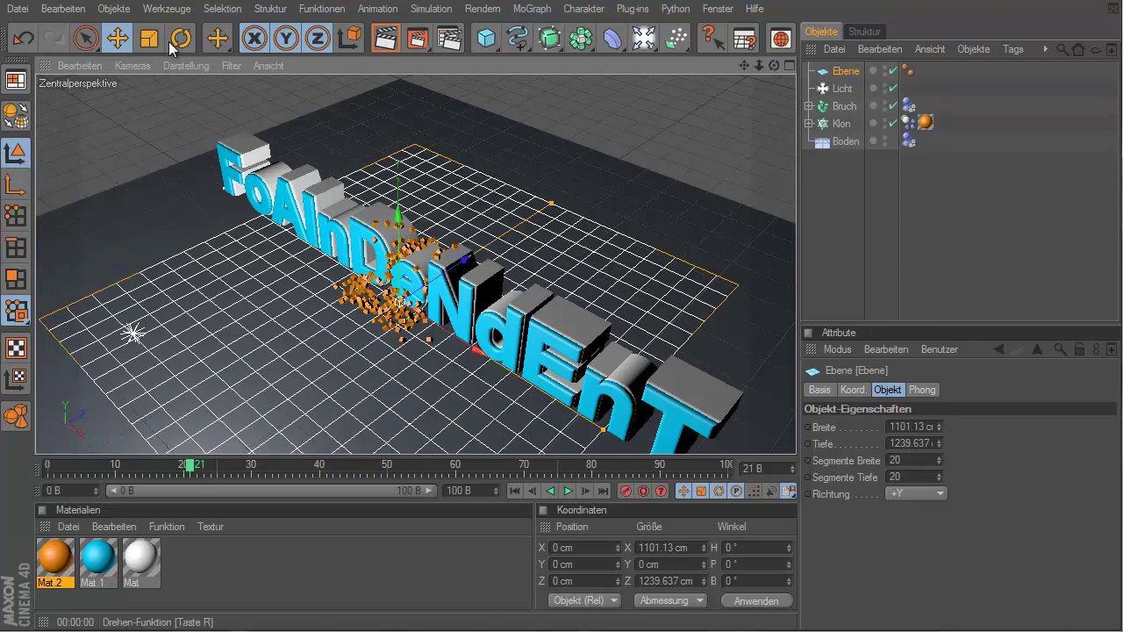
pyautogui.click(182, 39)
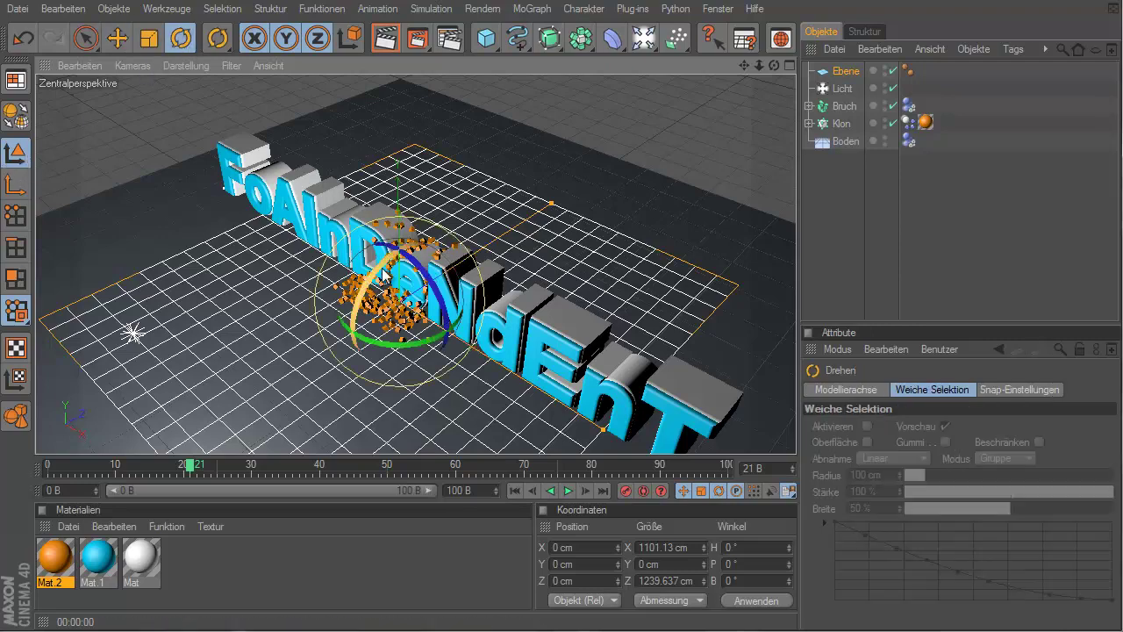
pyautogui.moveTo(383, 275); pyautogui.dragTo(315, 399)
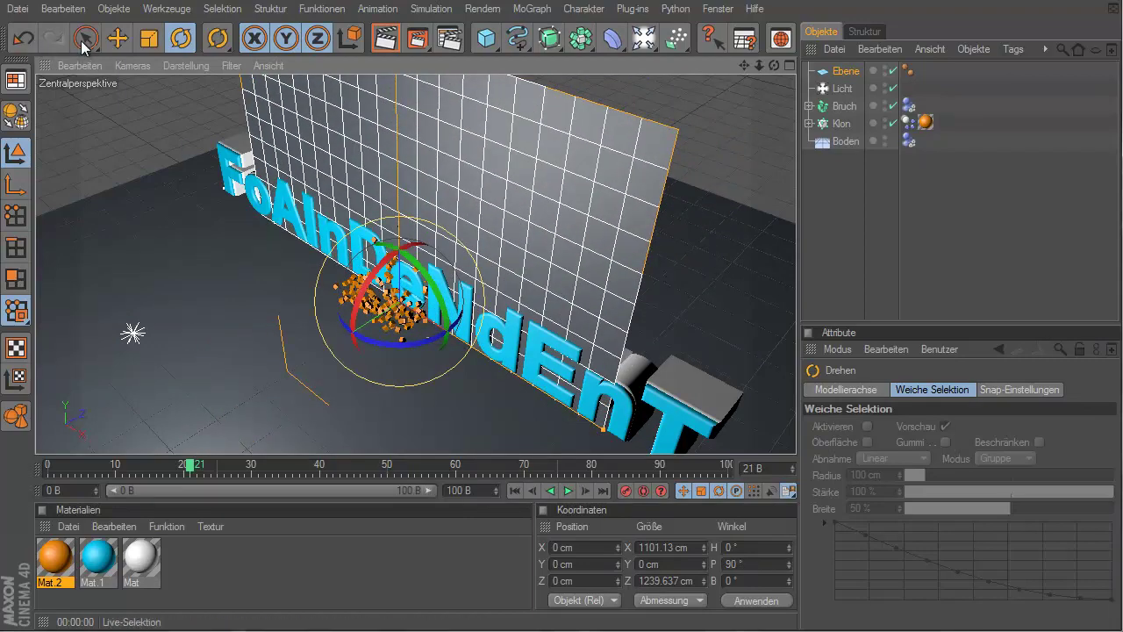
# Set the plane's pitch to 90°, move it behind the text, and widen it to about 2778 cm
pyautogui.click(117, 38)
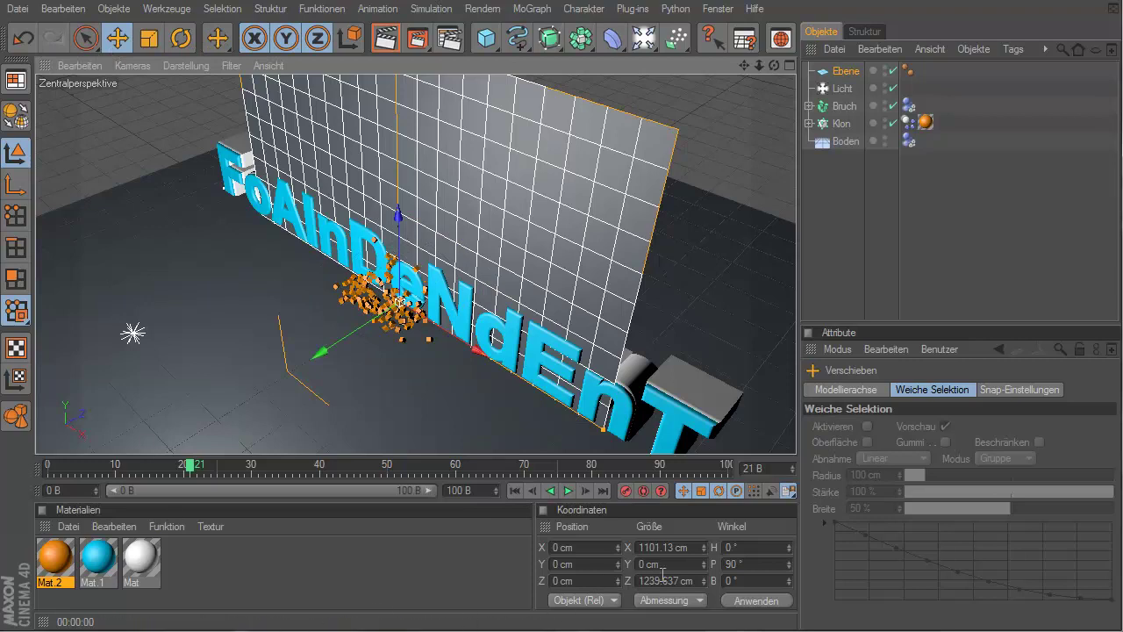
pyautogui.click(757, 566)
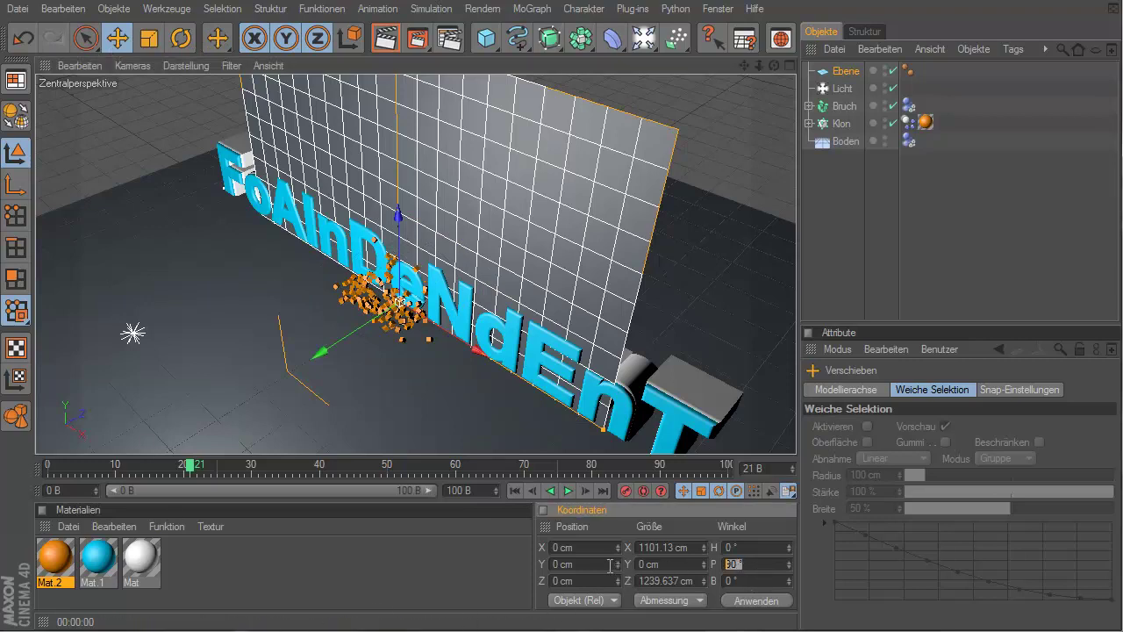
pyautogui.click(351, 329)
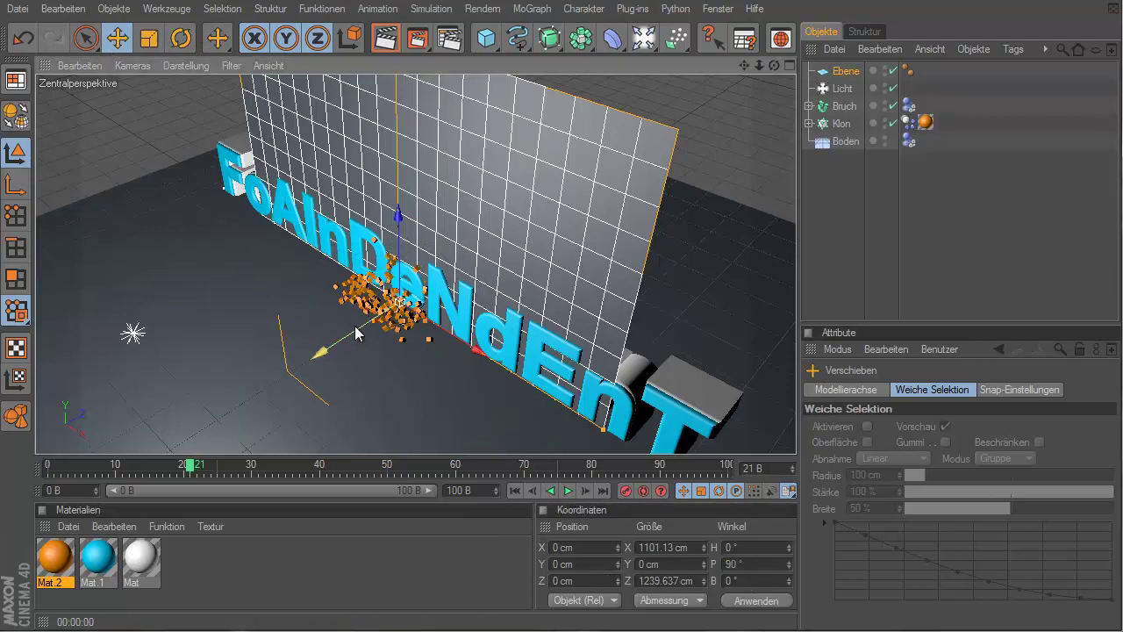
pyautogui.moveTo(356, 336); pyautogui.dragTo(598, 137)
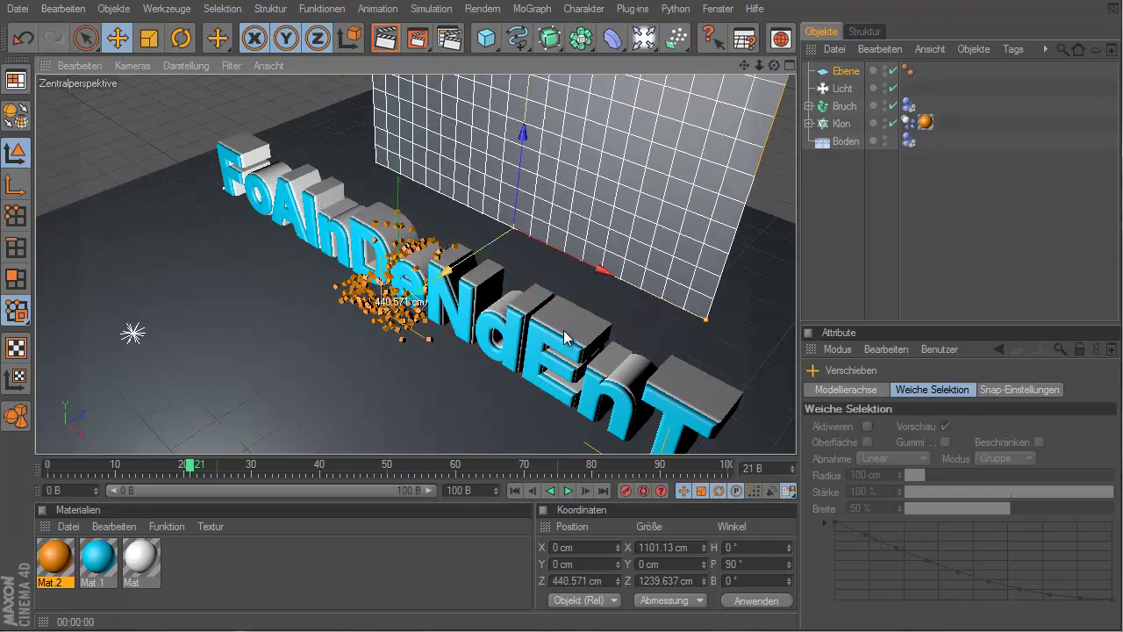
pyautogui.moveTo(775, 65)
pyautogui.mouseDown()
pyautogui.moveTo(558, 335)
pyautogui.moveTo(767, 62)
pyautogui.mouseUp()
pyautogui.keyDown('alt'); pyautogui.moveTo(557, 335); pyautogui.dragTo(566, 194); pyautogui.keyUp('alt')
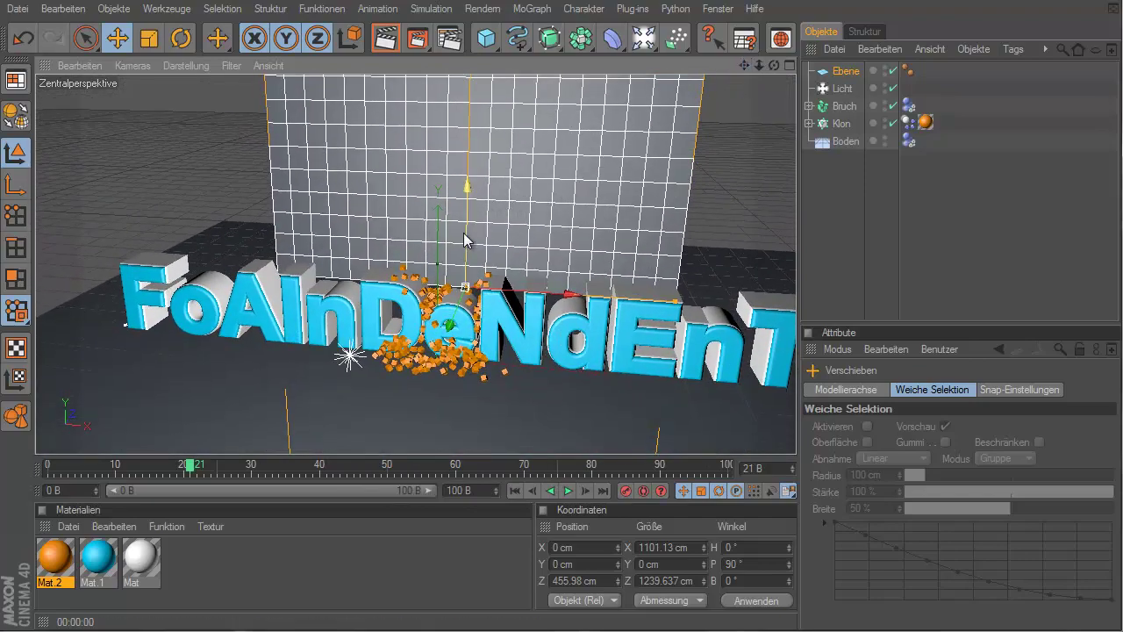
pyautogui.moveTo(684, 251); pyautogui.dragTo(790, 248)
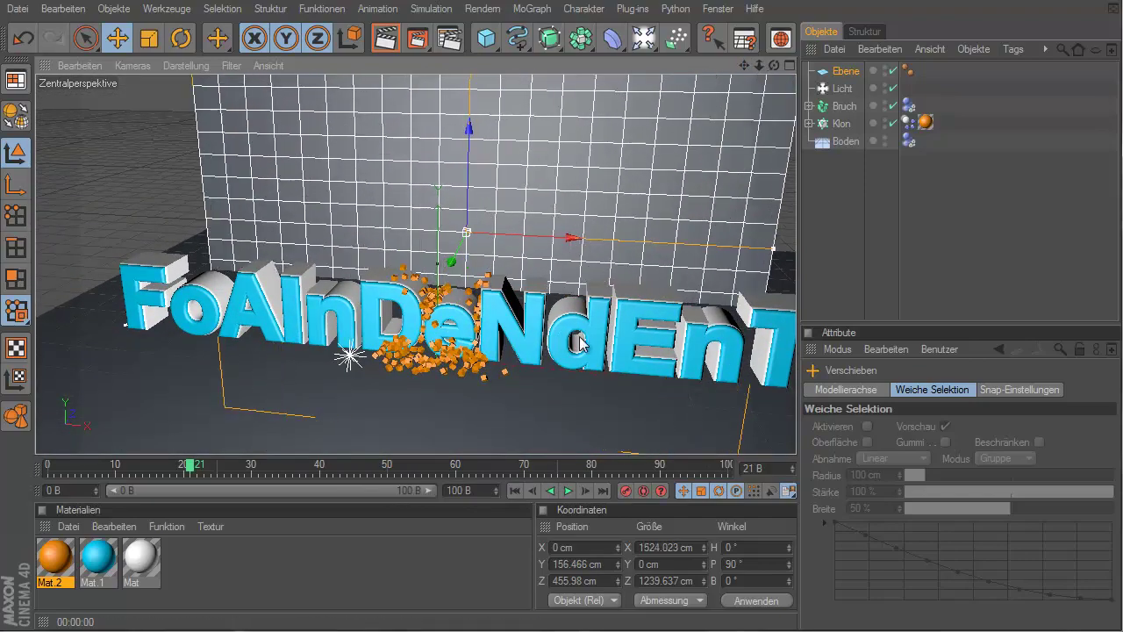
pyautogui.keyDown('alt'); pyautogui.moveTo(545, 340); pyautogui.dragTo(559, 335); pyautogui.keyUp('alt')
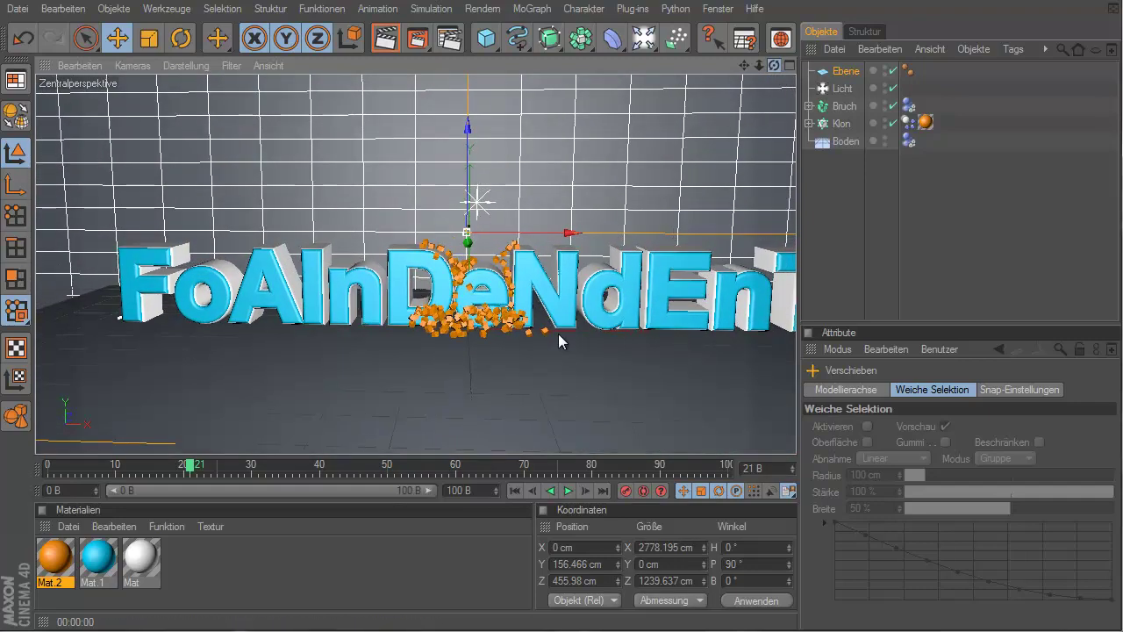
# After a preview render, create a new material and set its colour to dark grey (RGB 76)
pyautogui.click(386, 38)
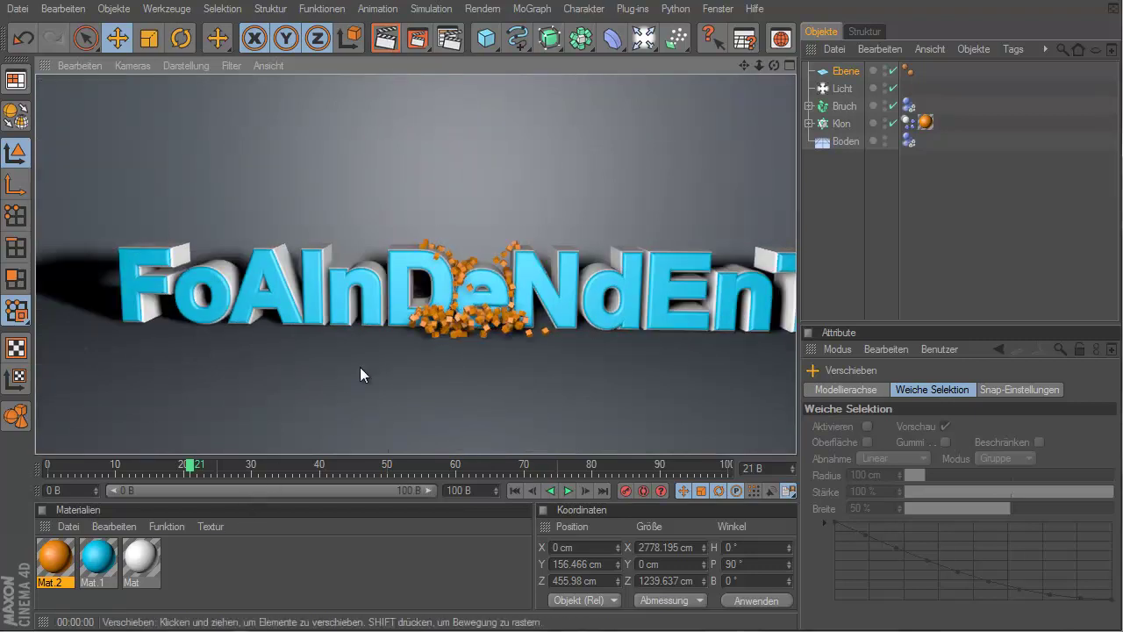
pyautogui.doubleClick(213, 573)
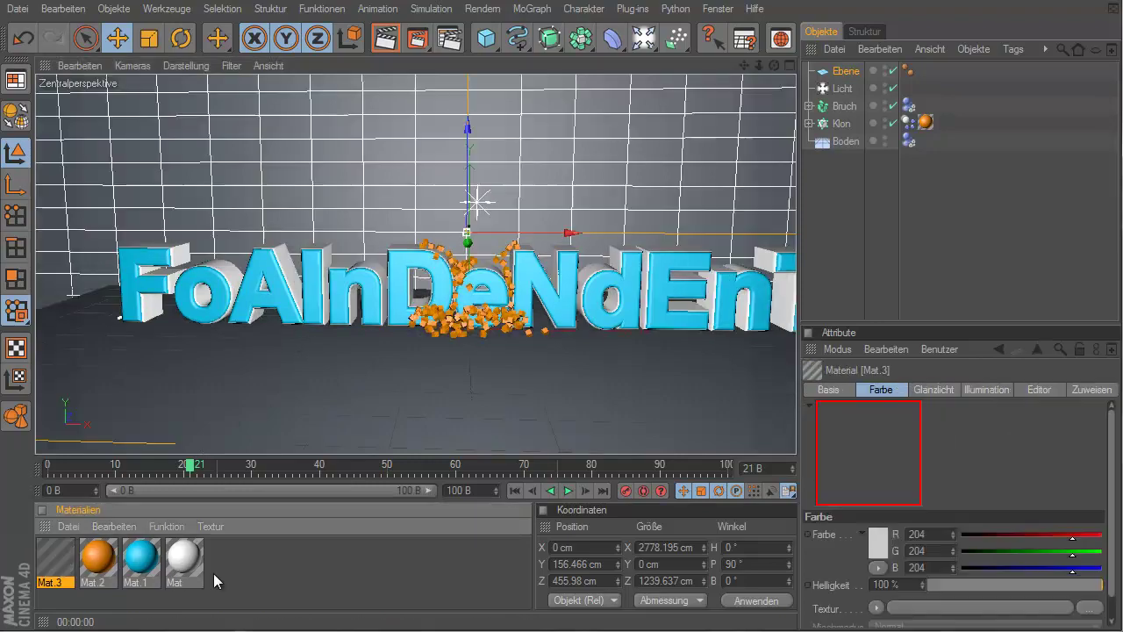
pyautogui.doubleClick(64, 564)
pyautogui.click(28, 176)
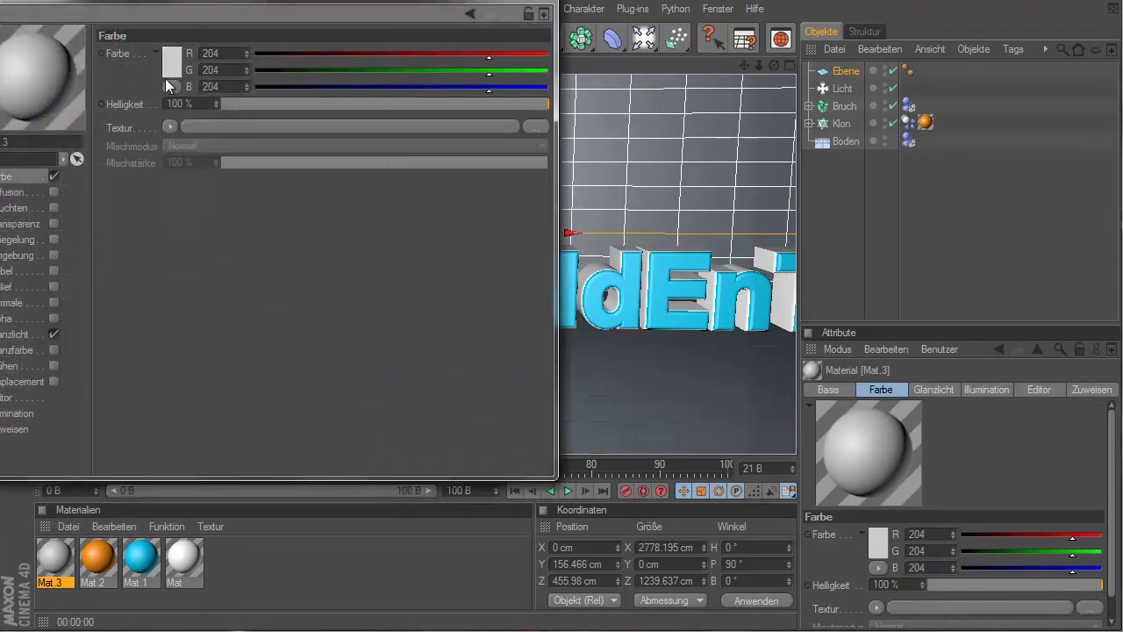
pyautogui.click(174, 56)
pyautogui.moveTo(36, 18); pyautogui.dragTo(43, 69)
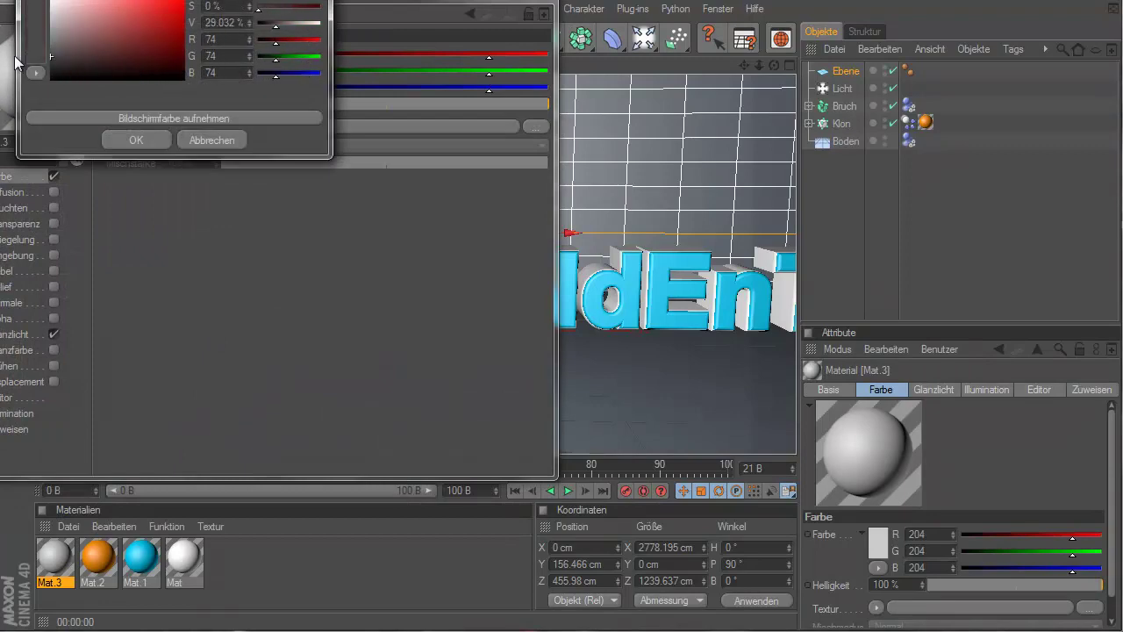
pyautogui.click(130, 140)
pyautogui.click(544, 14)
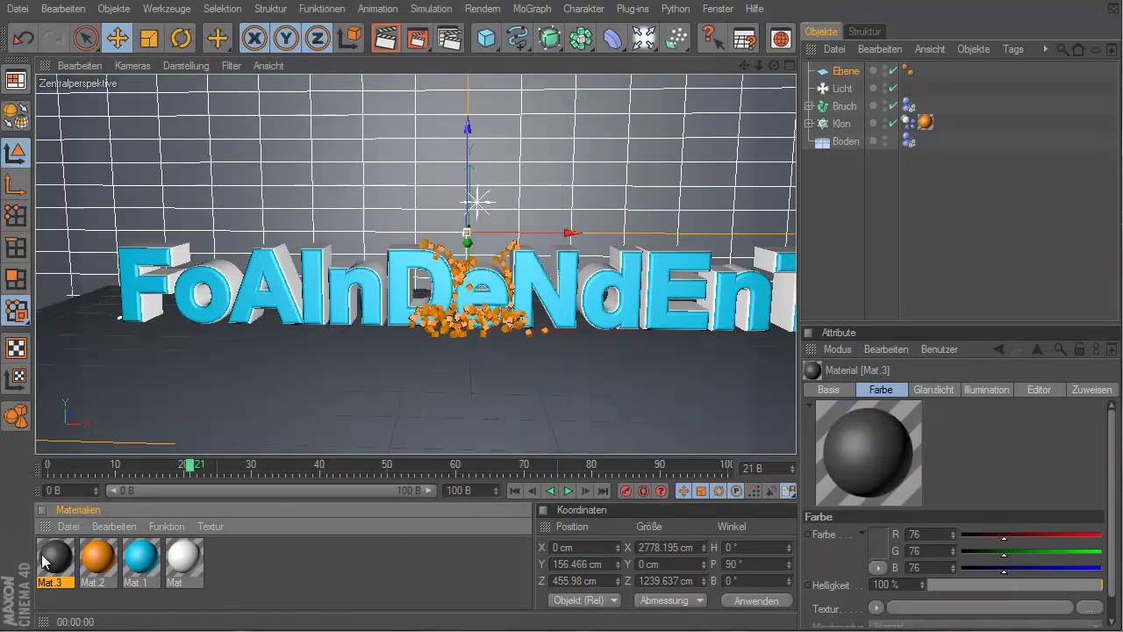
# Apply the dark grey material to the Boden floor and the Ebene wall, then render a preview
pyautogui.moveTo(54, 562); pyautogui.dragTo(272, 404)
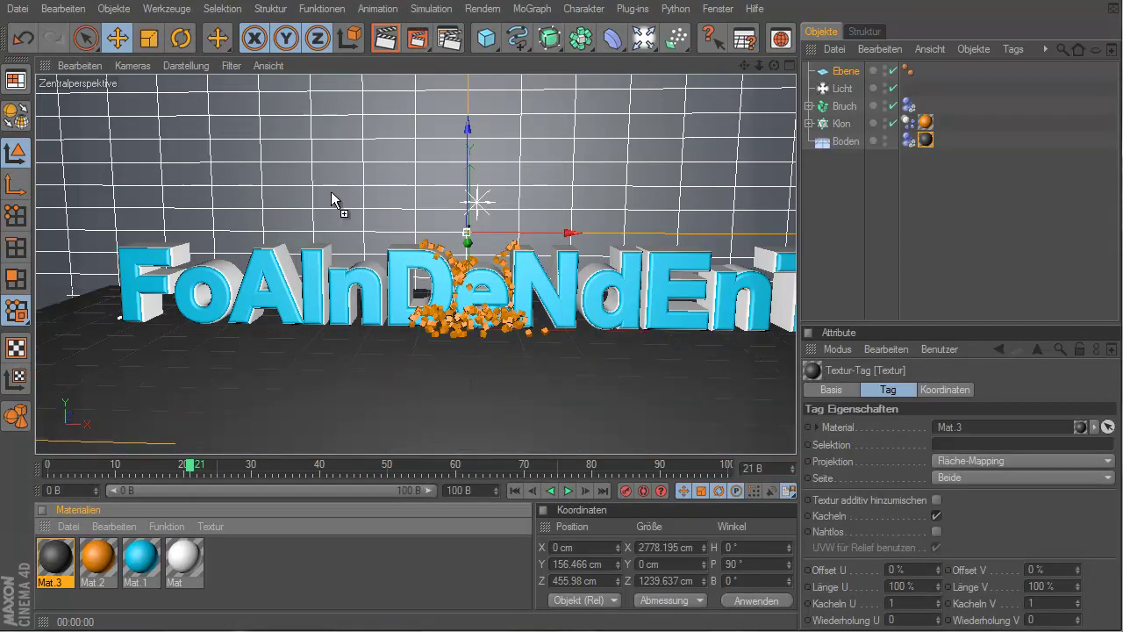
pyautogui.moveTo(44, 571); pyautogui.dragTo(340, 204)
pyautogui.click(396, 42)
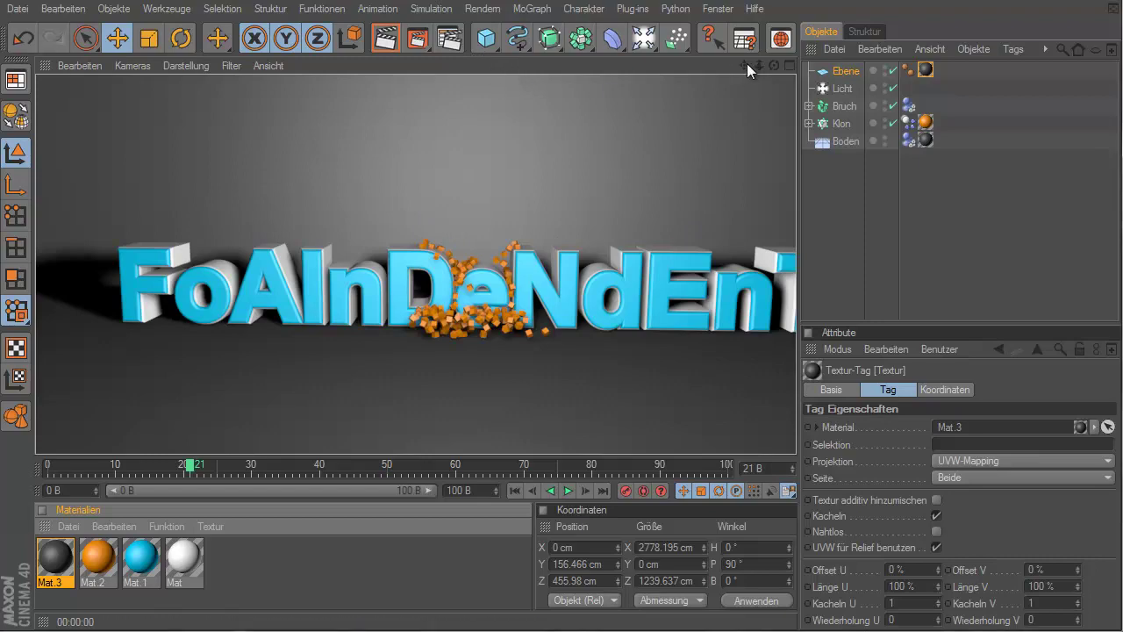
# Zoom out, orbit and pan until the whole word FoAlnDeNdEnT fits, then render a preview
pyautogui.moveTo(747, 65); pyautogui.dragTo(558, 334)
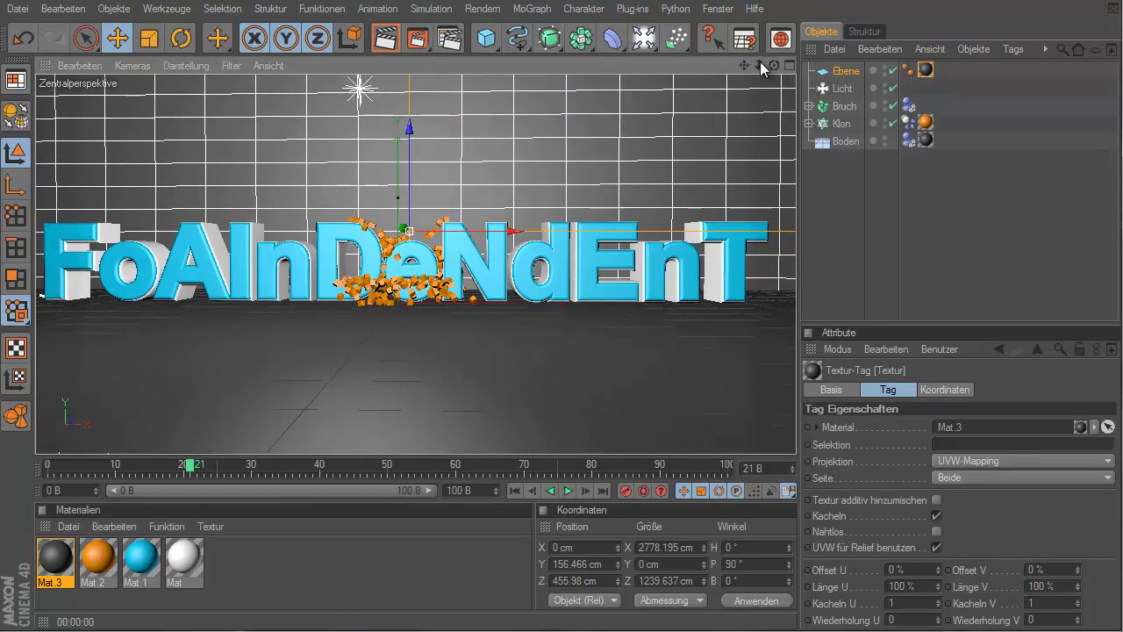
pyautogui.moveTo(760, 64); pyautogui.dragTo(539, 338)
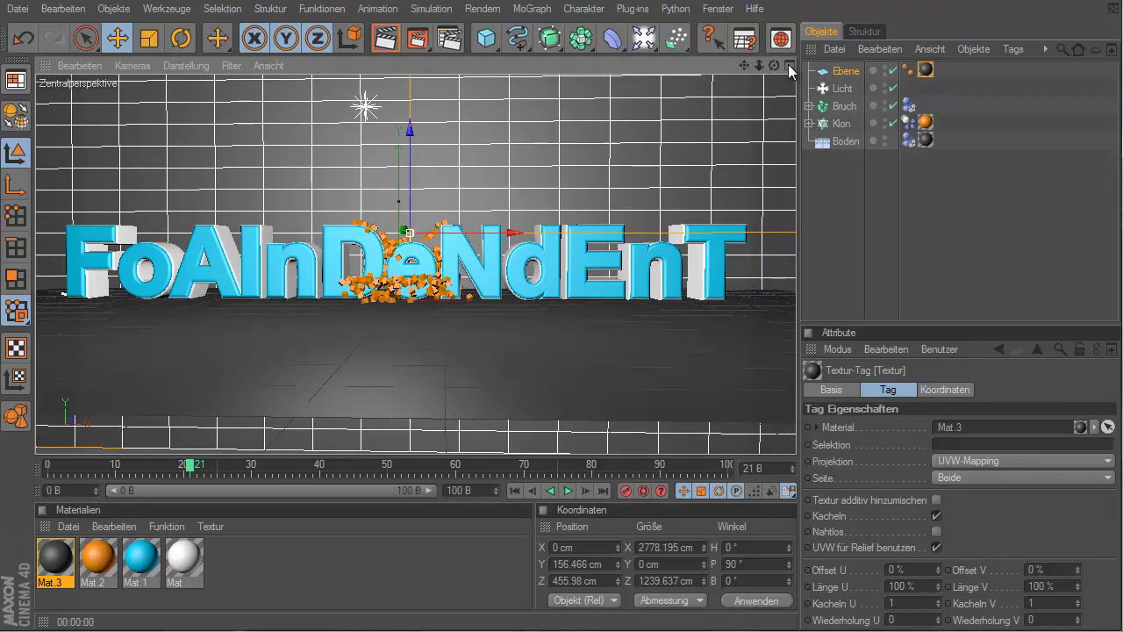
pyautogui.moveTo(774, 65); pyautogui.dragTo(556, 333)
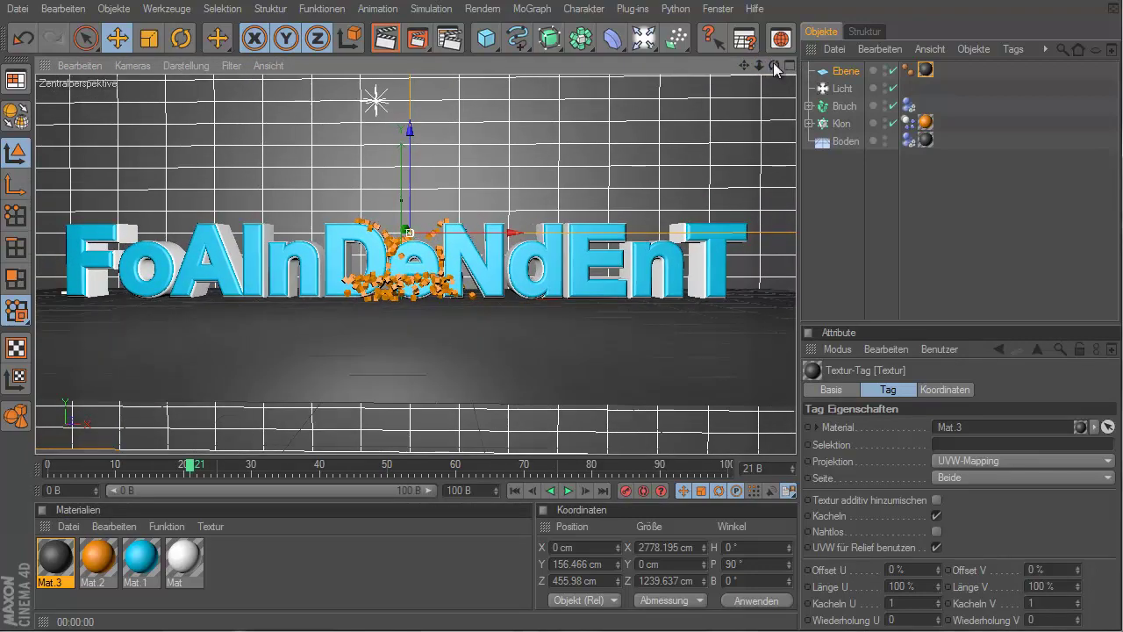
pyautogui.moveTo(744, 65); pyautogui.dragTo(753, 66)
pyautogui.click(380, 39)
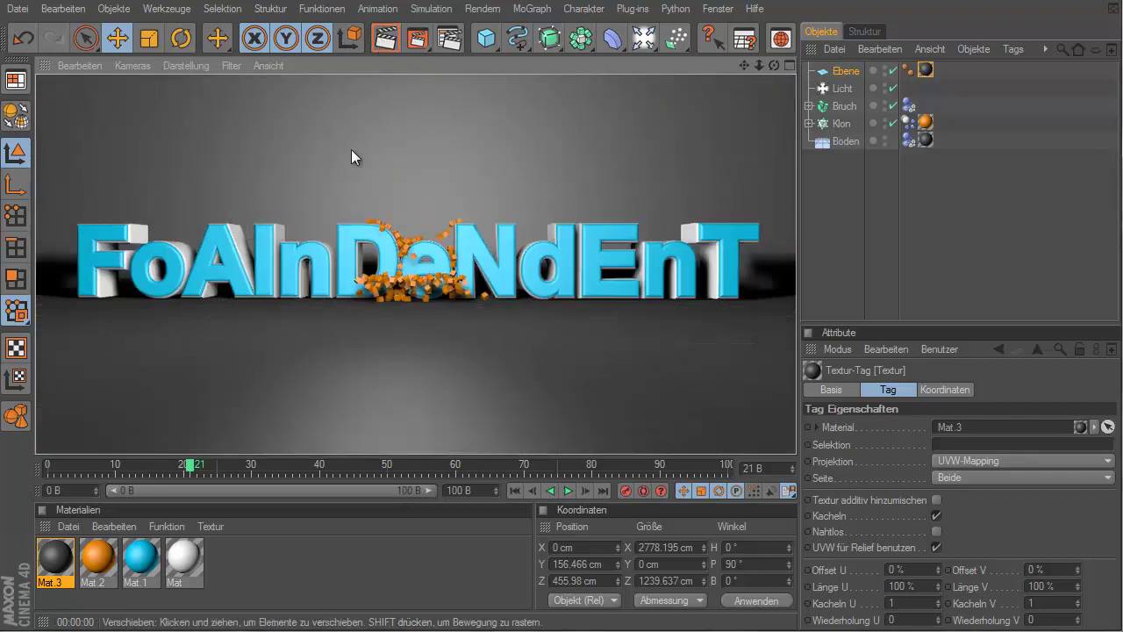
# In Render Settings, set the duration to Alle Bilder (frames 0 to 100) and go to the Speichern page
pyautogui.click(441, 40)
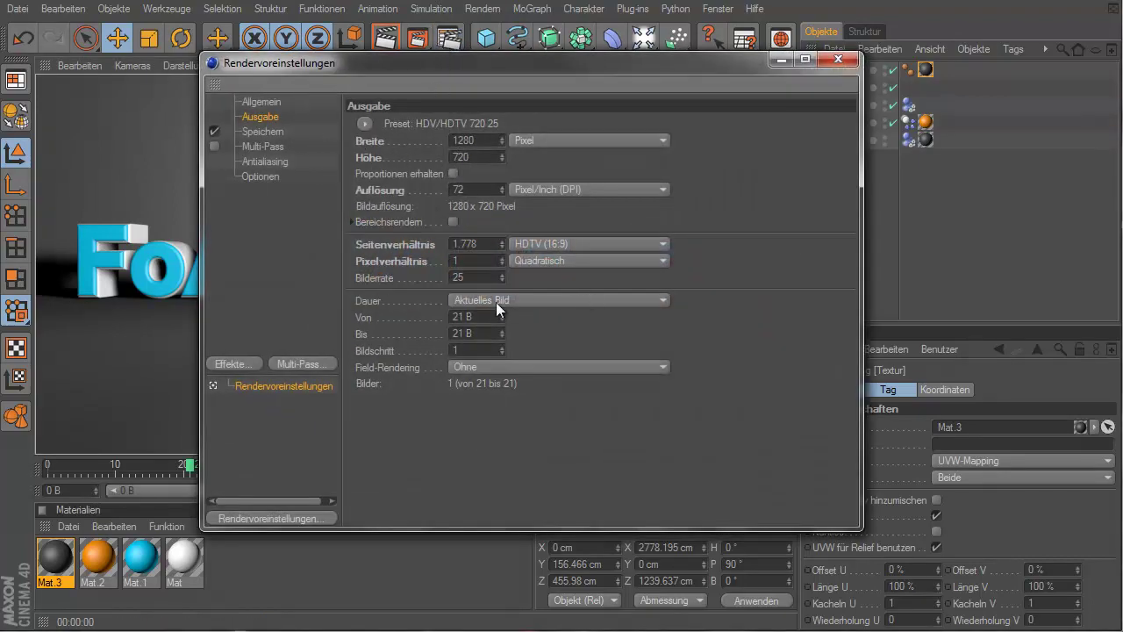
pyautogui.click(553, 303)
pyautogui.click(544, 317)
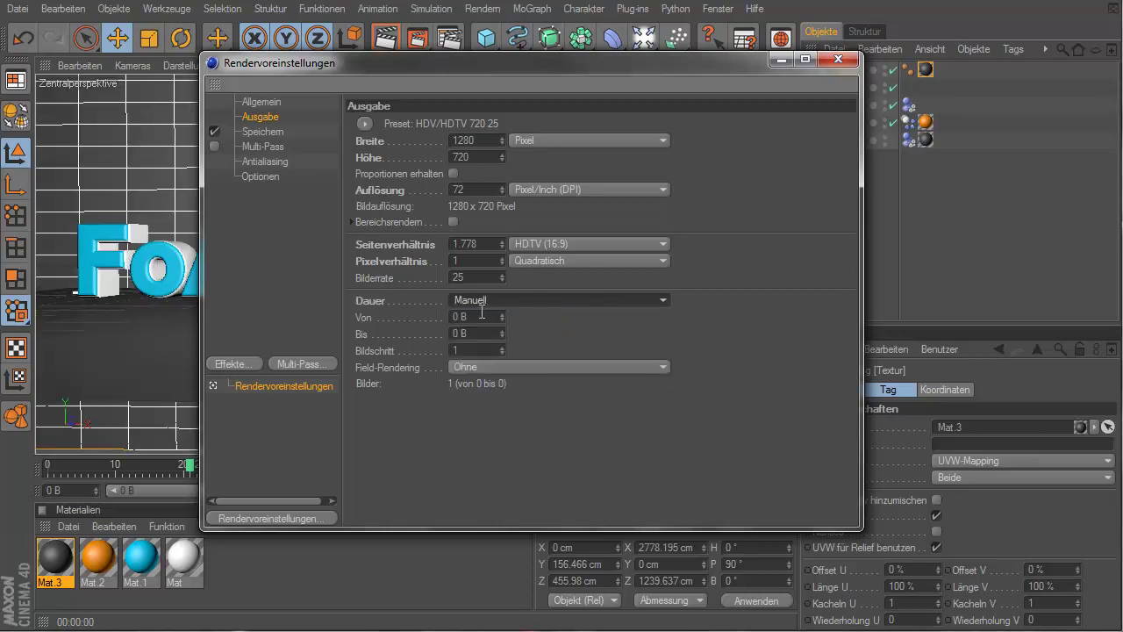
pyautogui.click(485, 334)
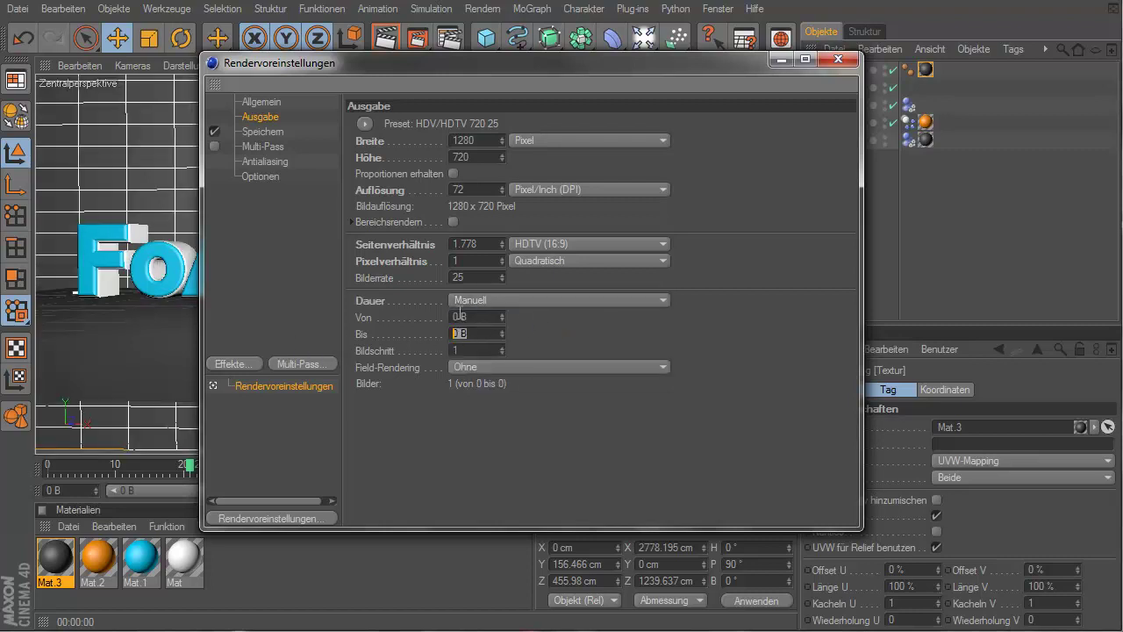
pyautogui.click(524, 302)
pyautogui.click(523, 354)
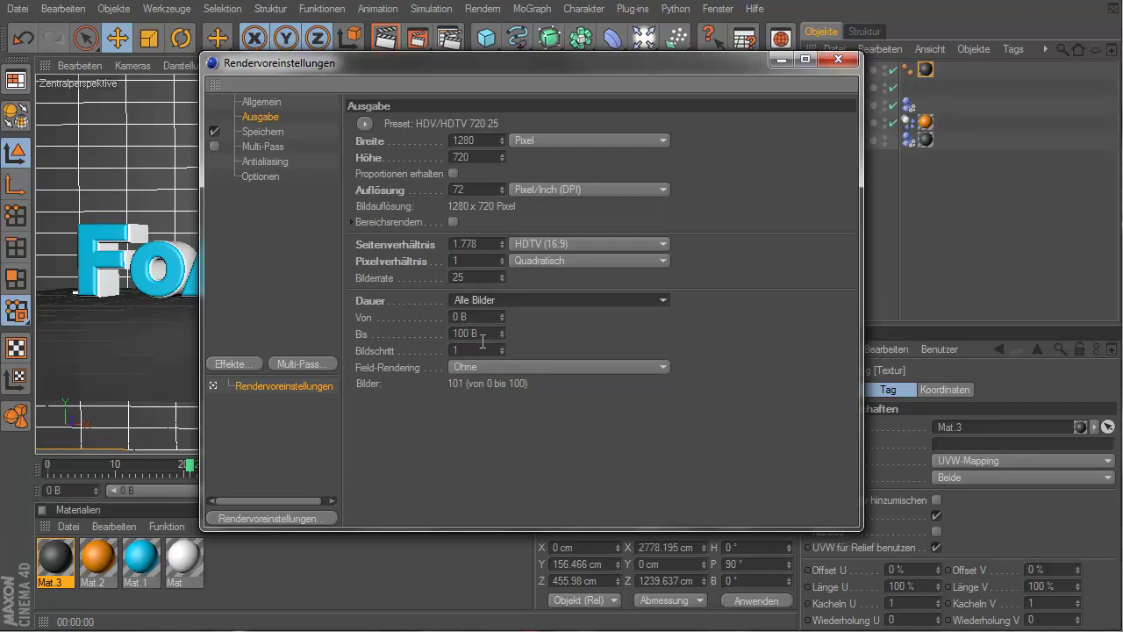
pyautogui.click(463, 317)
pyautogui.click(480, 334)
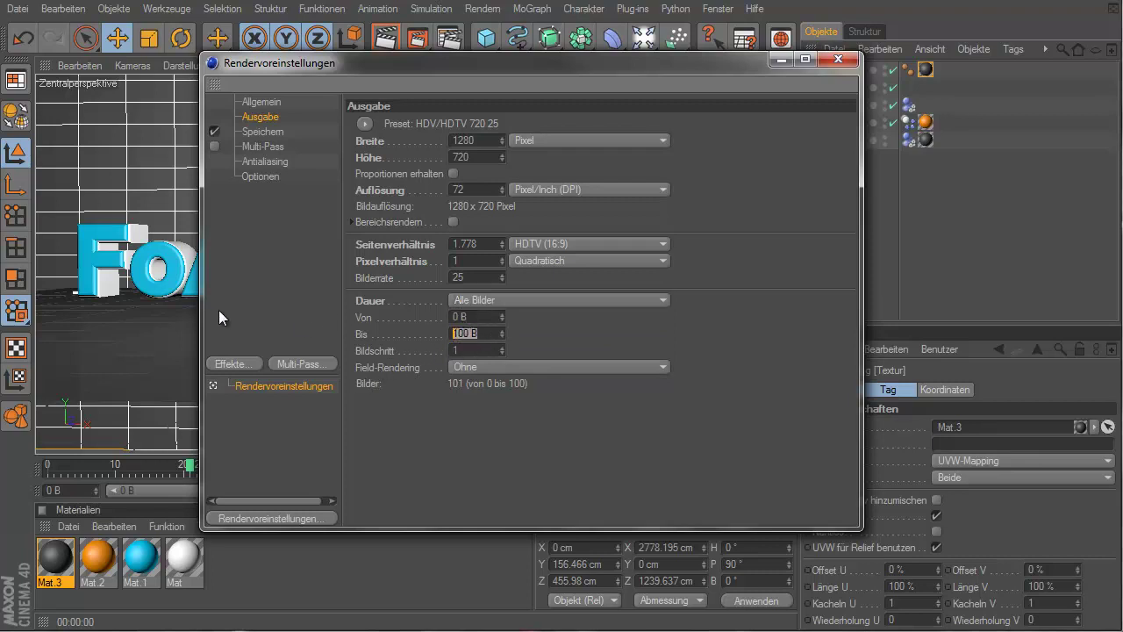
pyautogui.click(255, 134)
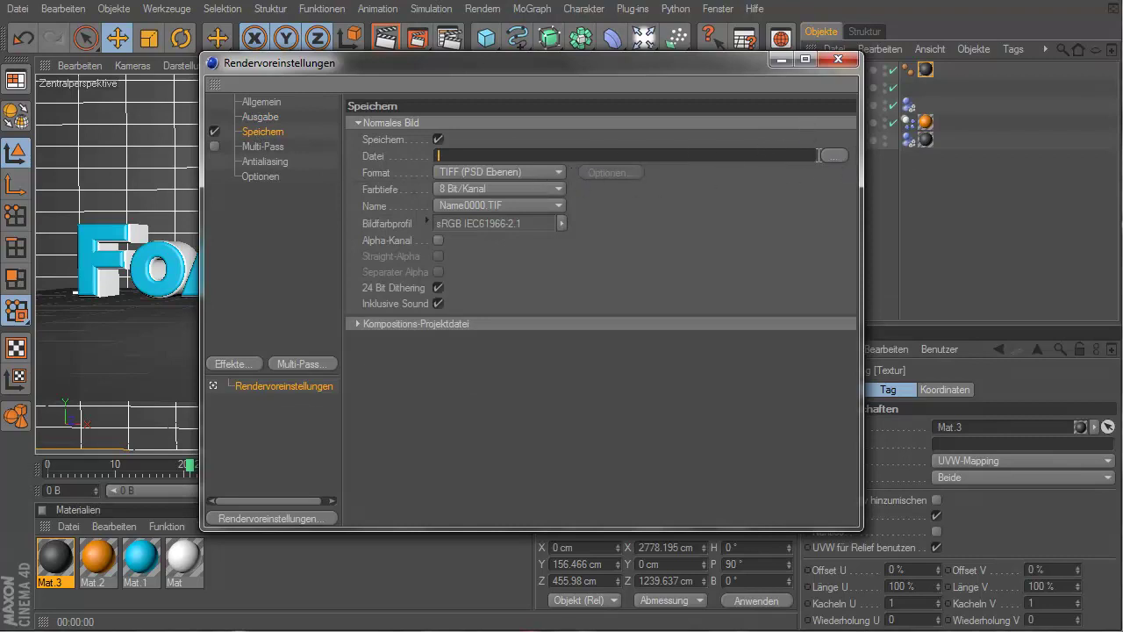
# Set the output format to AVI-Film, and try Global Illumination but switch it back off
pyautogui.click(558, 172)
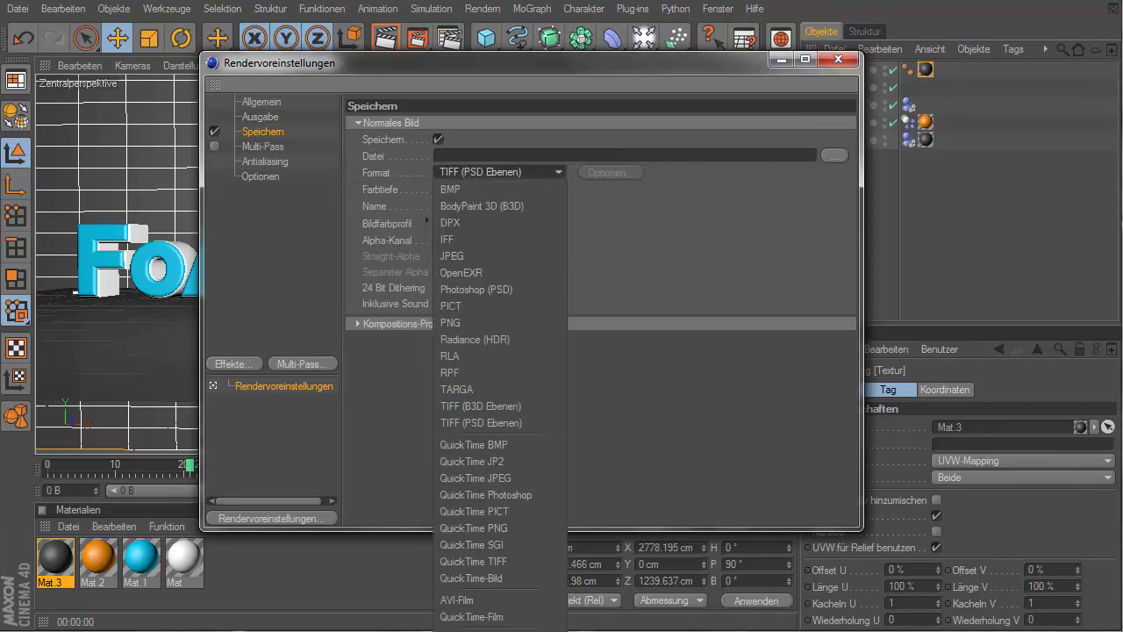
pyautogui.click(493, 600)
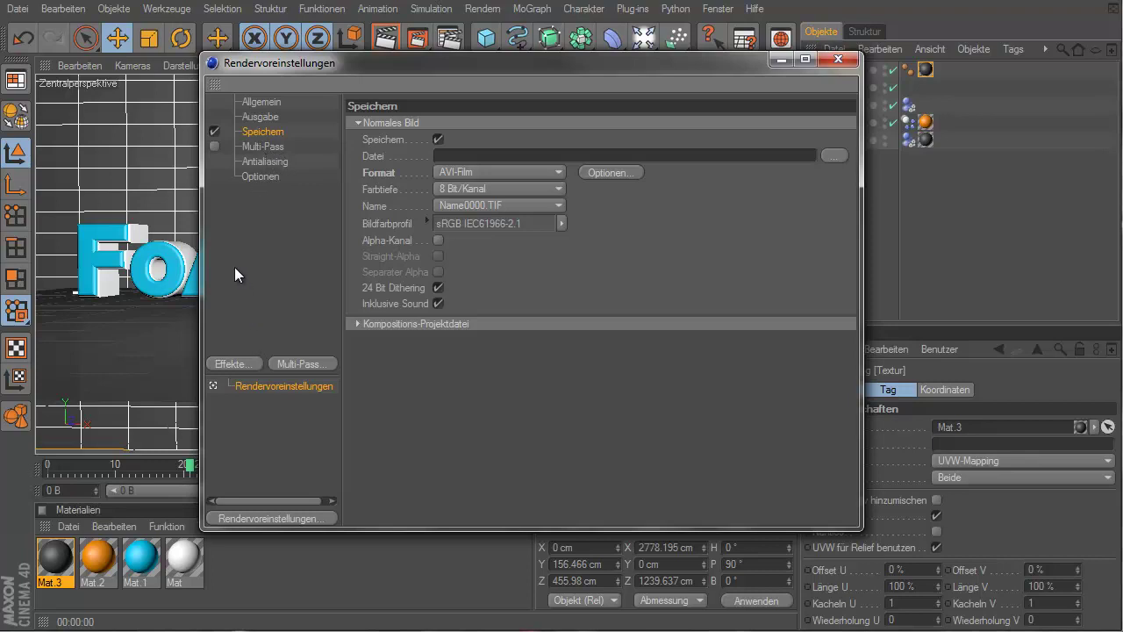
pyautogui.click(244, 362)
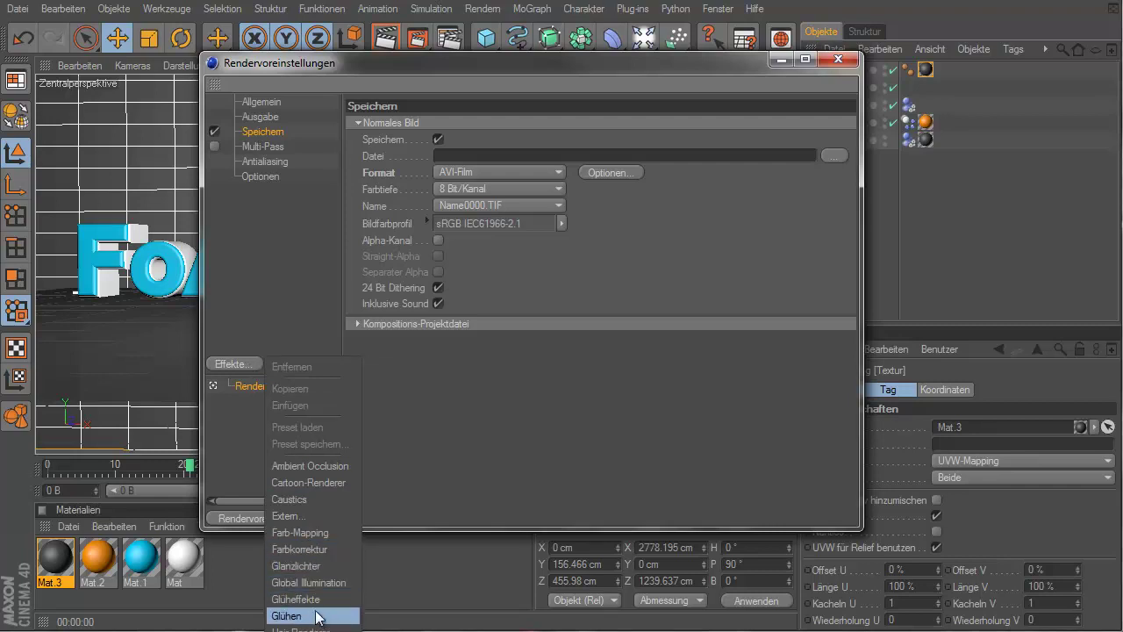
pyautogui.click(312, 582)
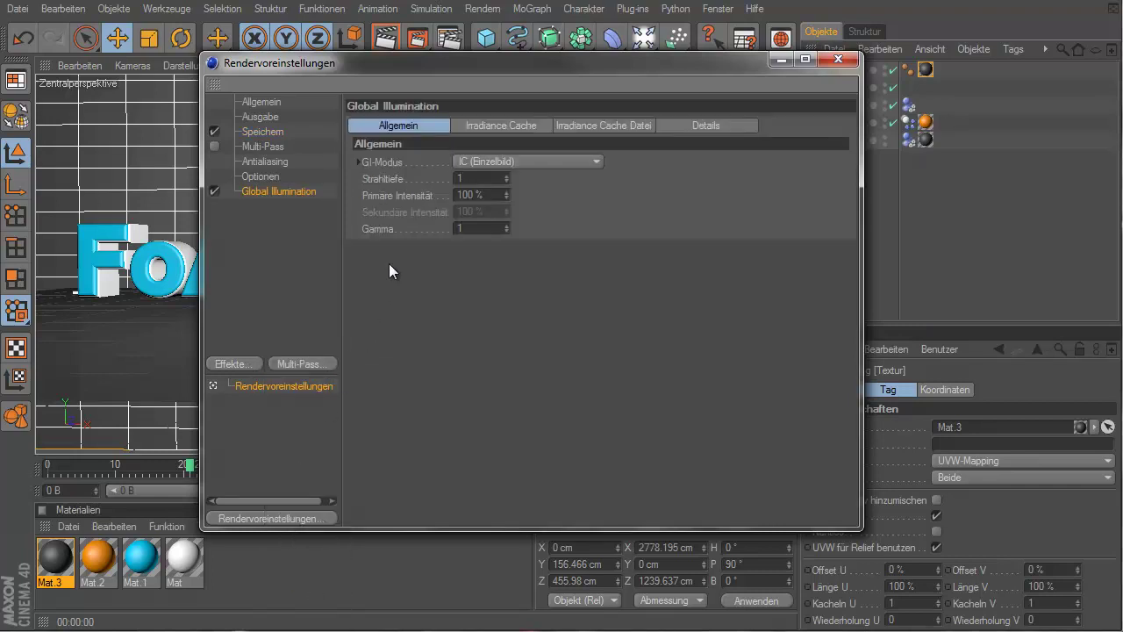
pyautogui.click(215, 190)
# Try Multi-Pass rendering, leave it switched off, and close the render settings
pyautogui.click(257, 133)
pyautogui.click(255, 146)
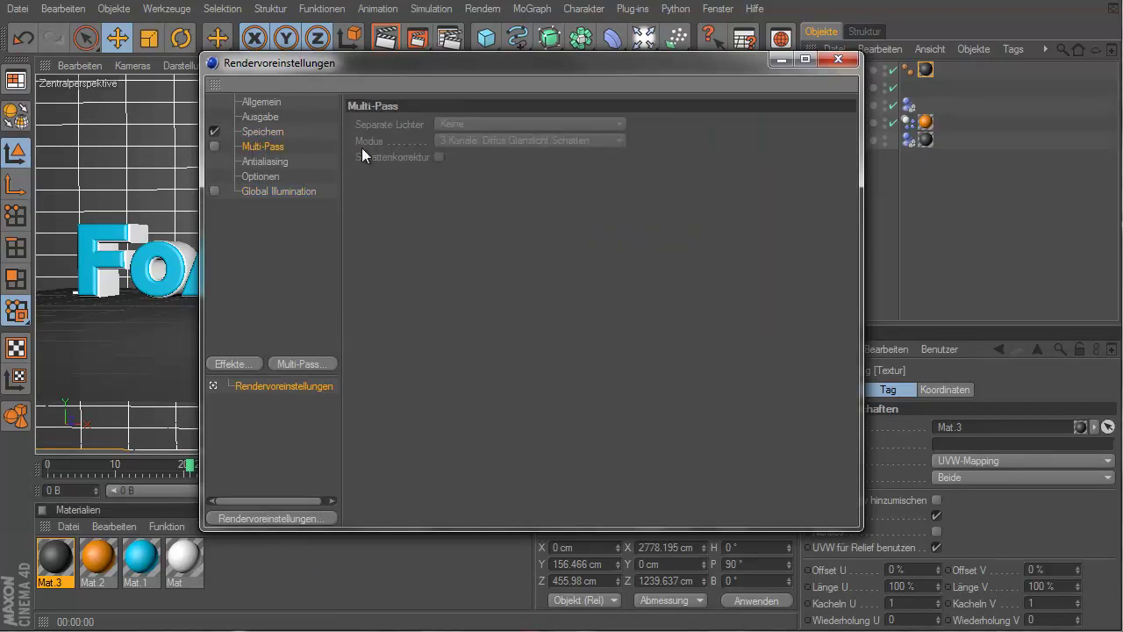
pyautogui.click(214, 146)
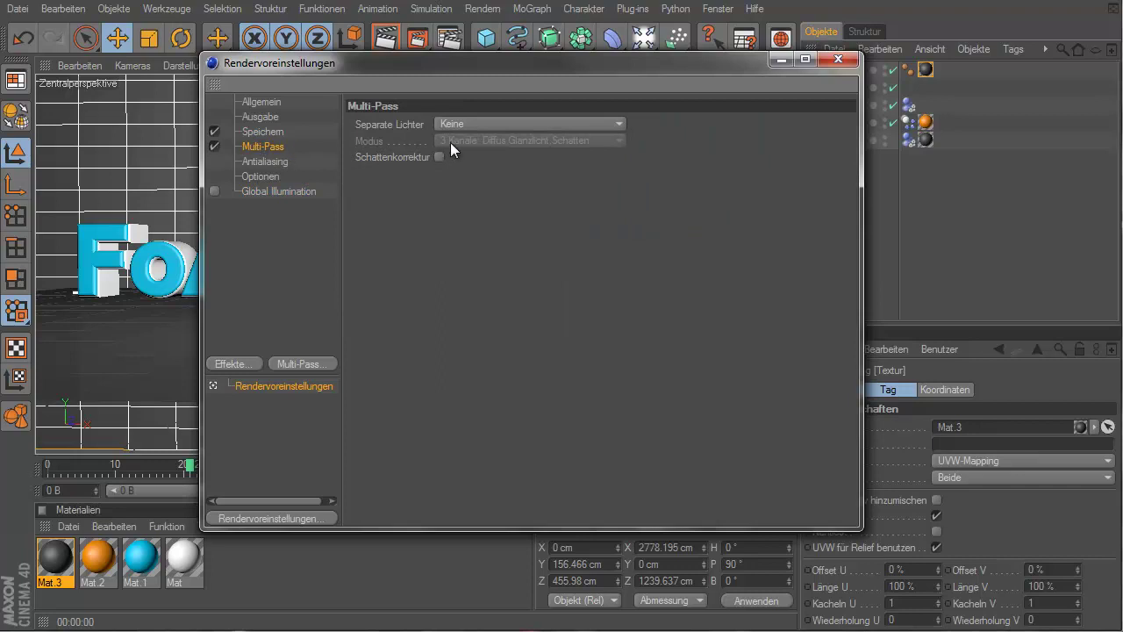
pyautogui.click(478, 124)
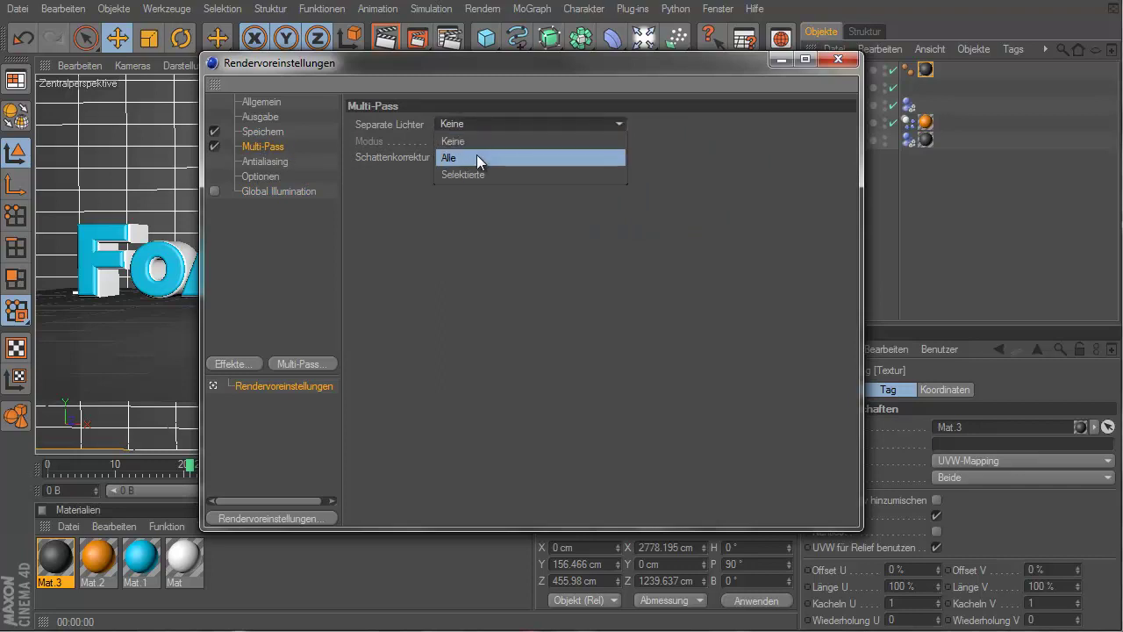
pyautogui.click(471, 156)
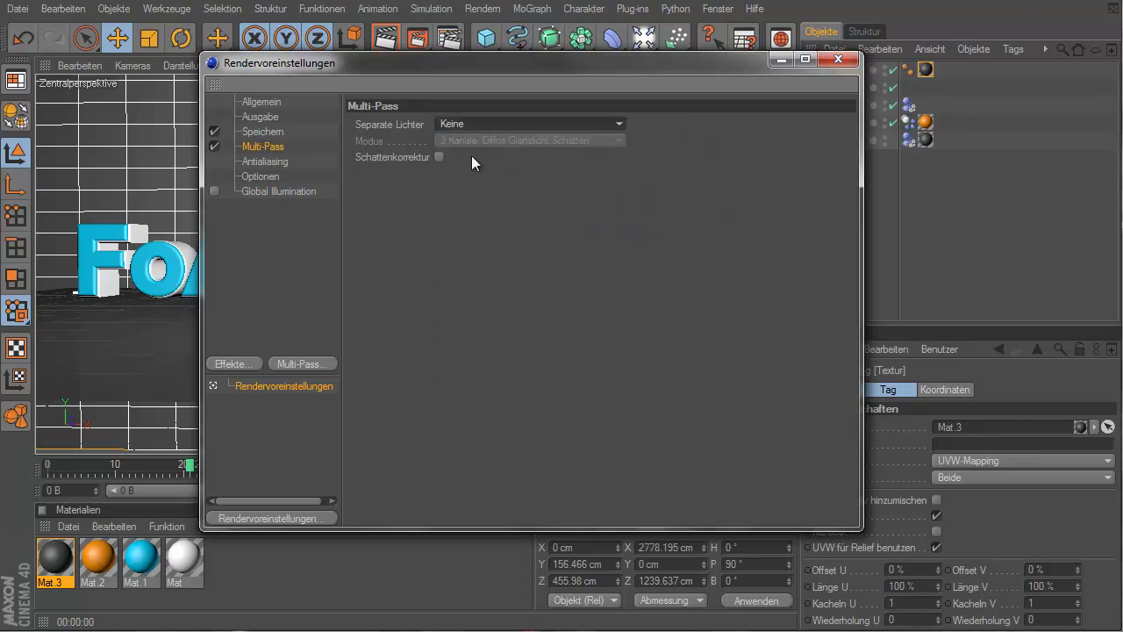
pyautogui.click(220, 149)
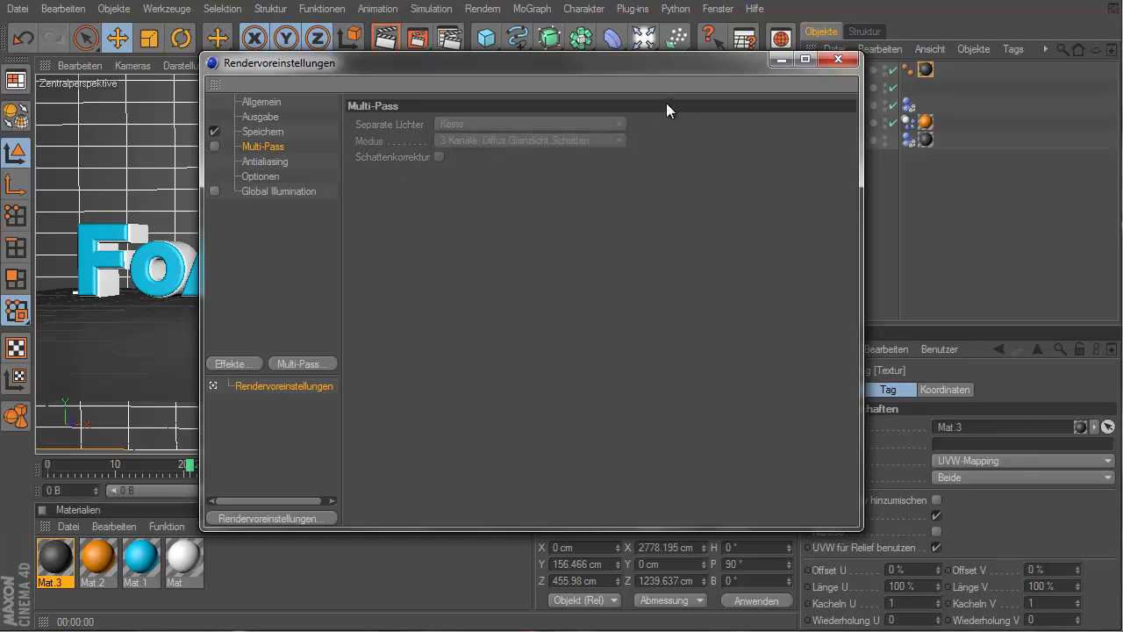
pyautogui.click(840, 61)
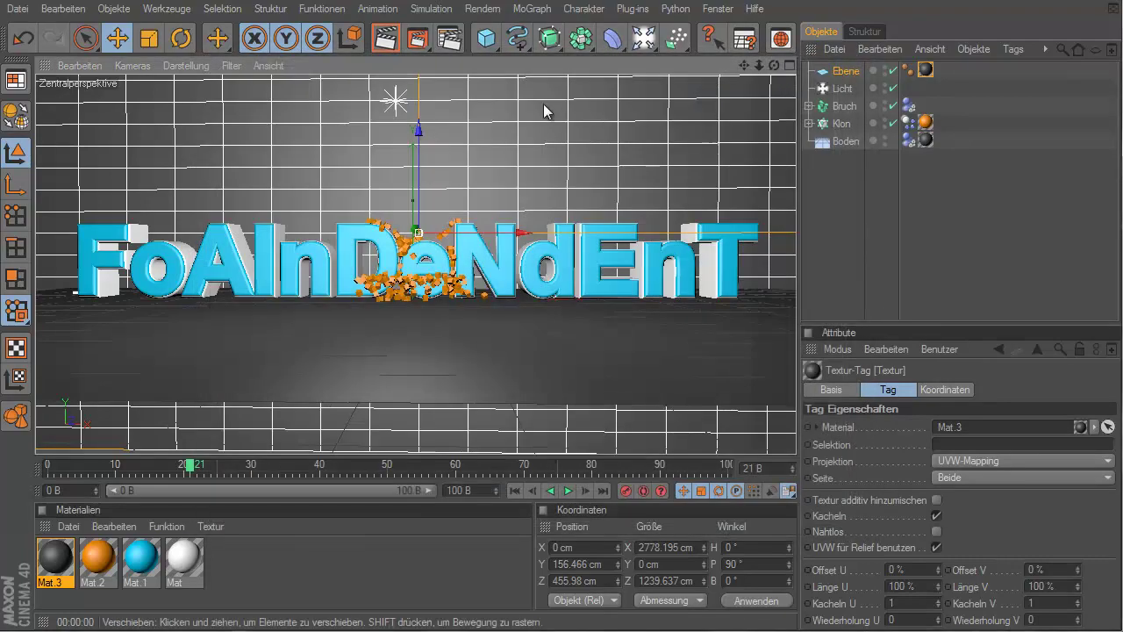
# Render a preview of the finished scene with cubes bursting through the cyan lettering
pyautogui.click(386, 41)
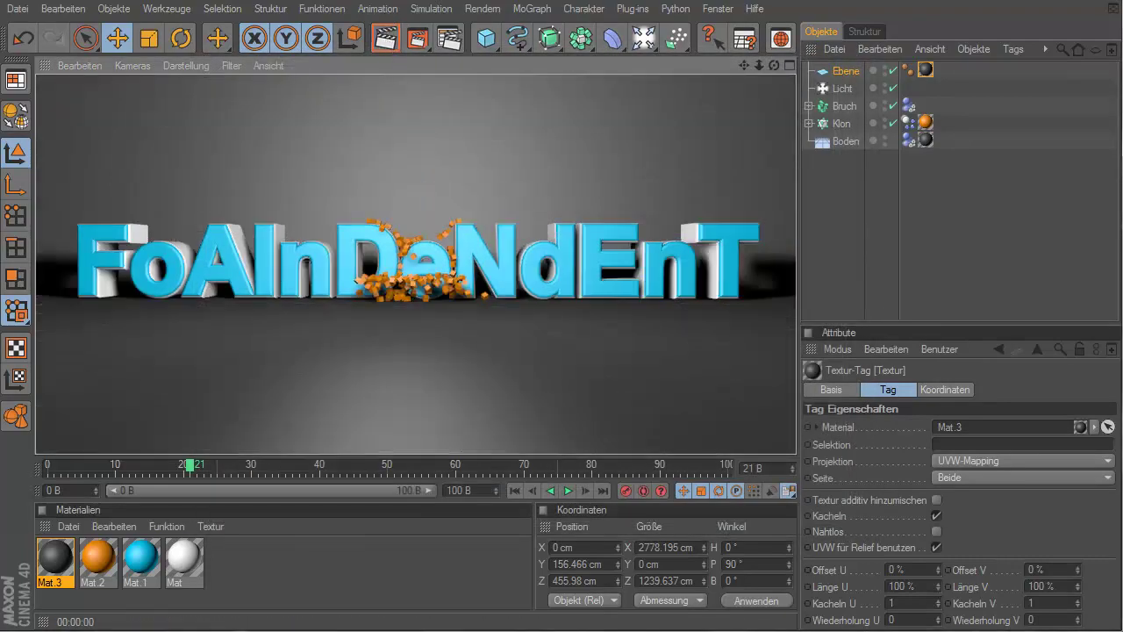